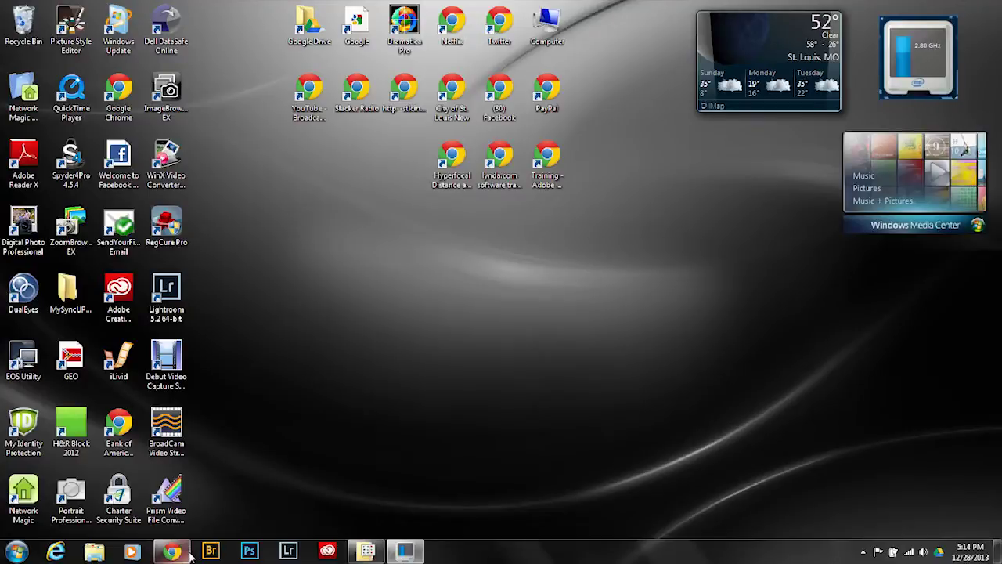
# - Switch to Chrome, search Google for adobe photoshop cc, and open the join offer for Photoshop CC and Lightroom from Adobe's product page
pyautogui.moveTo(173, 552)
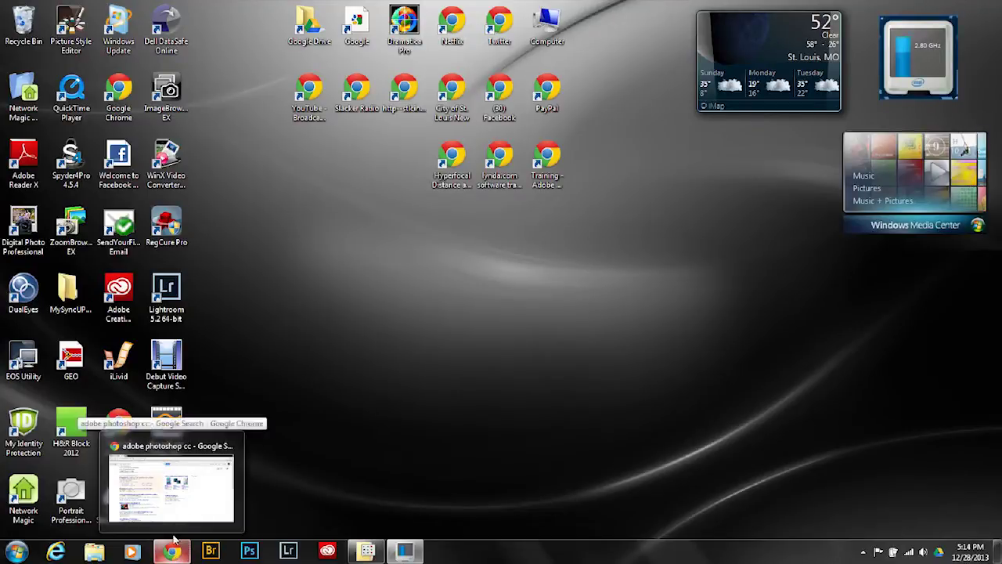
pyautogui.click(173, 489)
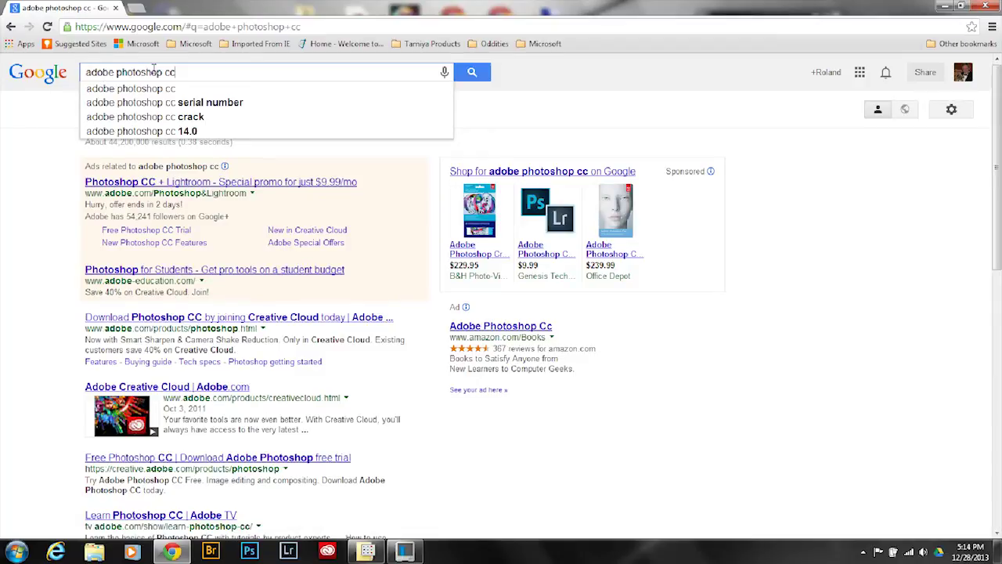
pyautogui.click(468, 72)
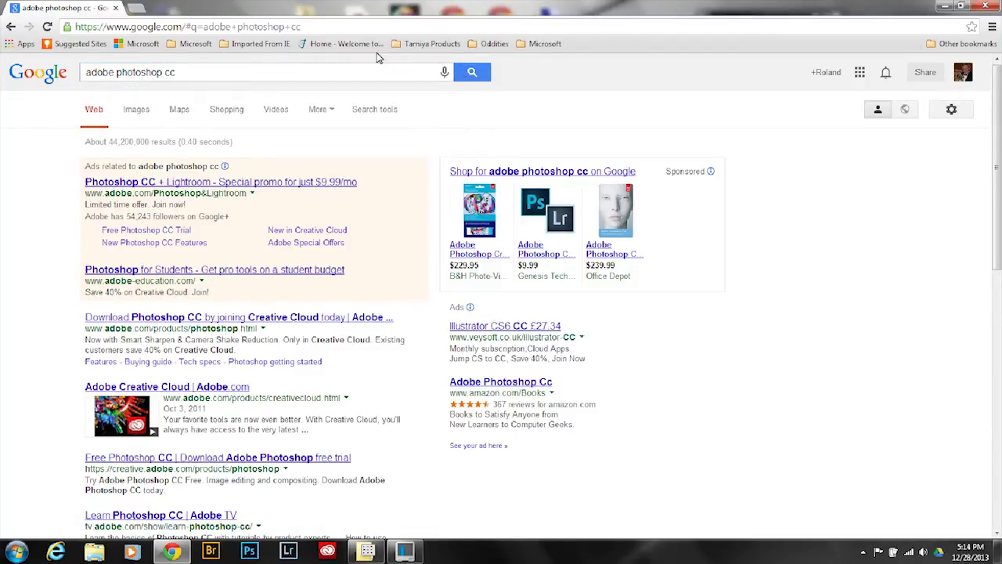
pyautogui.click(122, 186)
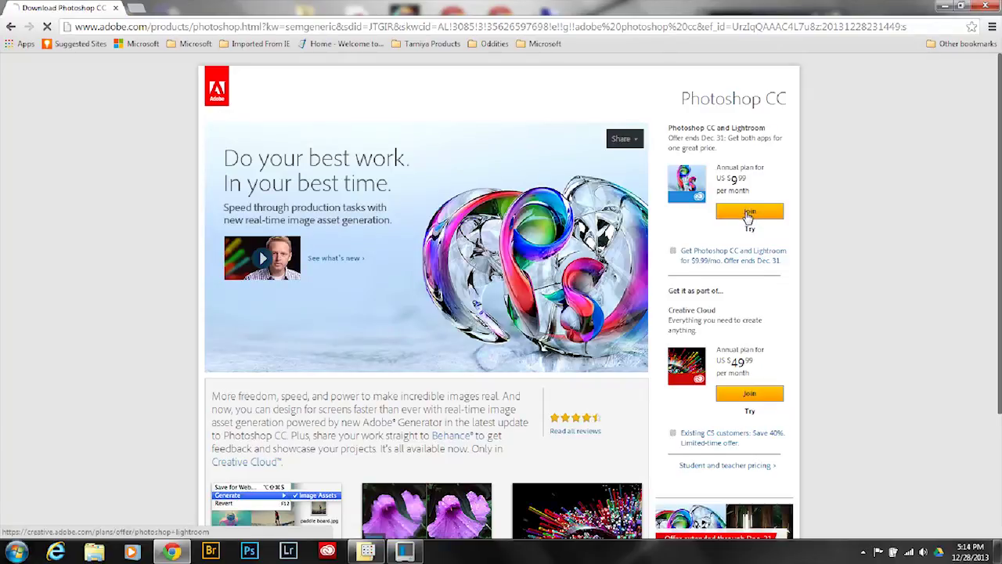
pyautogui.click(747, 213)
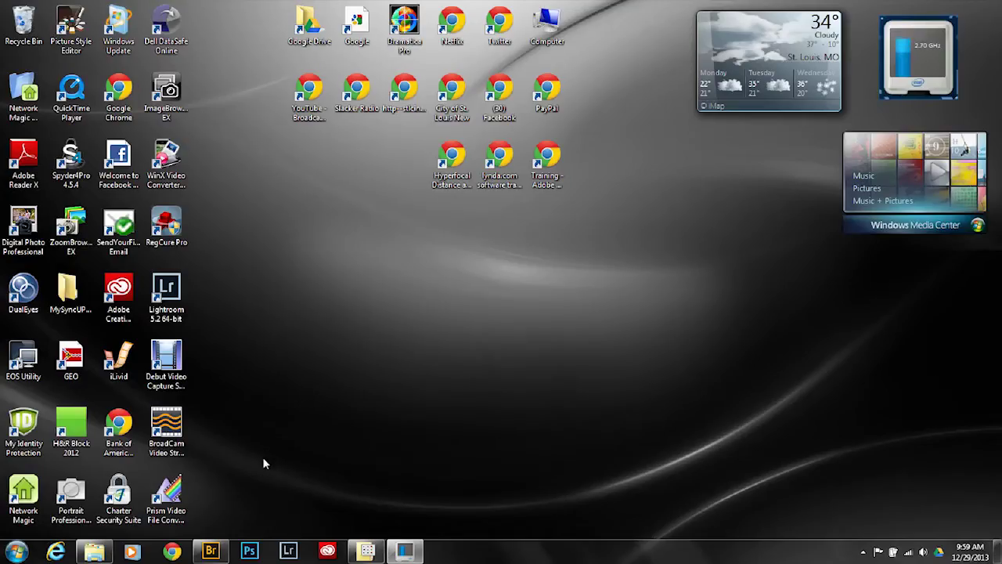
# - Switch to Windows Explorer and view the subfolder of 122 Main in the Photoshop Main library, closing the window when done
pyautogui.moveTo(210, 552)
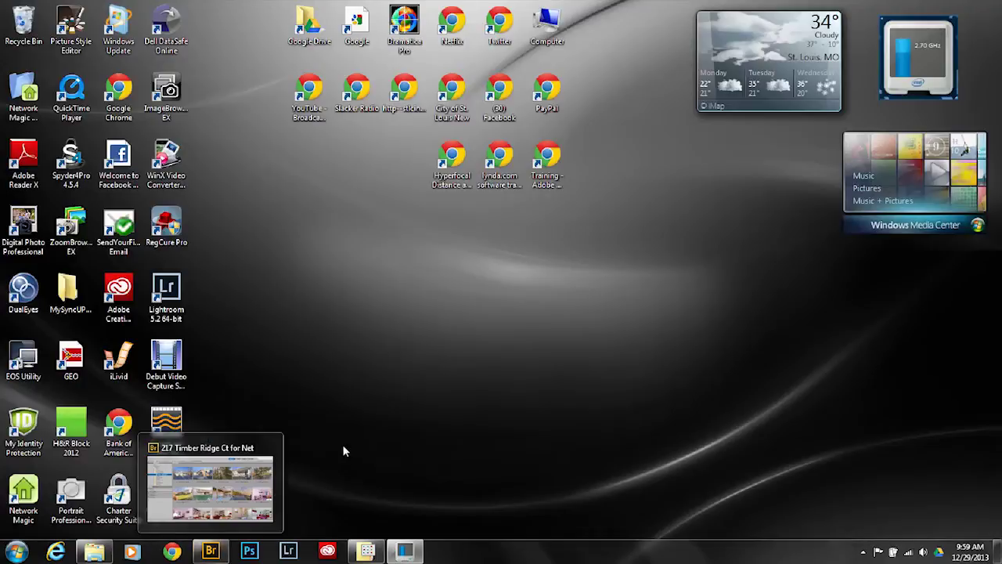
pyautogui.moveTo(94, 553)
pyautogui.click(93, 554)
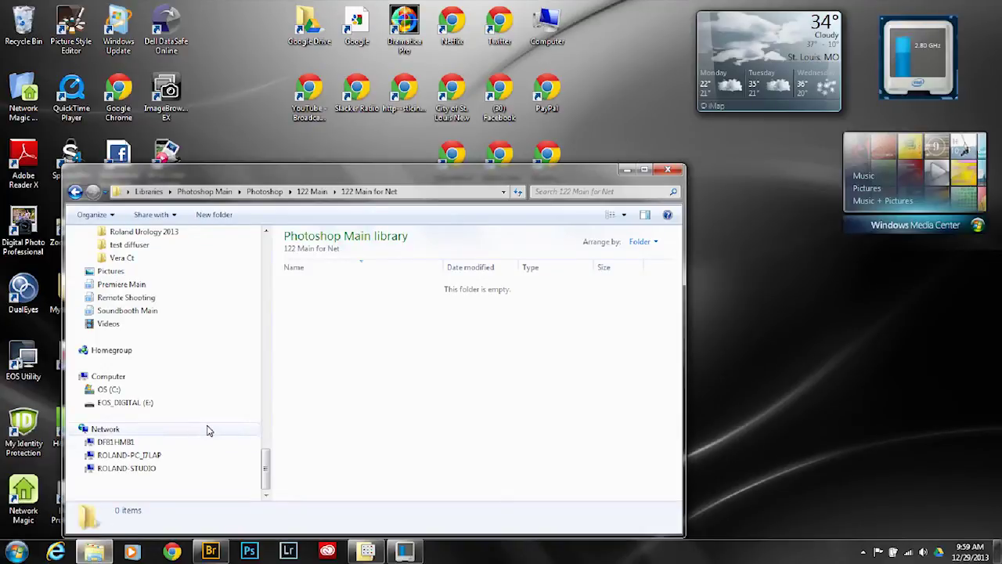
pyautogui.moveTo(262, 470); pyautogui.dragTo(280, 261)
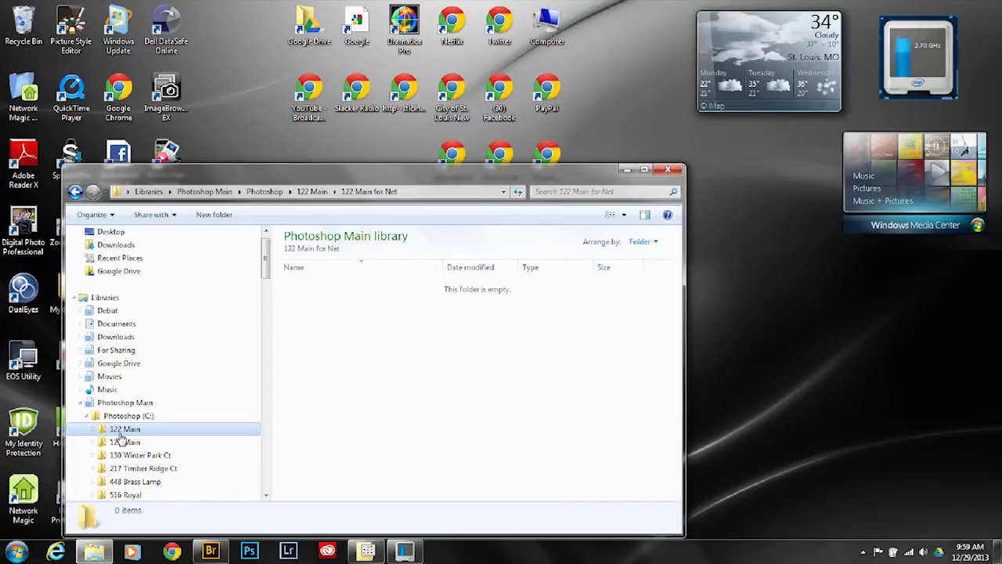
pyautogui.click(94, 432)
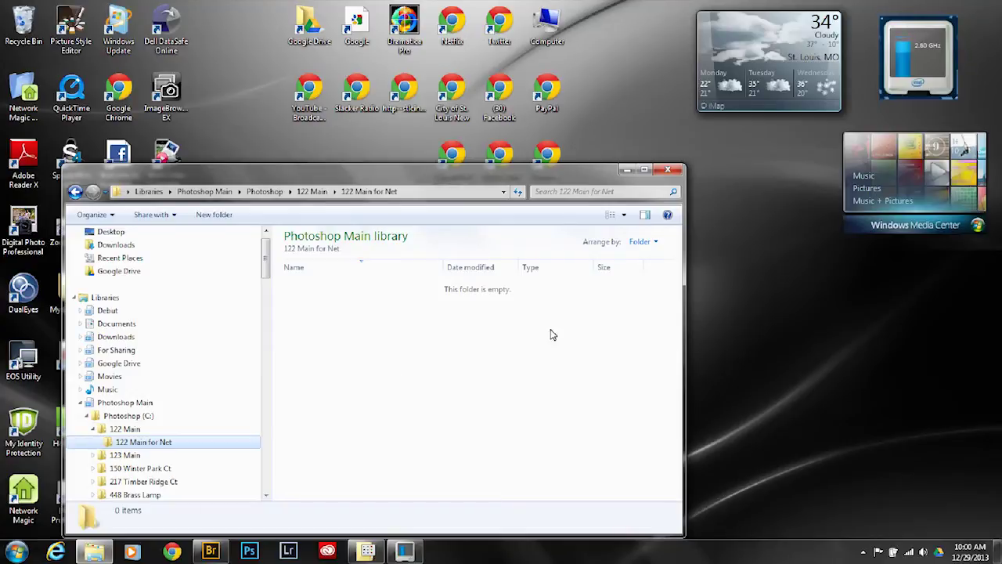
pyautogui.click(668, 169)
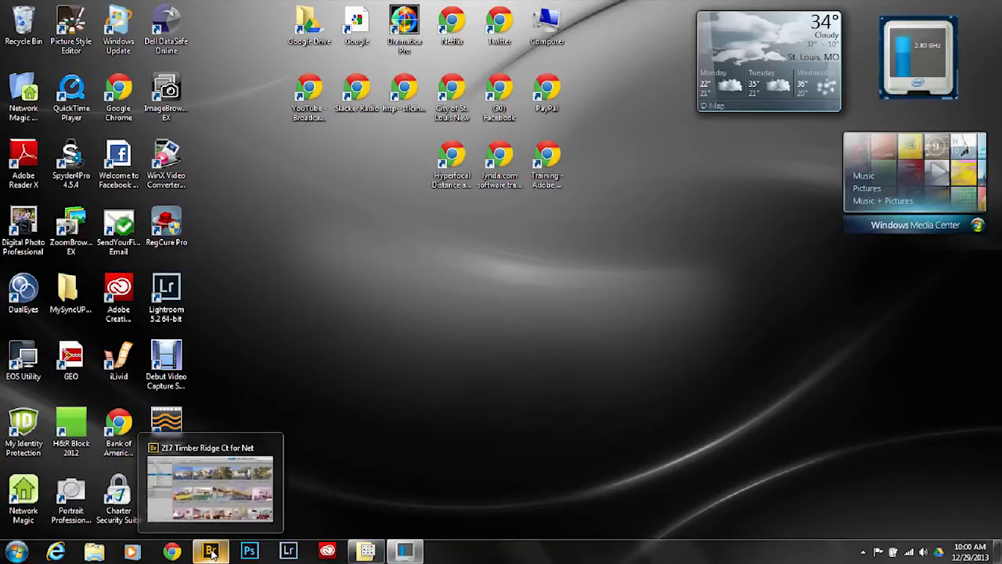
# - Switch to Adobe Bridge and load the camera card E:\<EOS_DIGITAL> as the source in the Photo Downloader
pyautogui.click(220, 513)
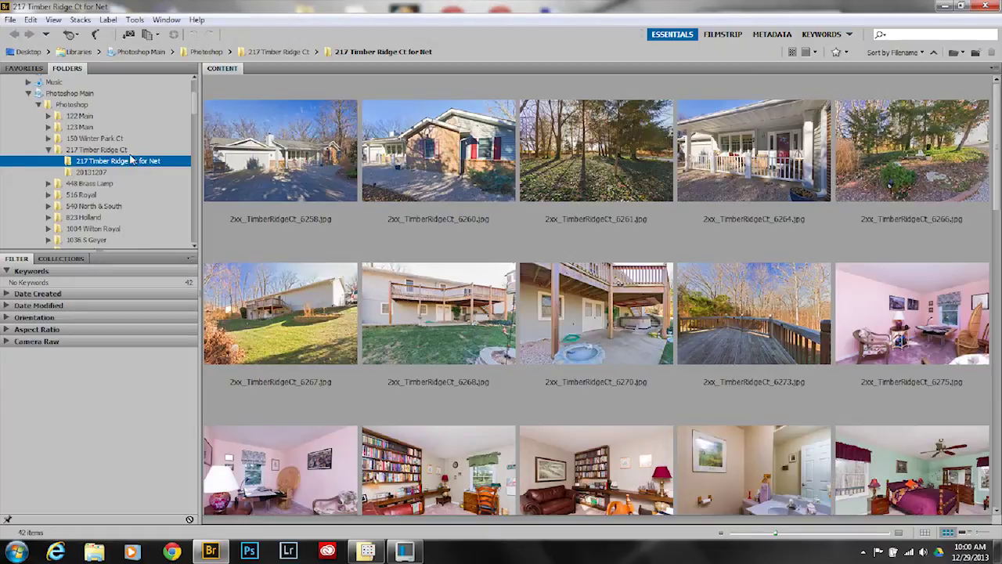
pyautogui.click(10, 21)
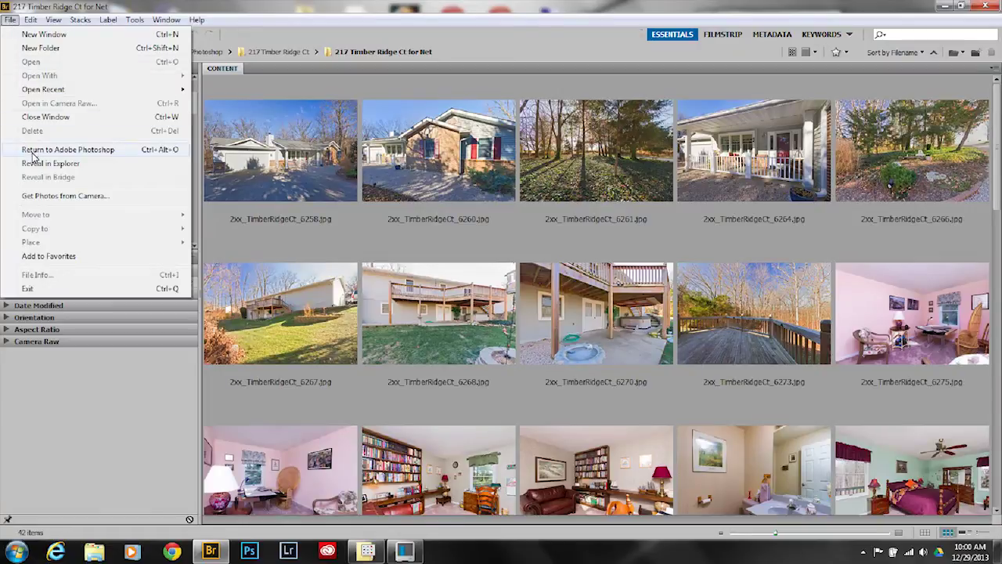
pyautogui.click(36, 197)
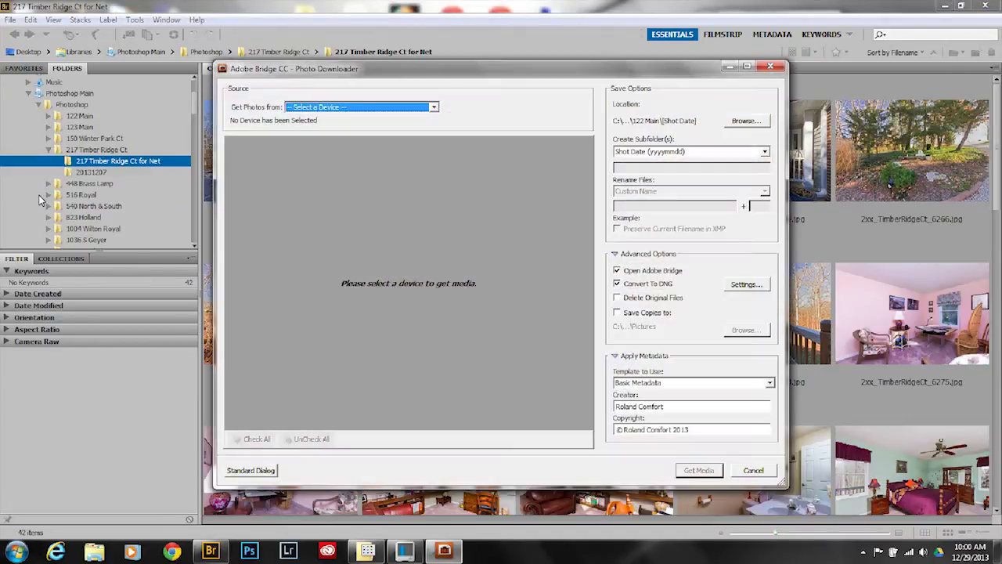
pyautogui.click(433, 109)
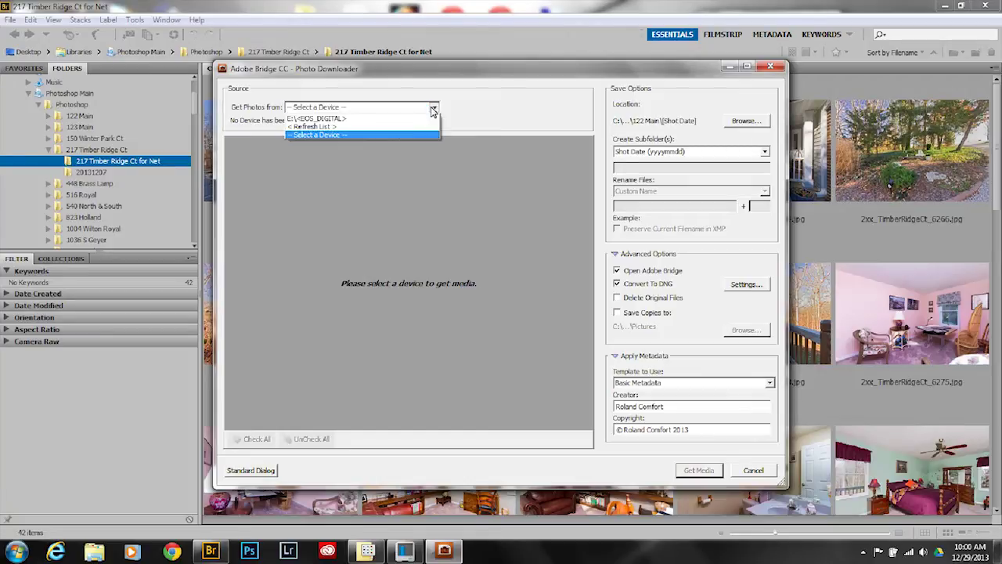
pyautogui.click(340, 119)
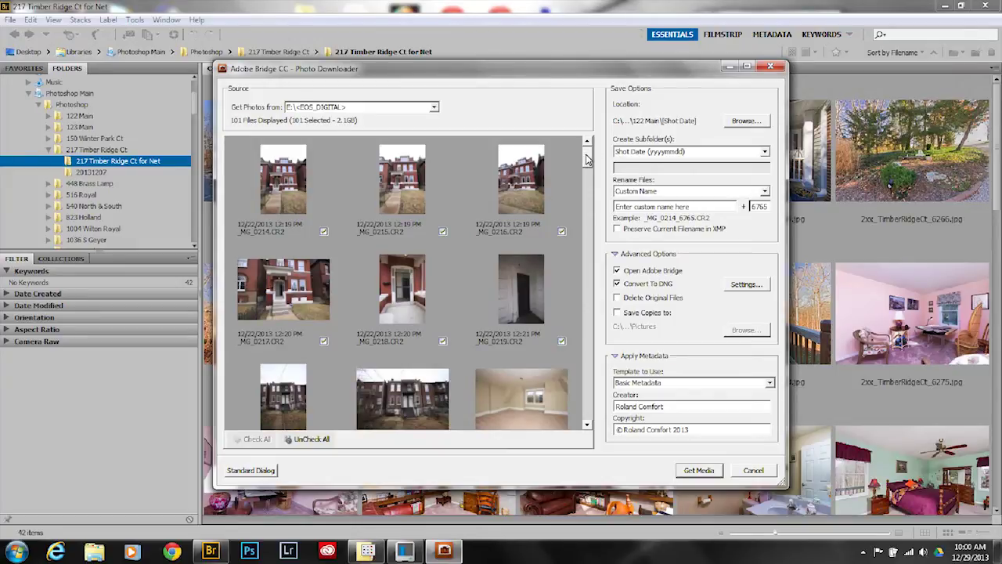
# - Exclude the non-photo file M2100.CTG at the end of the thumbnails from the import
pyautogui.moveTo(588, 158); pyautogui.dragTo(589, 405)
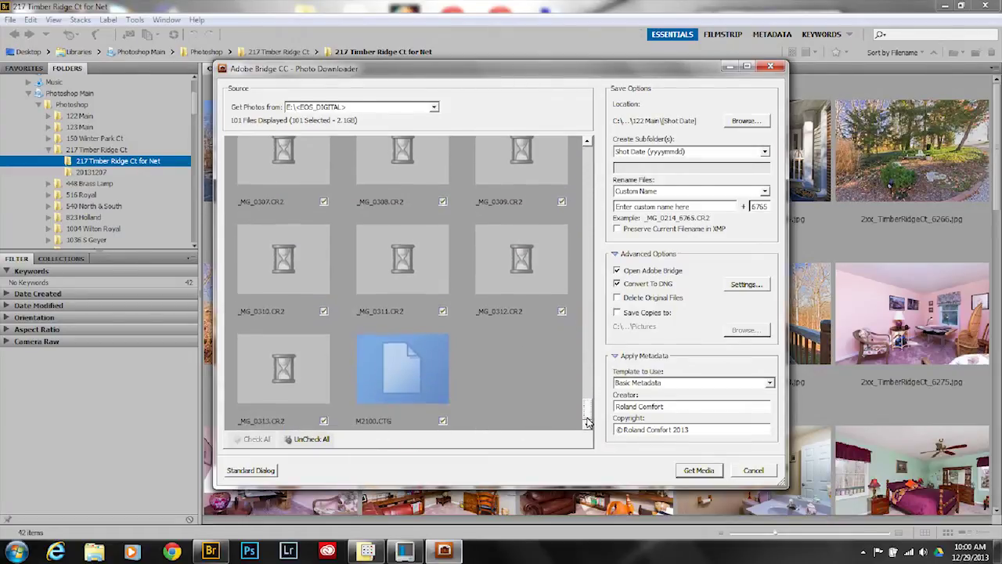
pyautogui.click(443, 416)
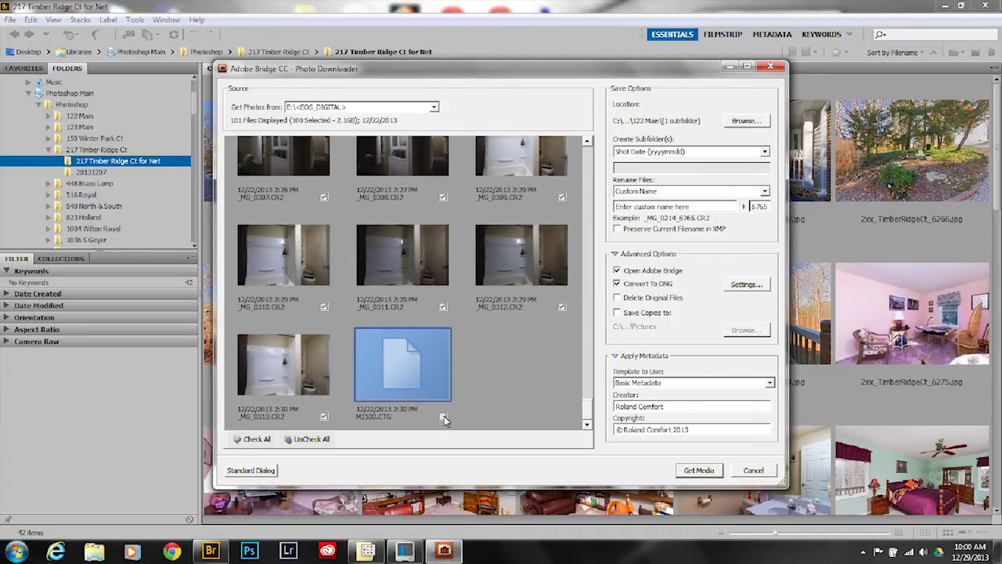
pyautogui.moveTo(592, 415); pyautogui.dragTo(568, 152)
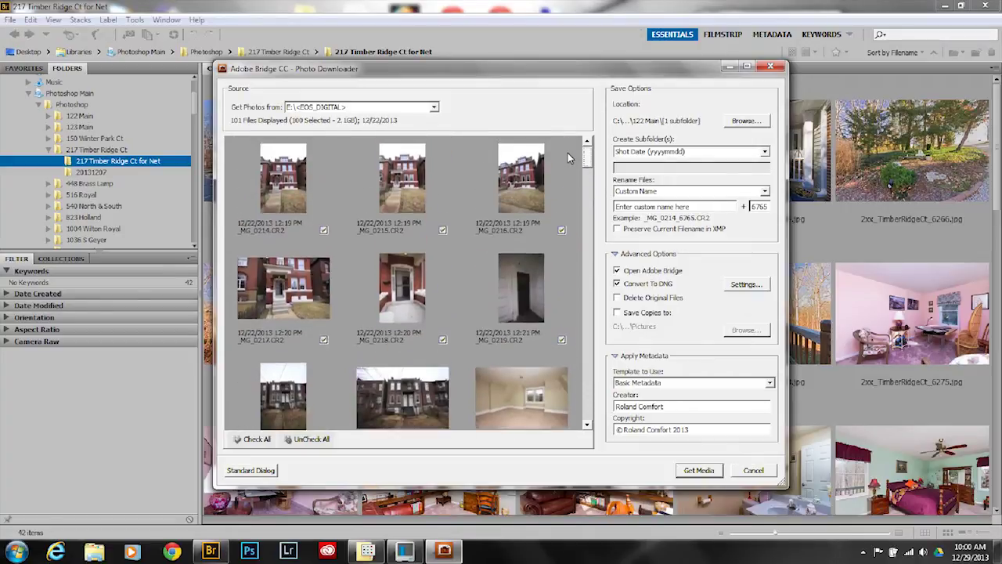
# - Set the import's save location to the 122 Main folder under Photoshop Main > Photoshop (C:)
pyautogui.click(745, 121)
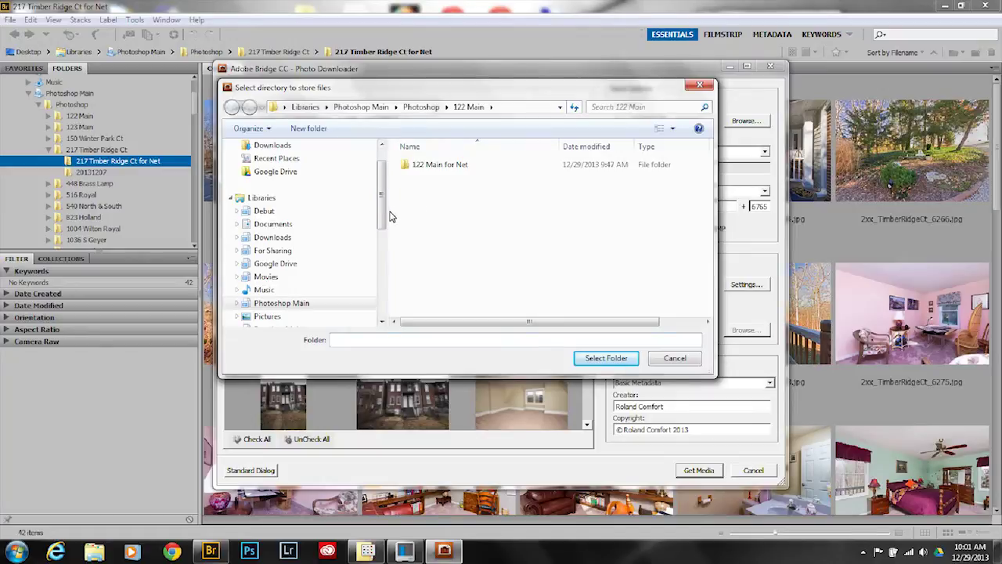
pyautogui.moveTo(382, 218); pyautogui.dragTo(381, 247)
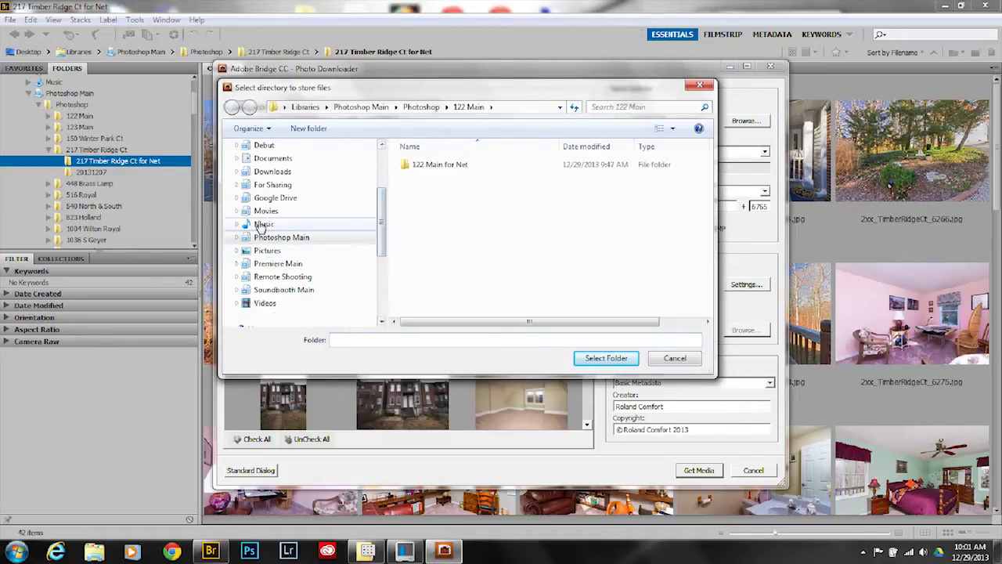
pyautogui.click(236, 240)
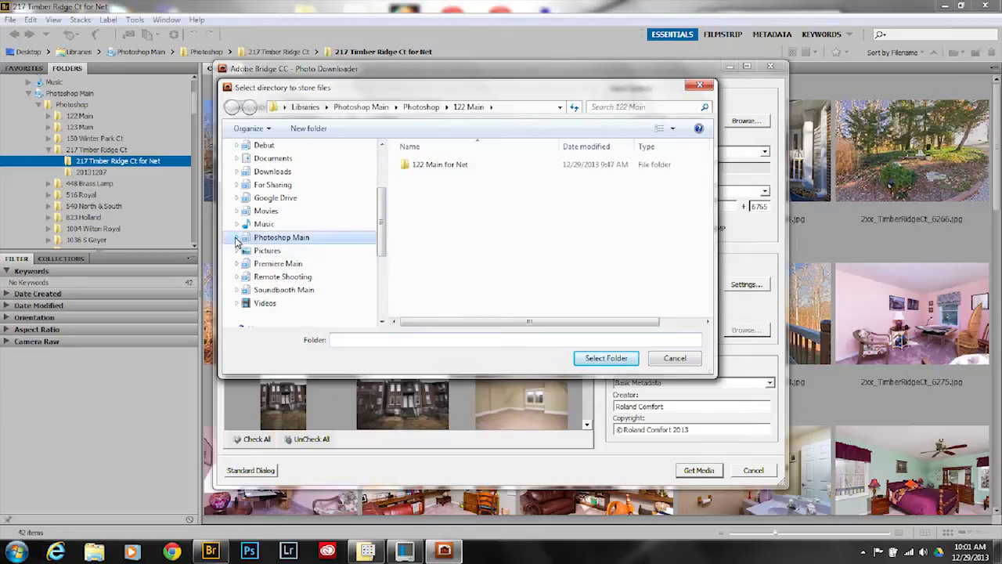
pyautogui.click(235, 240)
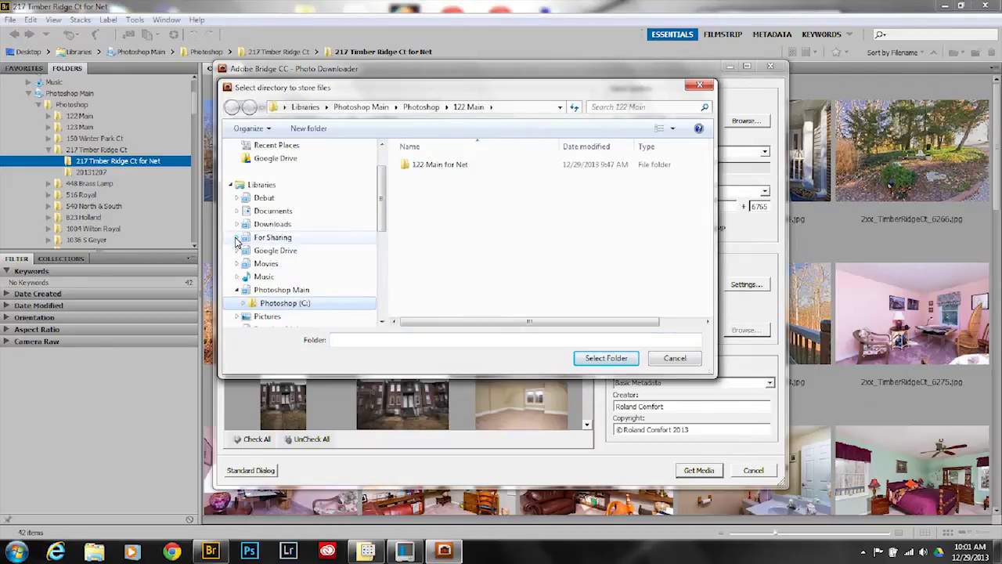
pyautogui.click(243, 307)
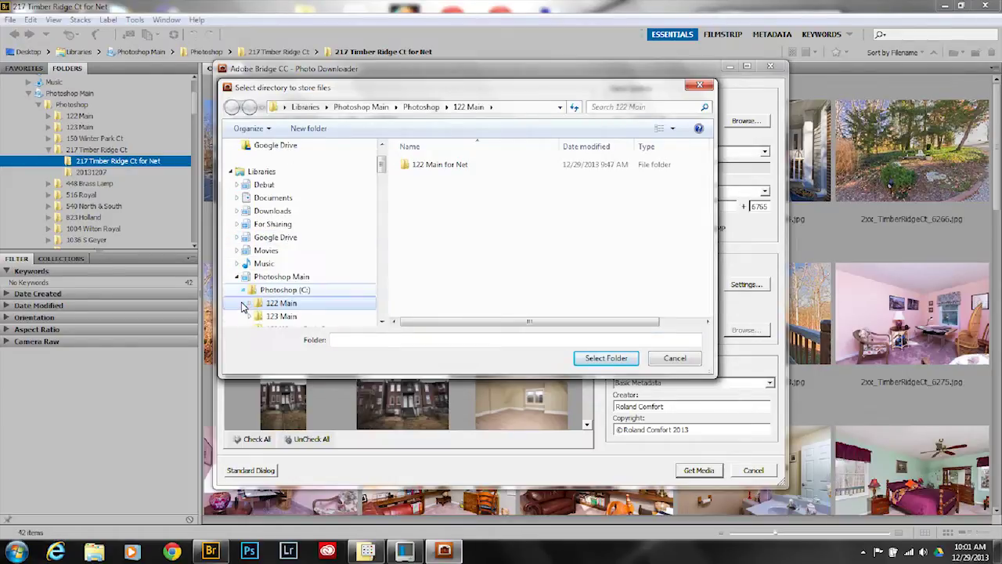
pyautogui.click(286, 304)
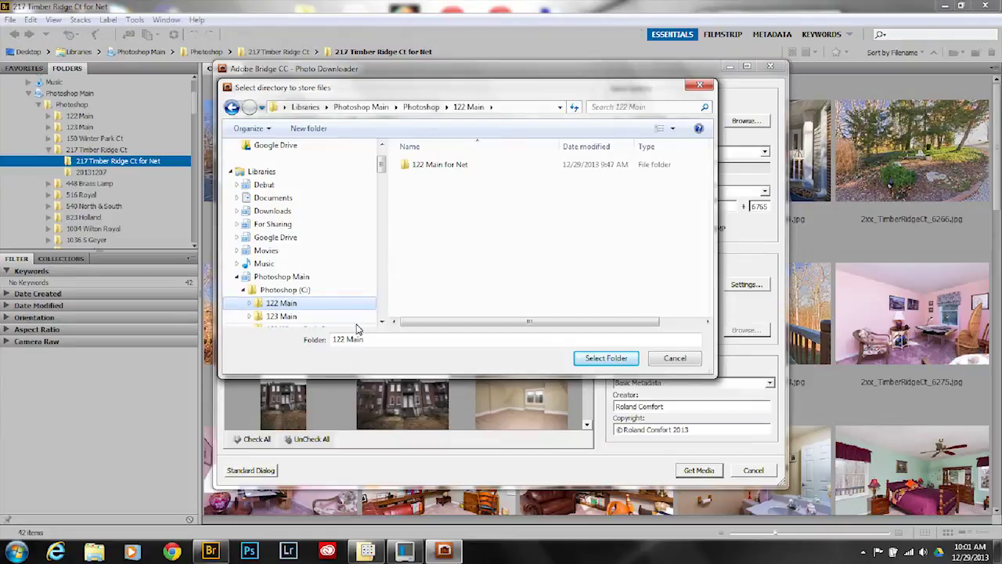
pyautogui.click(597, 361)
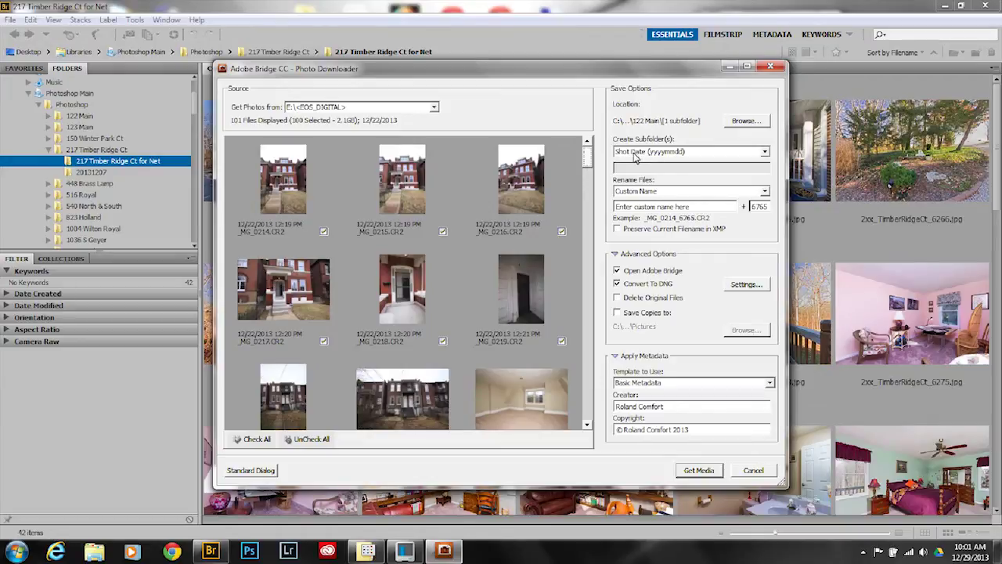
# - Set the custom file name to 12xx_Main and import the checked photos
pyautogui.moveTo(693, 207); pyautogui.dragTo(597, 207)
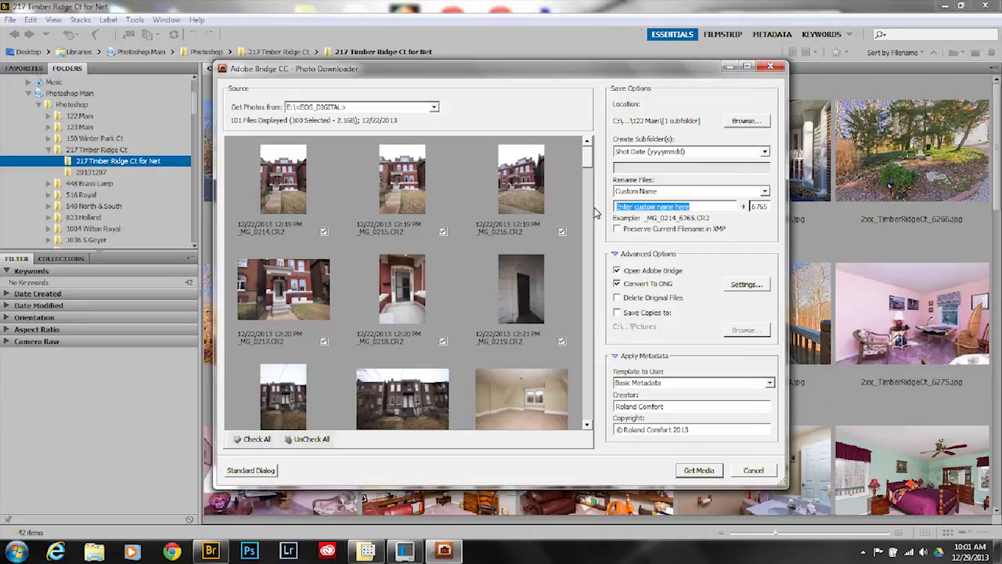
pyautogui.write('12')
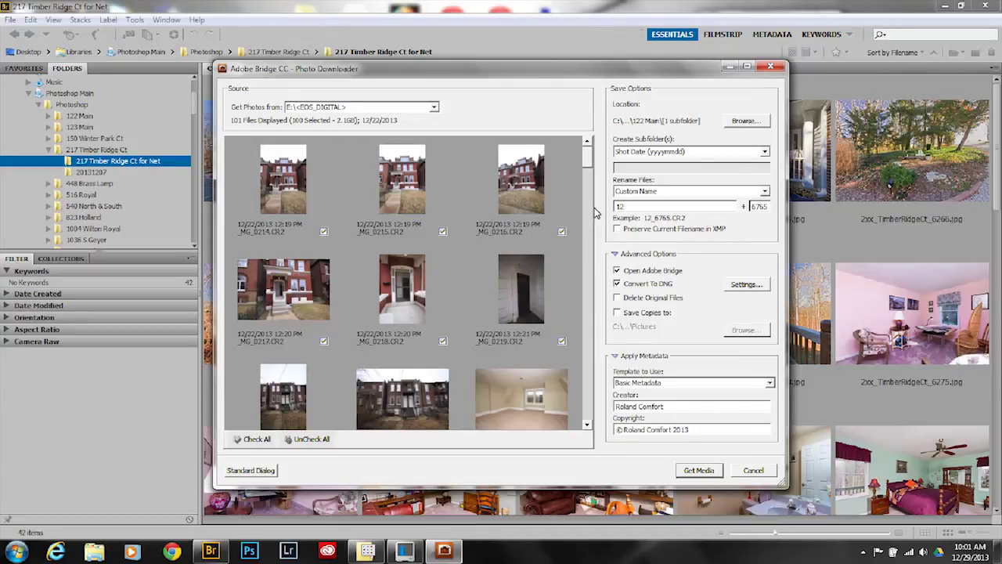
pyautogui.write('xx_Main')
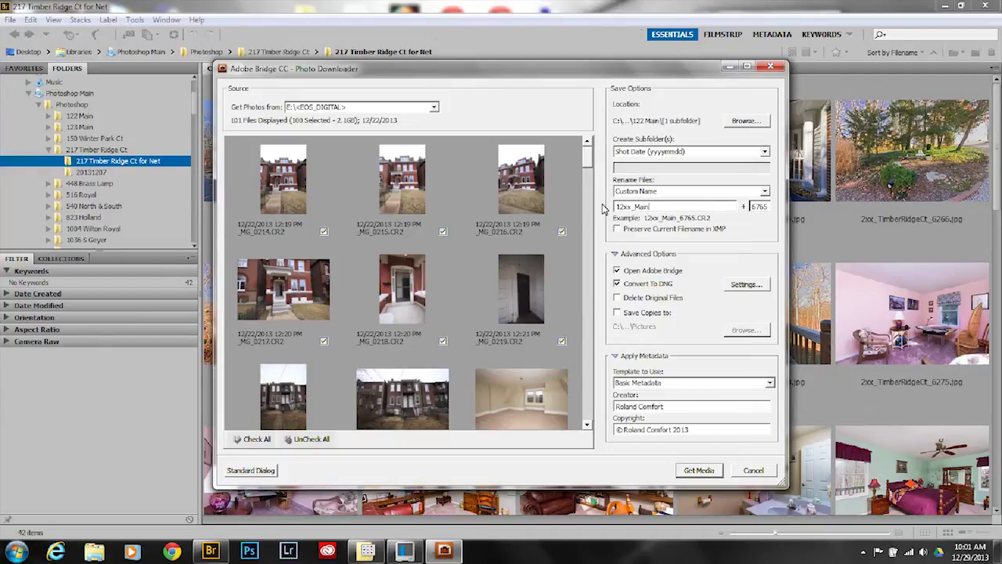
pyautogui.press('Tab')
pyautogui.click(697, 471)
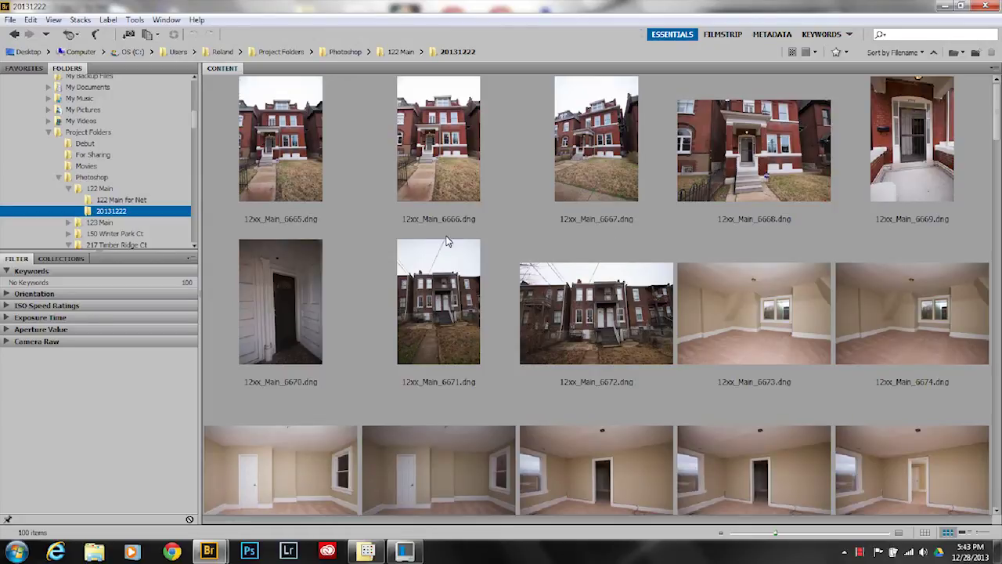
# - Look through the imported thumbnails down to 12xx_Main_6764.dng, then open all the photos together in Review Mode
pyautogui.click(274, 131)
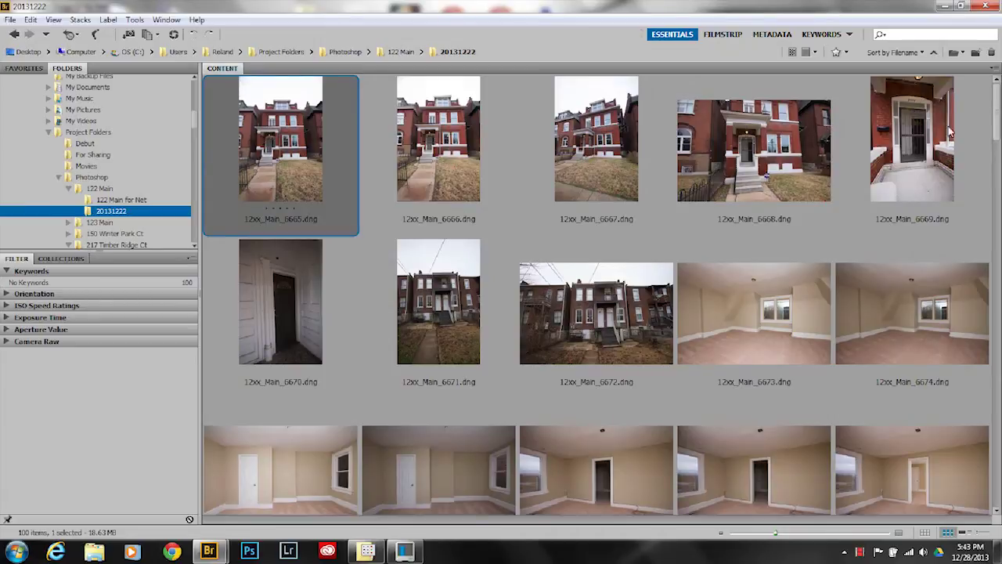
pyautogui.scroll(-5, 709, 483)
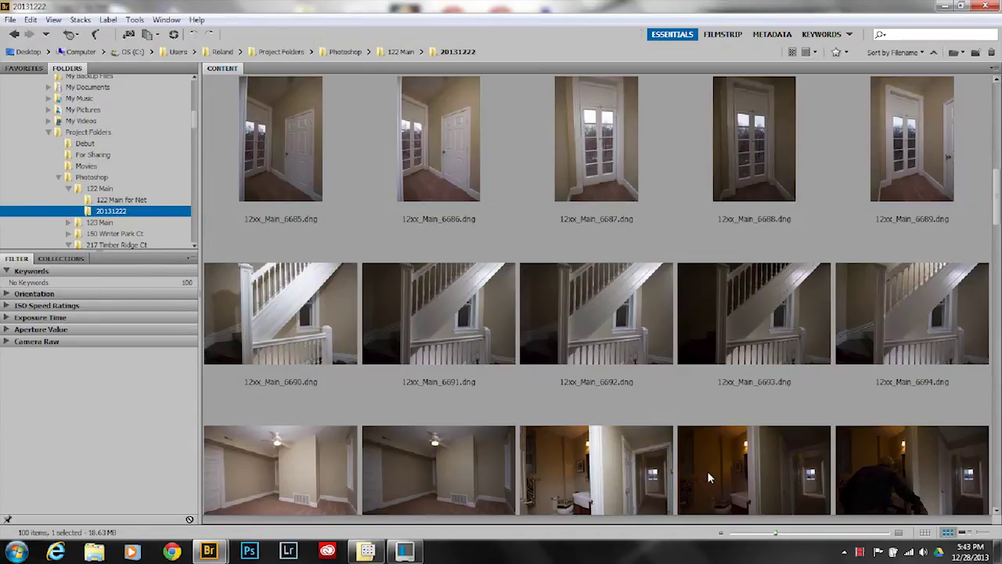
pyautogui.scroll(-7, 708, 473)
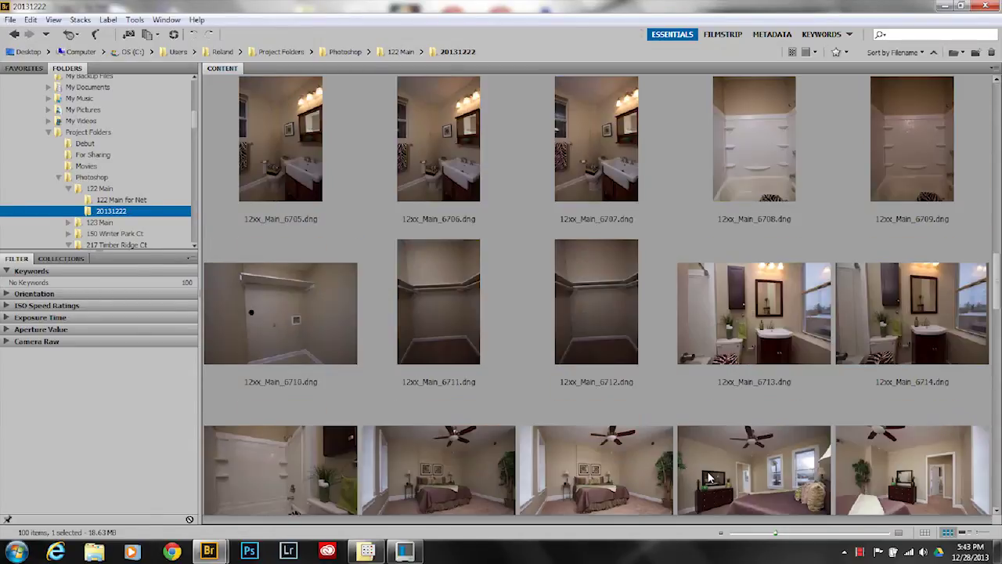
pyautogui.scroll(-2, 709, 477)
pyautogui.scroll(-3, 708, 475)
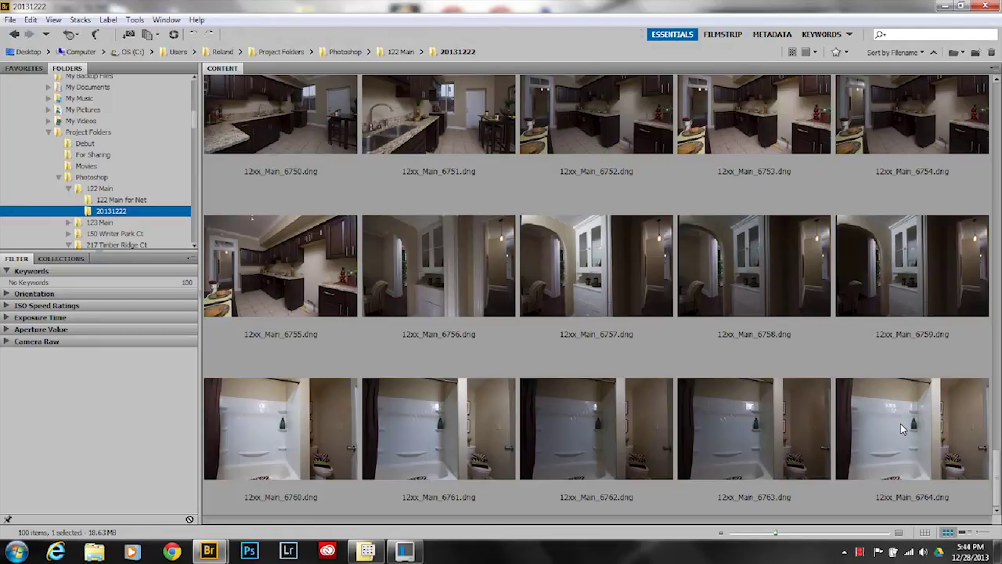
pyautogui.hotkey('ctrl', 'a')
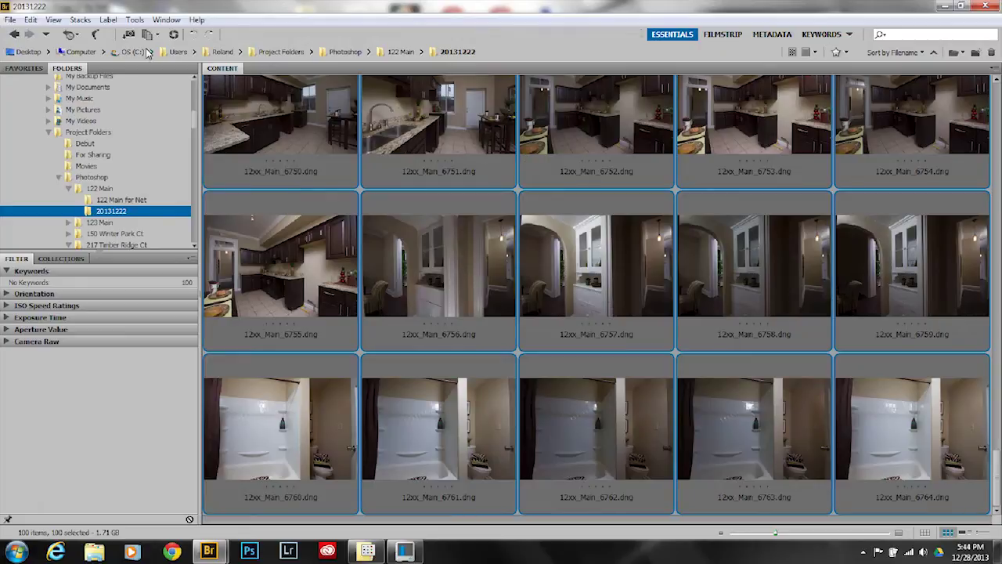
pyautogui.click(53, 21)
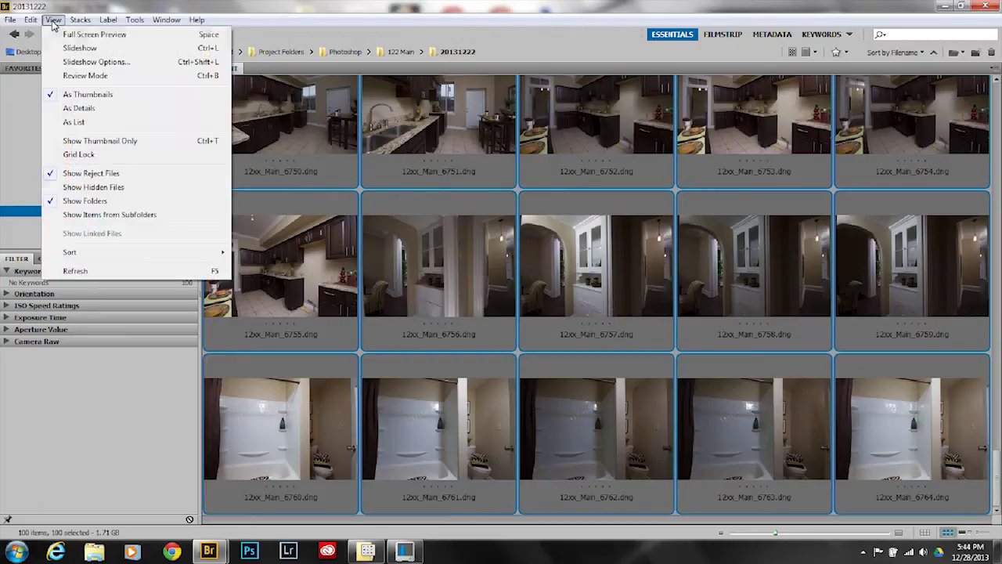
pyautogui.click(83, 76)
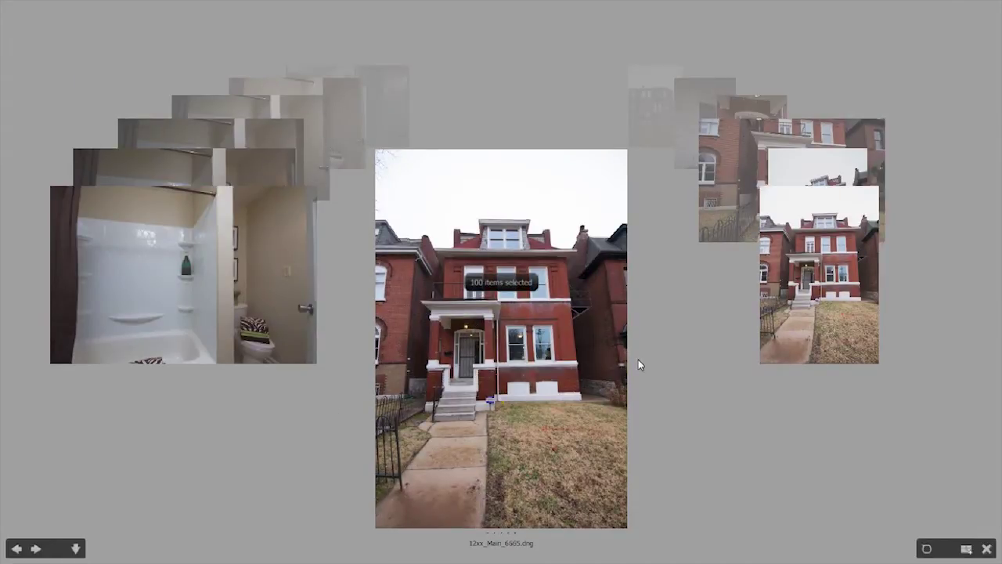
# - Cycle back and forth between the first exterior photo, 12xx_Main_6665.dng, and the last bathroom photo, 12xx_Main_6764.dng
pyautogui.press('Left')
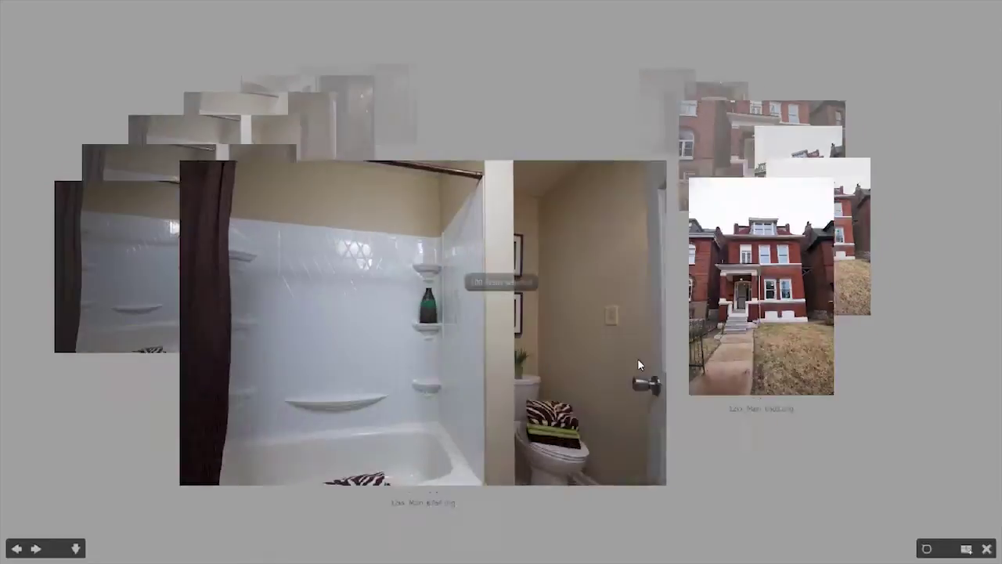
pyautogui.press('Right')
pyautogui.press('Right')
pyautogui.press('Left')
pyautogui.press('Left')
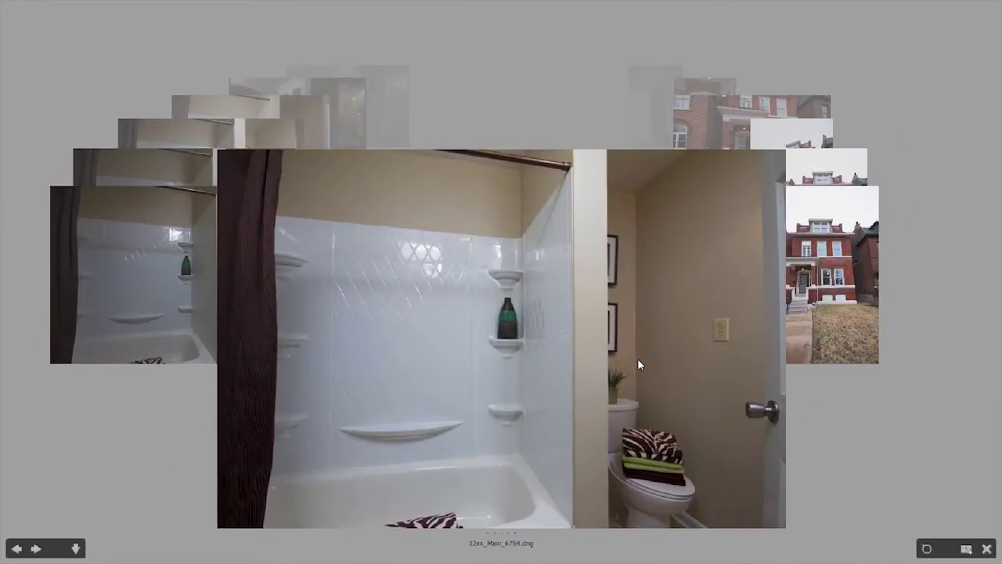
pyautogui.press('Right')
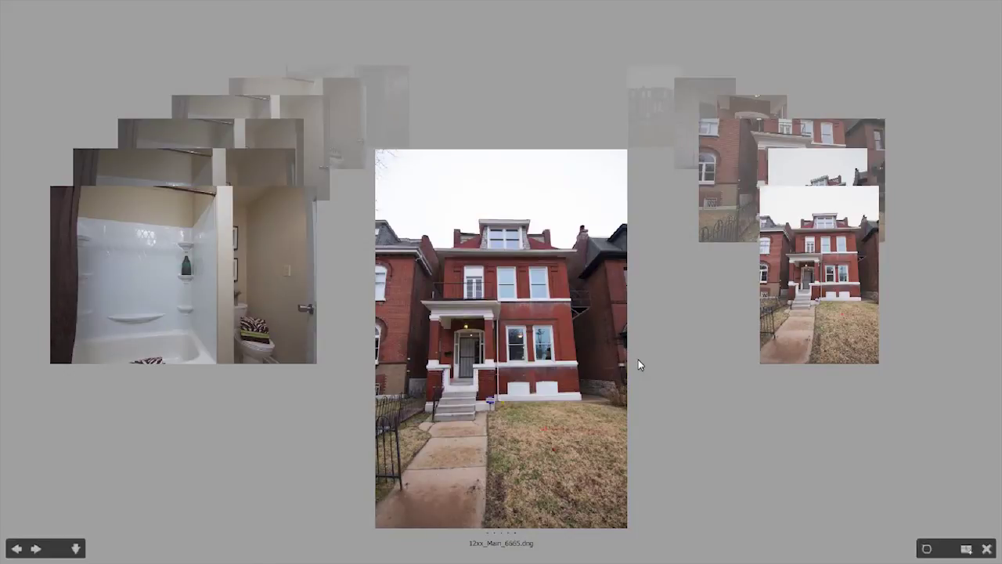
# - Compare the front exterior photos from 12xx_Main_6665.dng through 12xx_Main_6668.dng
pyautogui.press('Right')
pyautogui.press('Right')
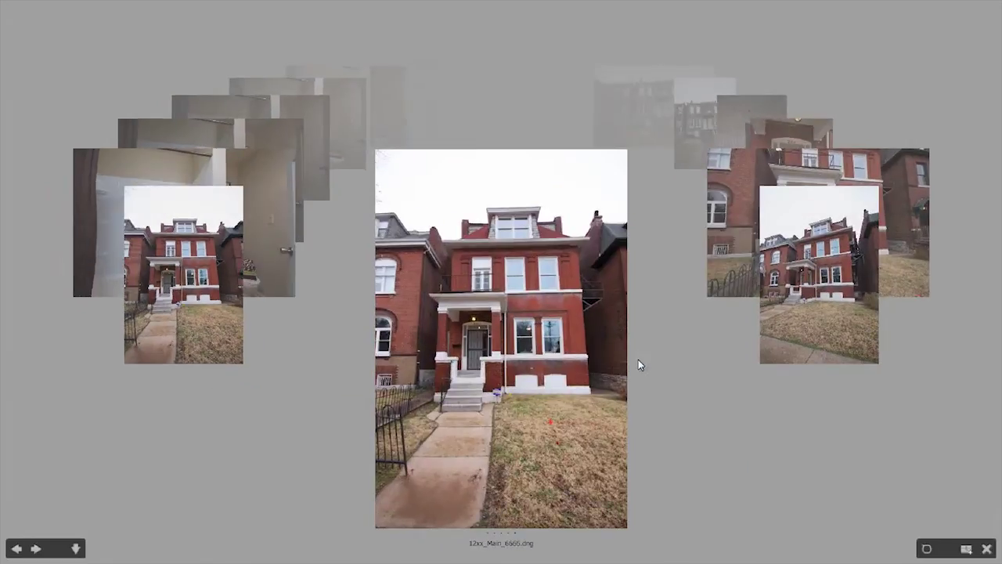
pyautogui.press('Left')
pyautogui.press('Right')
pyautogui.press('Right')
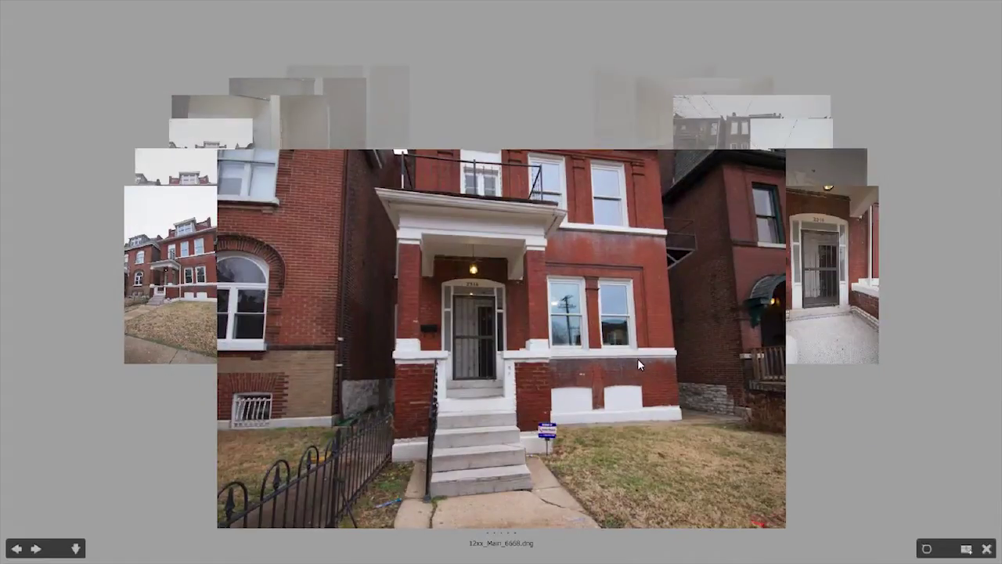
# - Give the preferred front exterior photo a one-star rating and compare it with the front door photo 12xx_Main_6669.dng
pyautogui.press('Left')
pyautogui.press('1')
pyautogui.press('Right')
pyautogui.press('Right')
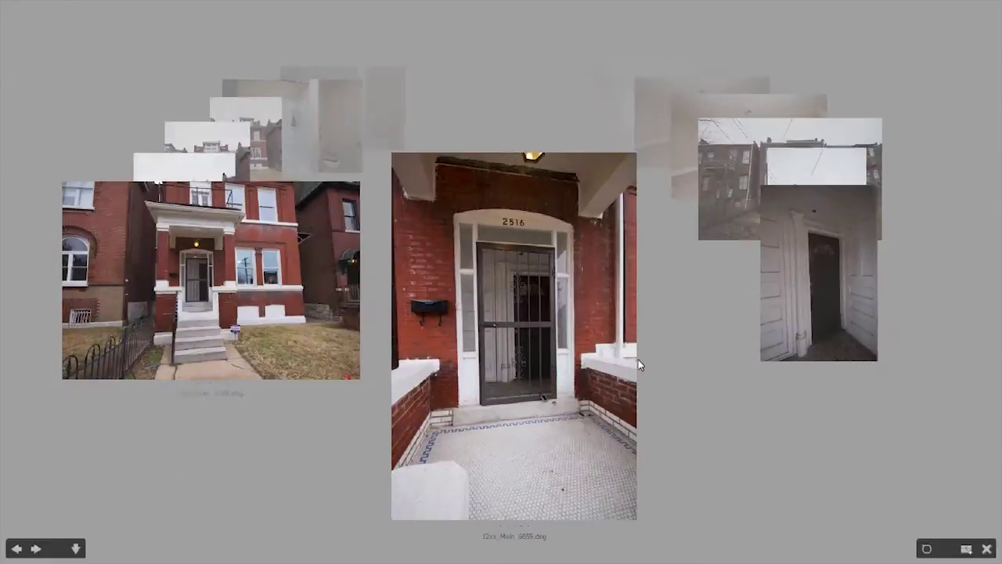
pyautogui.press('Left')
pyautogui.press('Right')
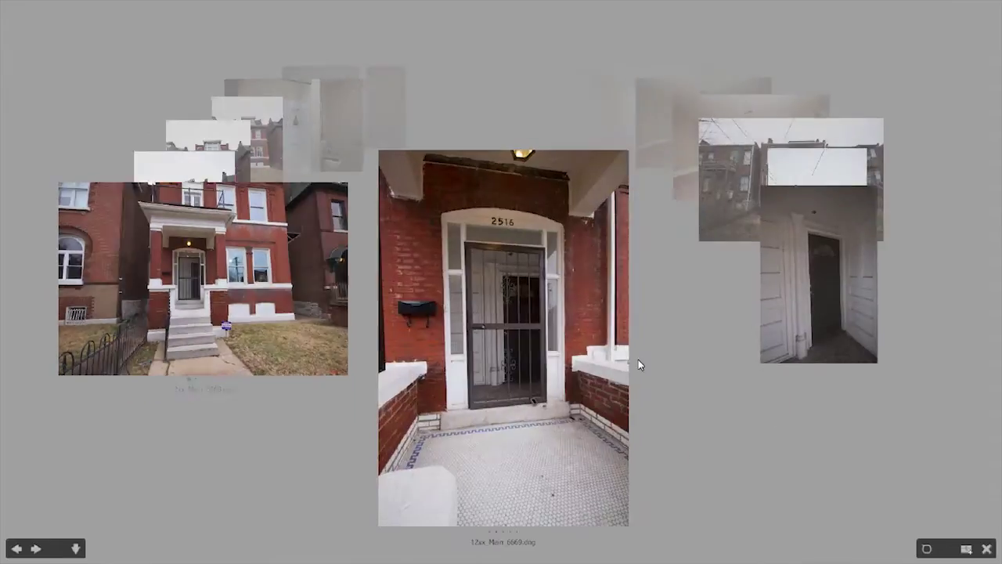
pyautogui.press('Right')
pyautogui.press('Left')
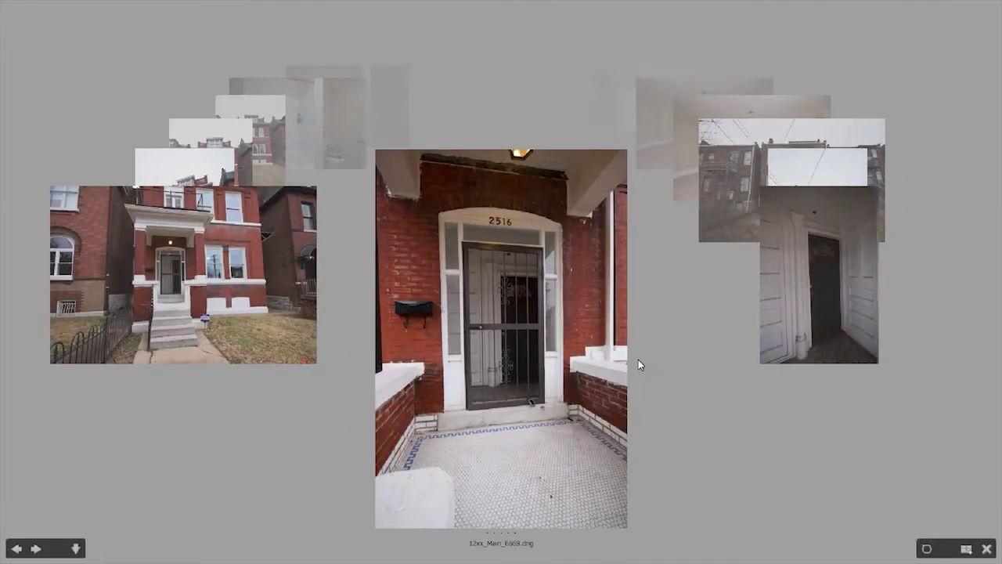
# - Review the entry door and rear exterior photos from 12xx_Main_6670.dng through 12xx_Main_6672.dng
pyautogui.press('Right')
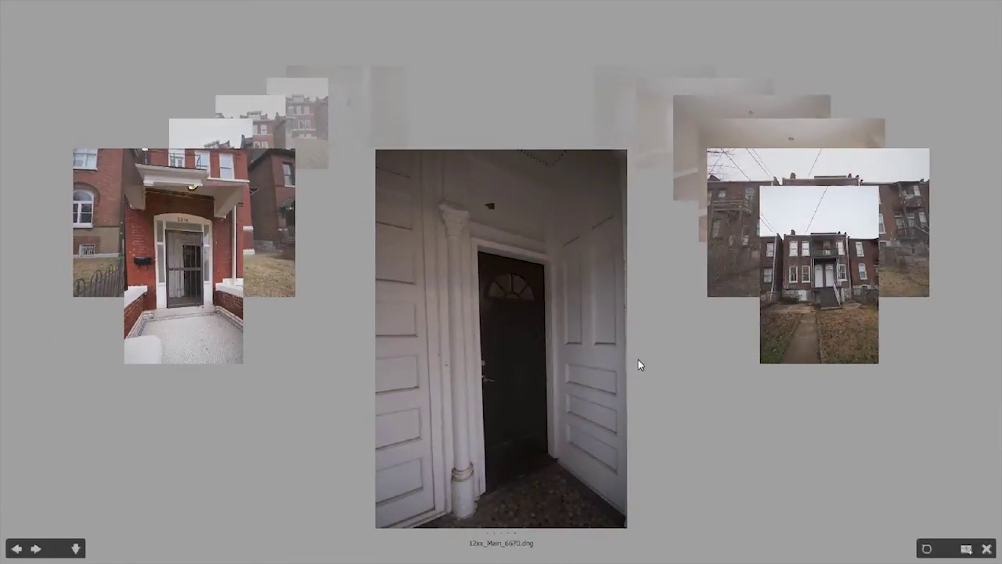
pyautogui.press('Right')
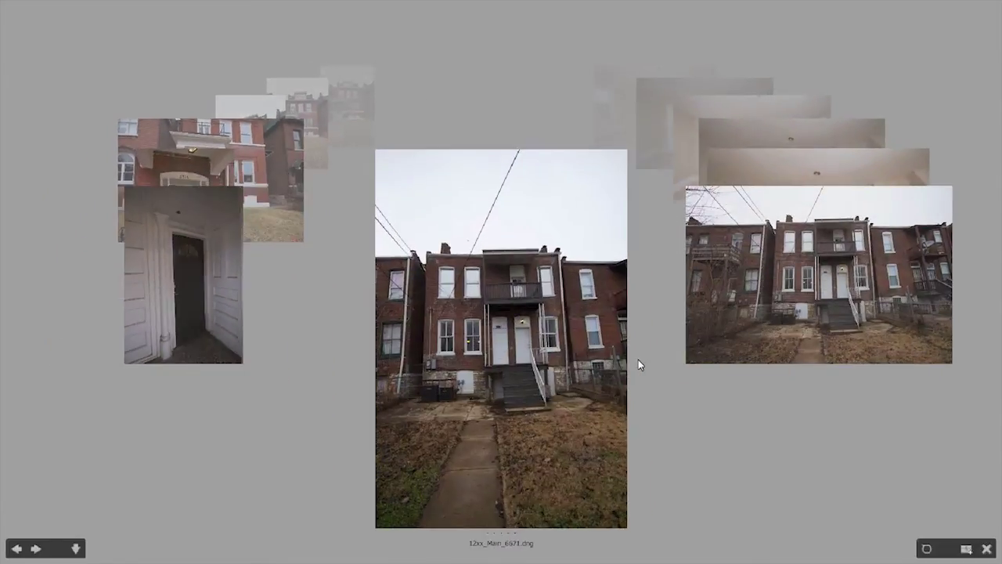
pyautogui.press('Right')
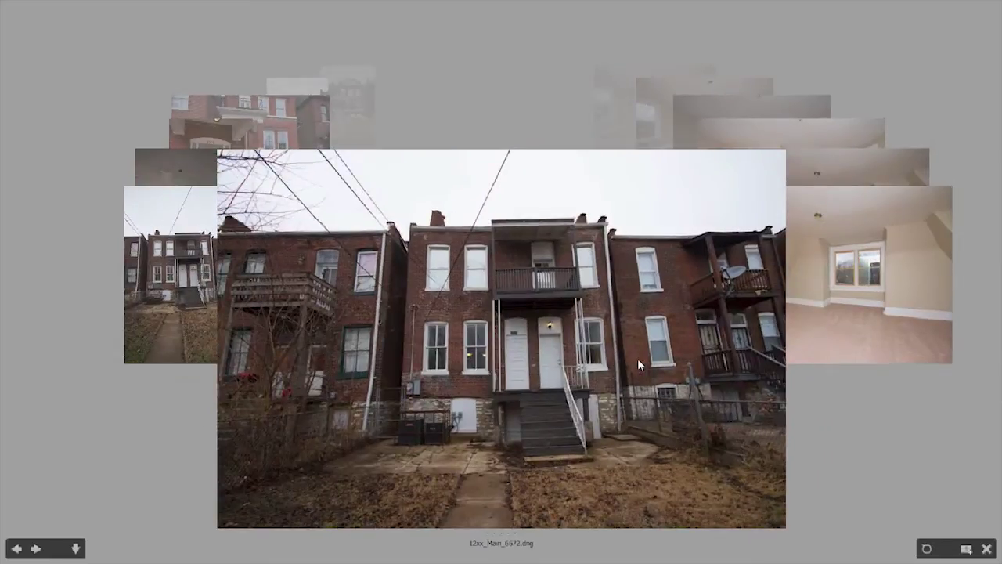
# - Compare the carpeted room photos and give 12xx_Main_6673.dng a one-star rating
pyautogui.press('Right')
pyautogui.press('Left')
pyautogui.press('Right')
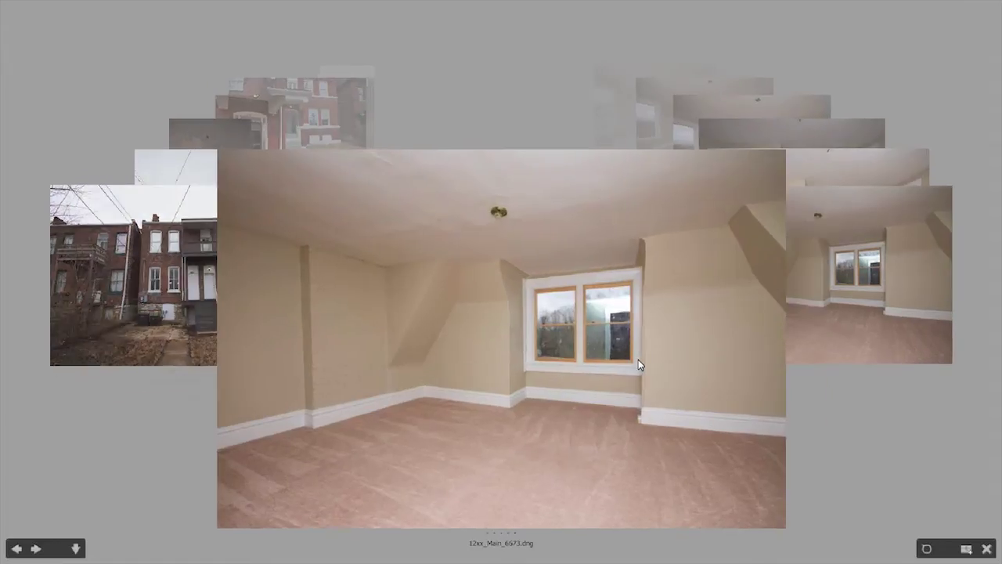
pyautogui.press('Right')
pyautogui.press('Right')
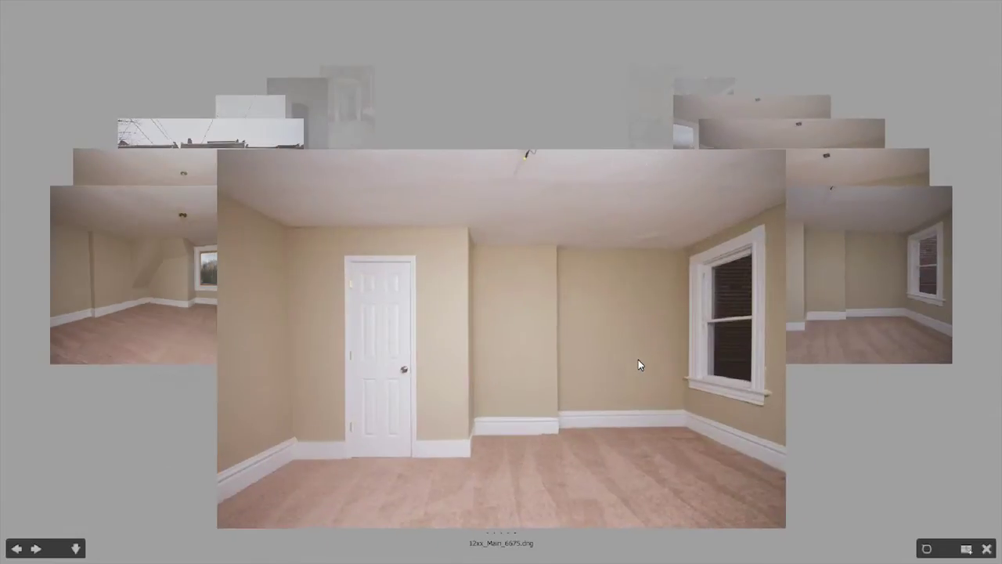
pyautogui.press('Left')
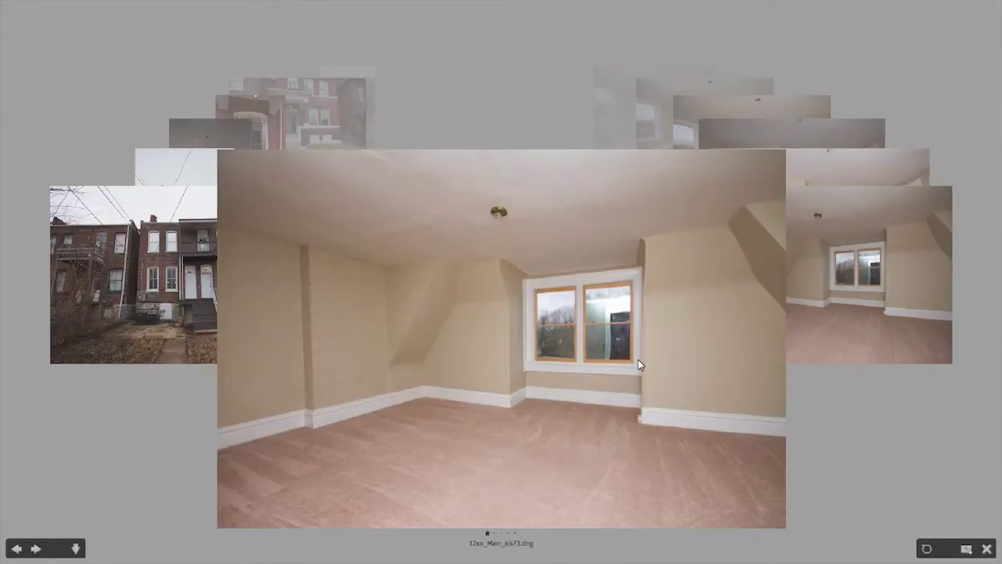
# - Compare the two exposures of the room with the white closed door, 12xx_Main_6675.dng and 12xx_Main_6676.dng
pyautogui.press('Right')
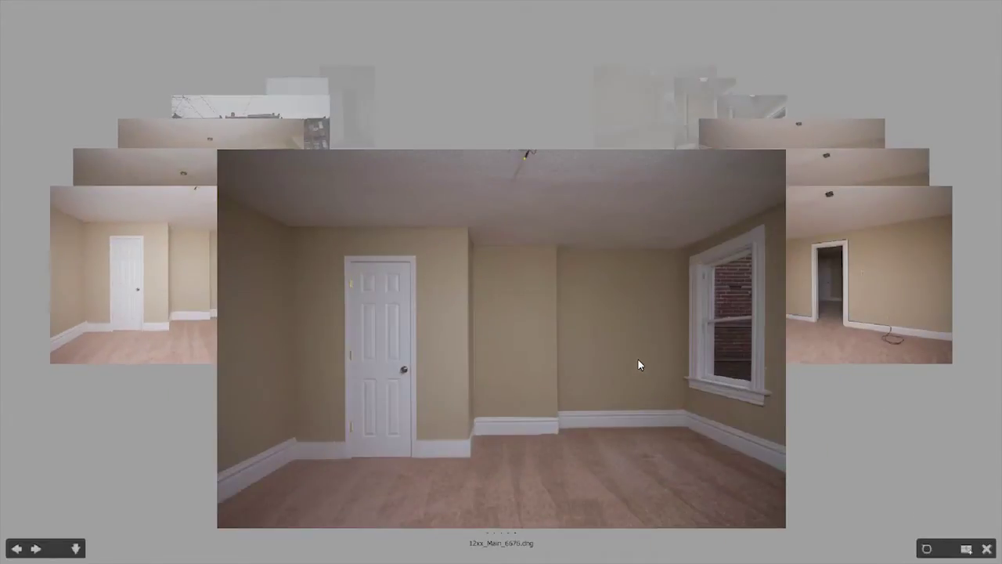
pyautogui.press('Left')
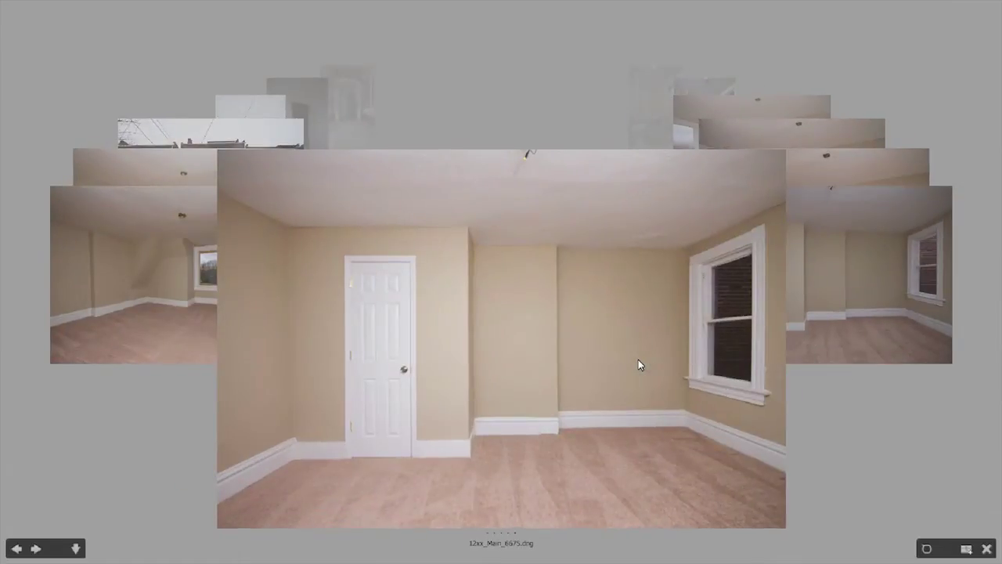
pyautogui.press('Right')
pyautogui.press('Right')
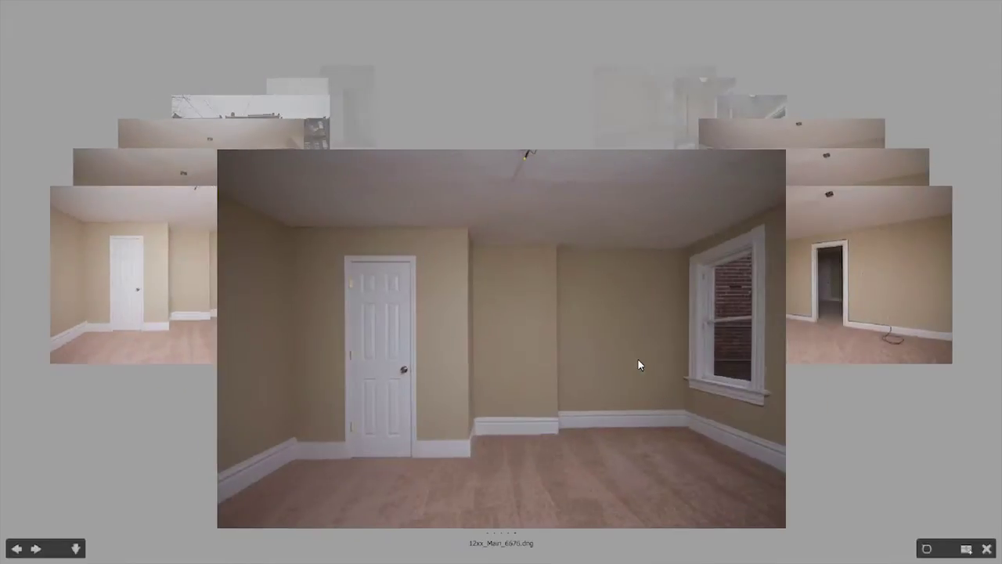
# - Review the open-doorway room photos and compare the two bathroom shots, 12xx_Main_6680.dng and 12xx_Main_6681.dng
pyautogui.press('Right')
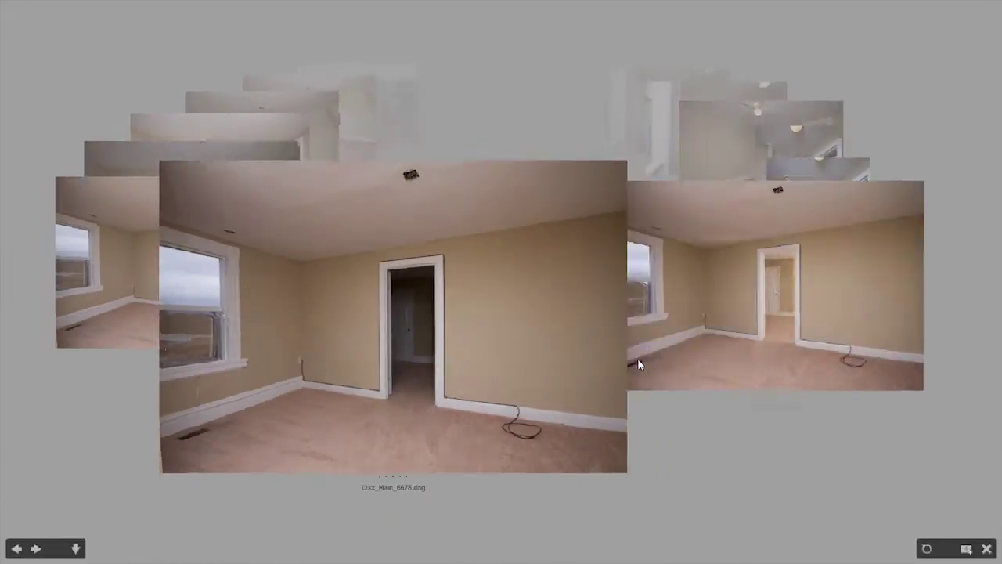
pyautogui.press('Right')
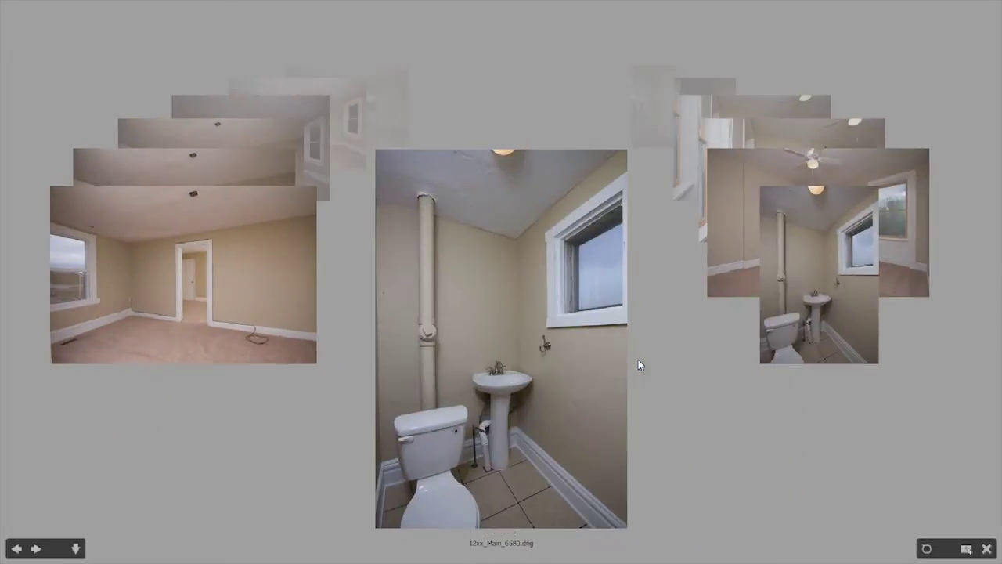
pyautogui.press('Right')
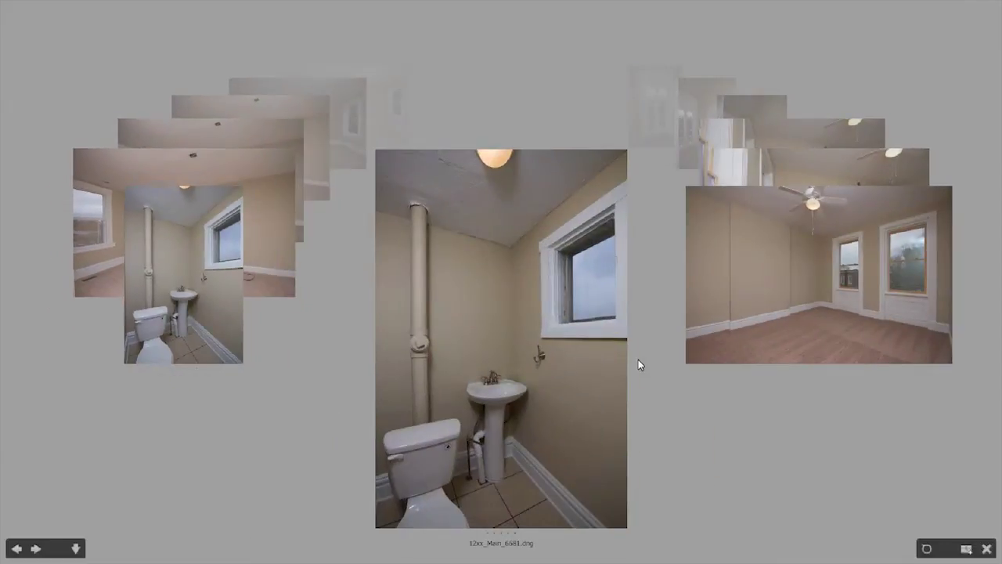
pyautogui.press('Right')
pyautogui.press('Left')
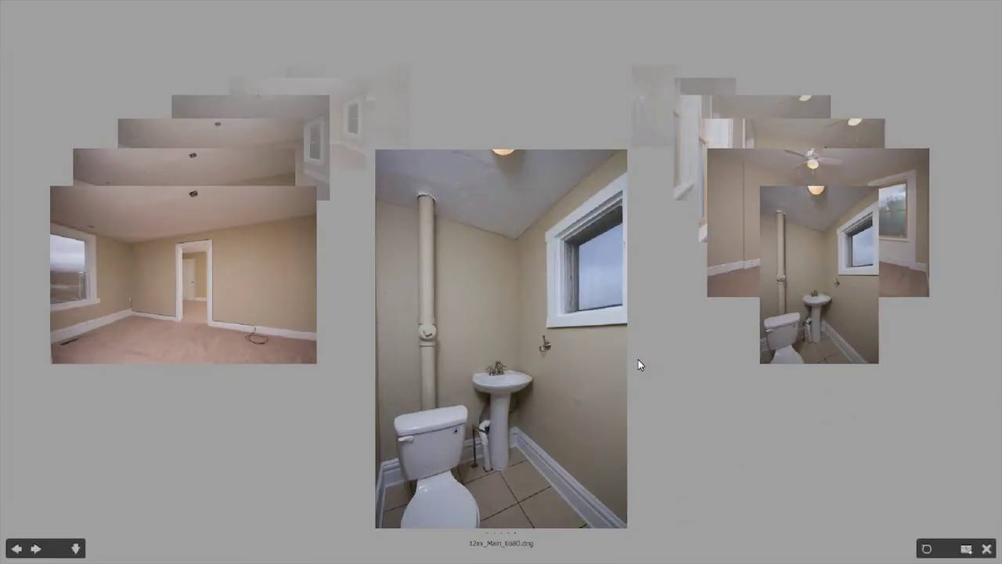
pyautogui.press('Right')
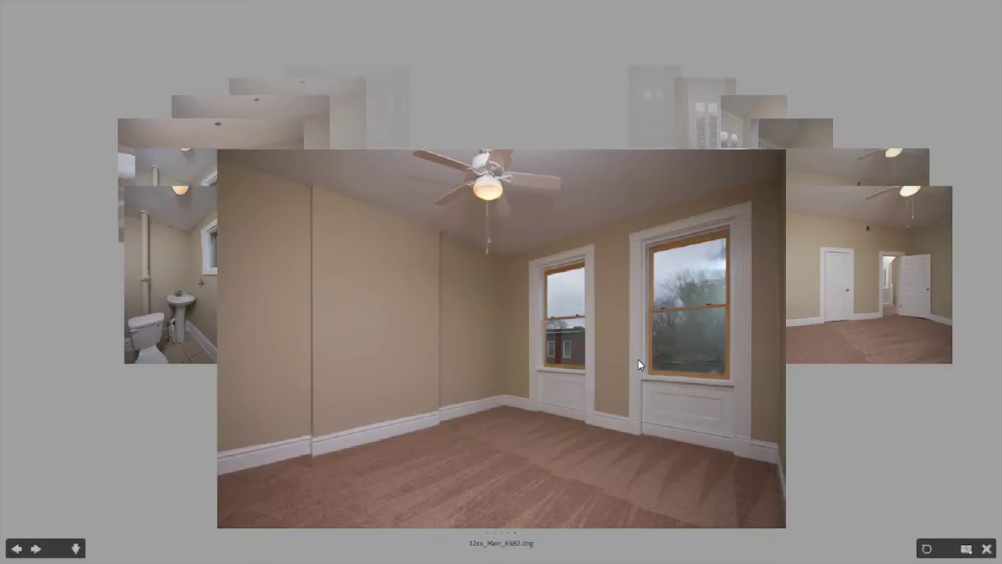
# - Compare the ceiling-fan bedroom photos from 12xx_Main_6682.dng through 12xx_Main_6684.dng and move on to the next room
pyautogui.press('Right')
pyautogui.press('Left')
pyautogui.press('Right')
pyautogui.press('Right')
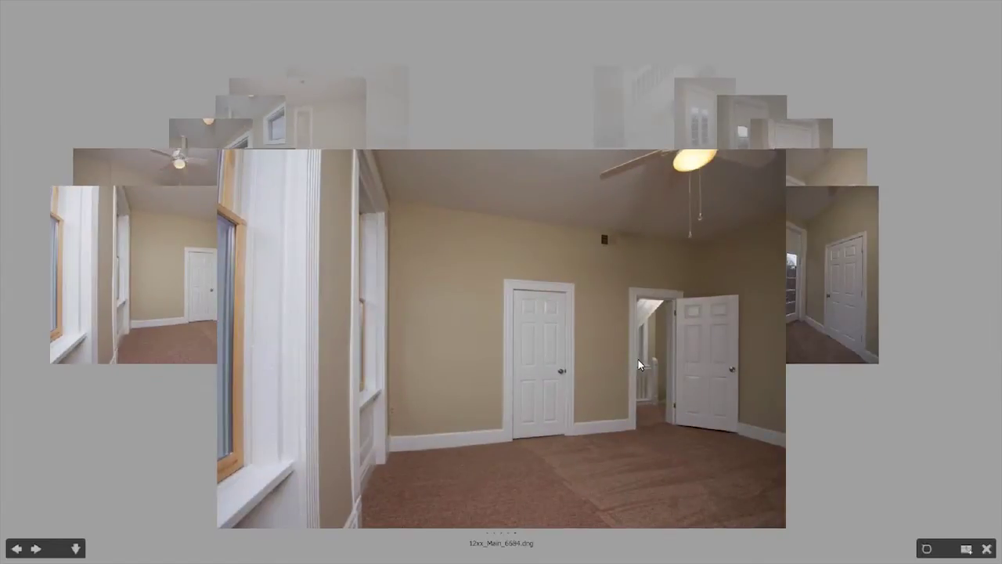
pyautogui.press('Right')
pyautogui.press('Left')
pyautogui.press('Right')
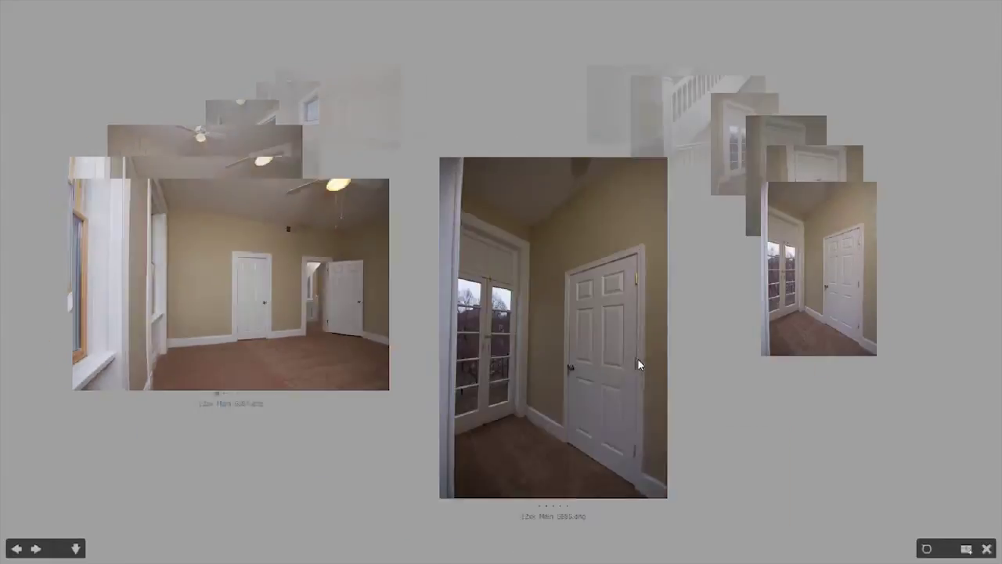
# - Compare the glass-paned balcony door photos from 12xx_Main_6686.dng through 12xx_Main_6689.dng and move on to the staircase
pyautogui.press('Right')
pyautogui.press('Right')
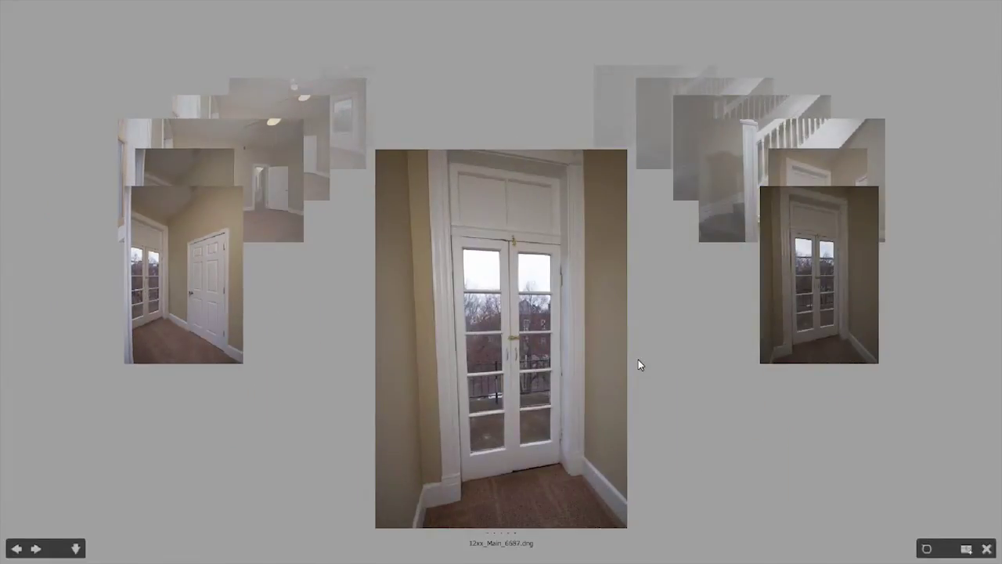
pyautogui.press('Left')
pyautogui.press('Right')
pyautogui.press('Right')
pyautogui.press('Right')
pyautogui.press('Right')
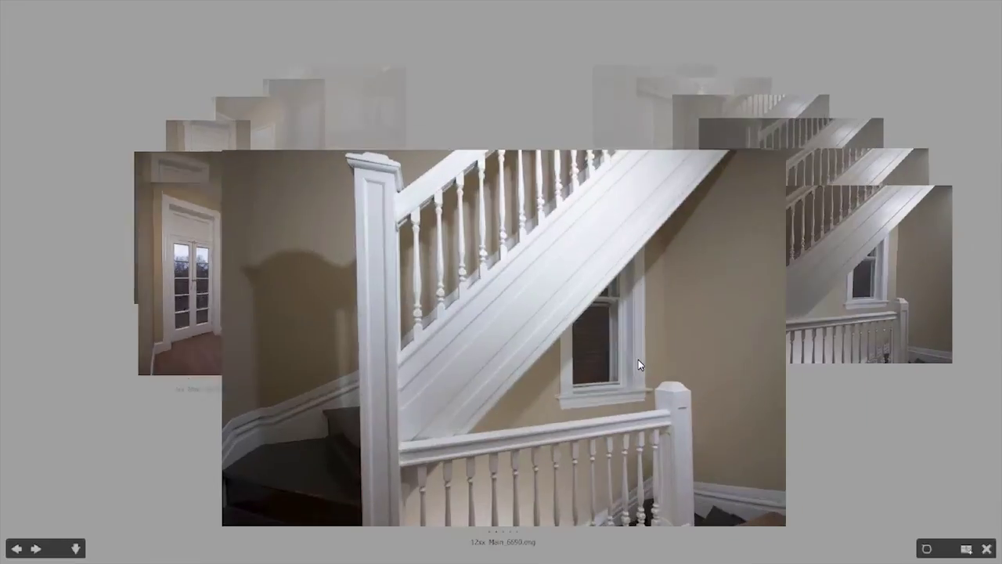
# - Compare the staircase exposures from 12xx_Main_6690.dng through 12xx_Main_6694.dng
pyautogui.press('Left')
pyautogui.press('Right')
pyautogui.press('Right')
pyautogui.press('Right')
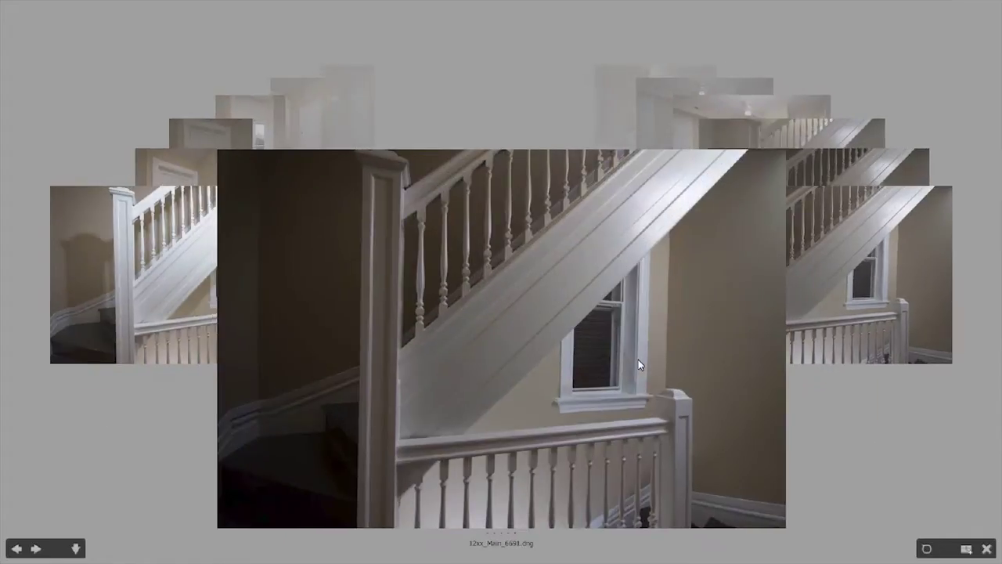
pyautogui.press('Right')
pyautogui.press('Right')
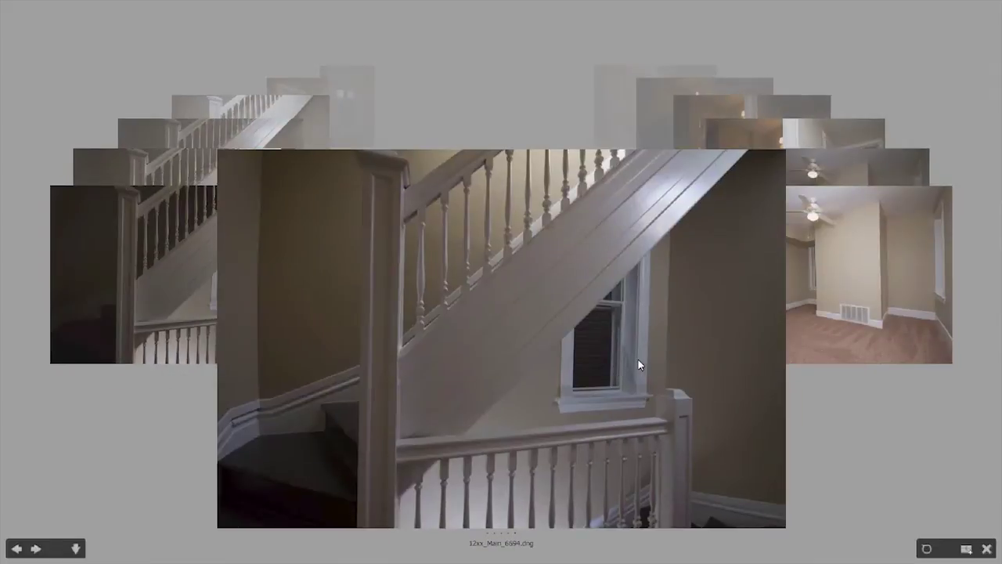
# - Compare the ceiling-fan room photos 12xx_Main_6695.dng and 12xx_Main_6696.dng and move on to the bathroom and hallway shots
pyautogui.press('Right')
pyautogui.press('Left')
pyautogui.press('Right')
pyautogui.press('Right')
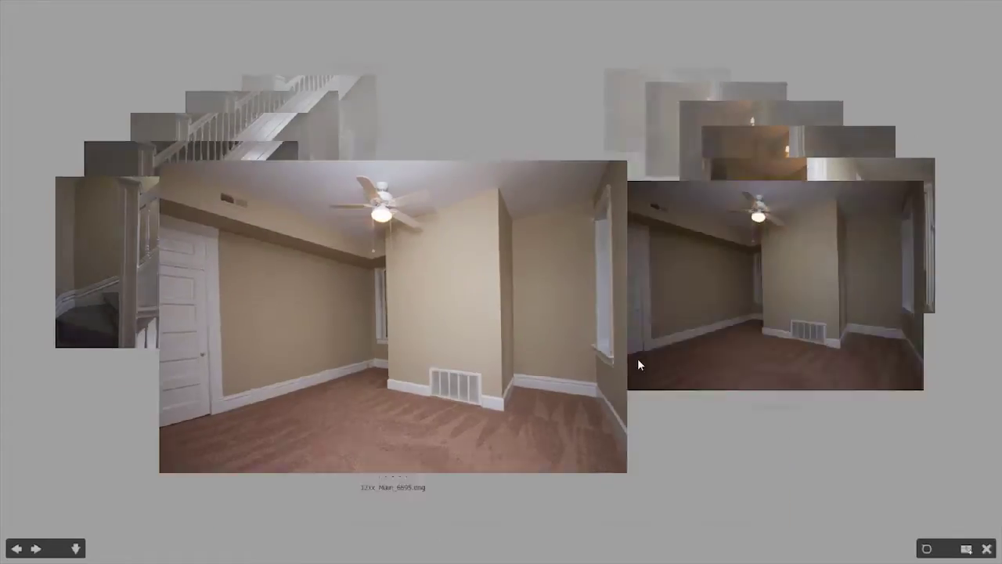
pyautogui.press('Right')
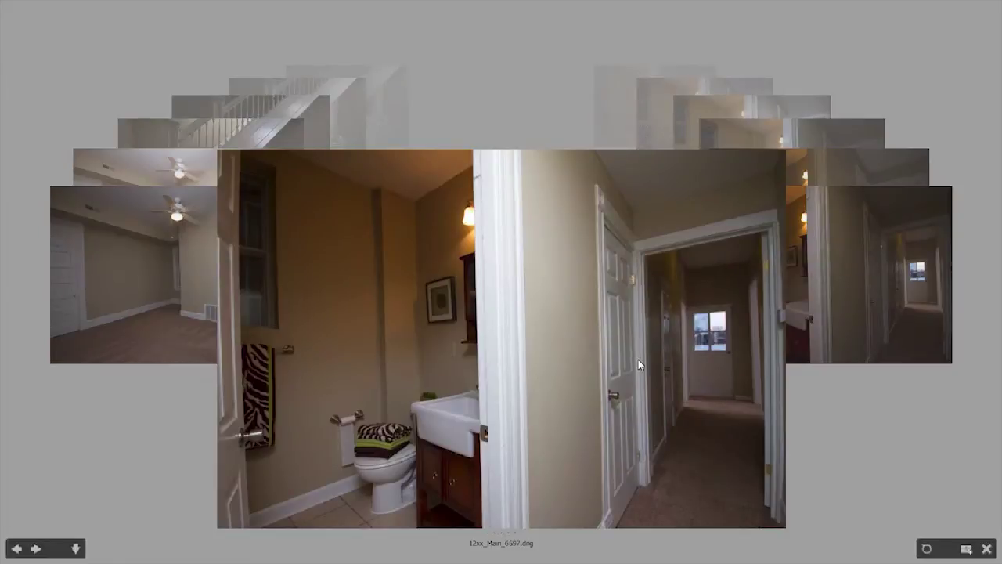
pyautogui.press('Left')
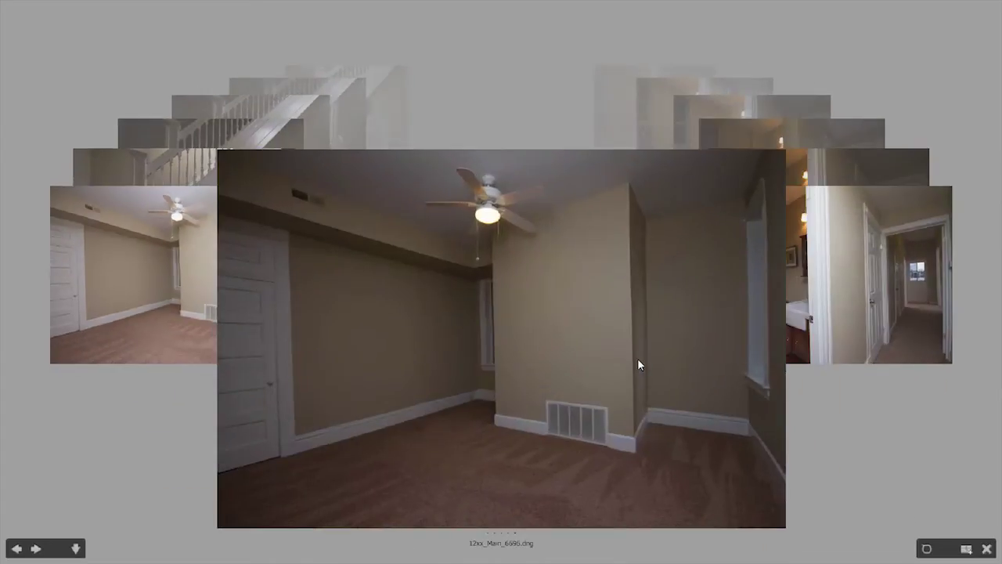
pyautogui.press('Right')
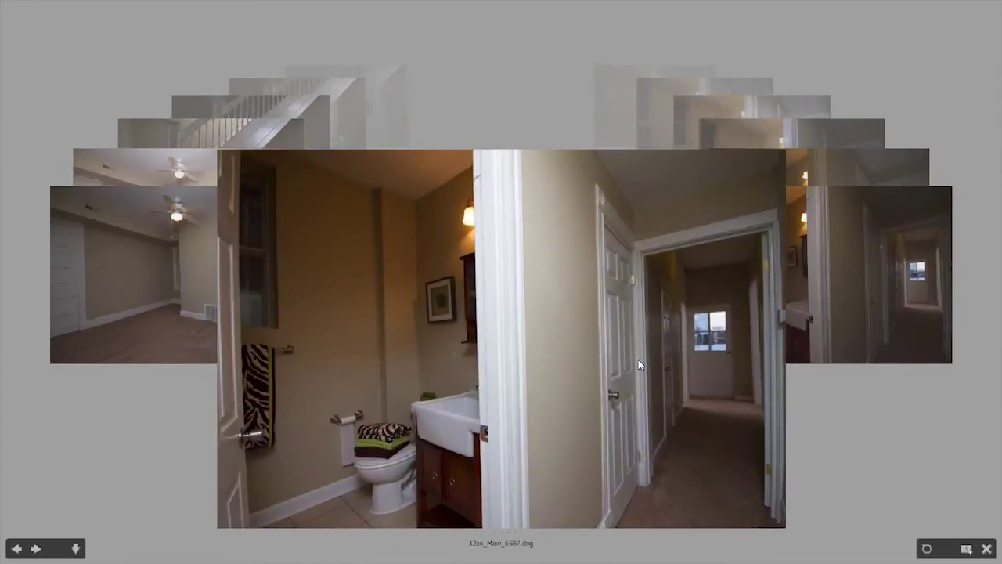
# - Compare the bathroom and hallway exposures from 12xx_Main_6697.dng through 12xx_Main_6703.dng and move on to 12xx_Main_6704.dng
pyautogui.press('Right')
pyautogui.press('Right')
pyautogui.press('Right')
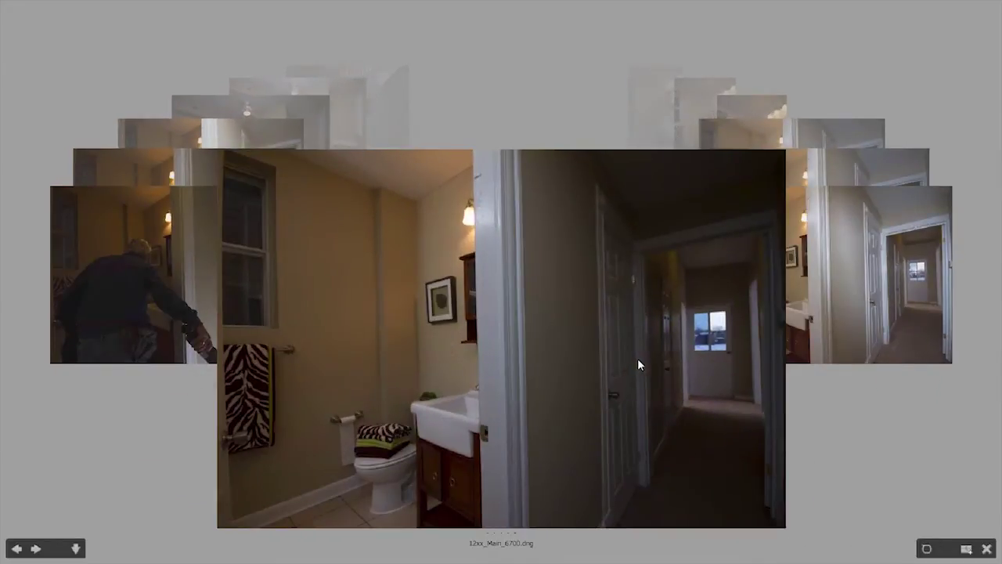
pyautogui.press('Right')
pyautogui.press('Right')
pyautogui.press('Right')
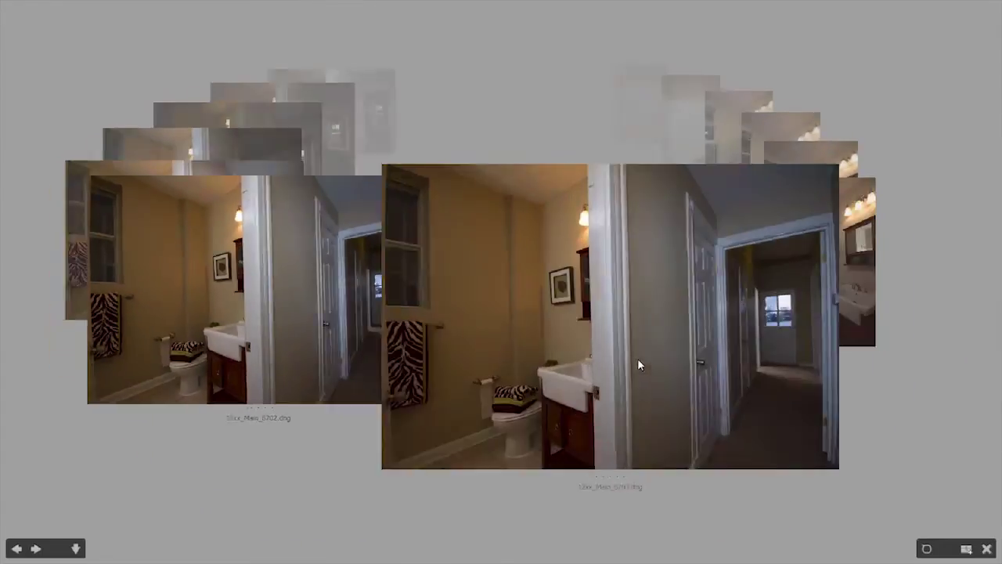
pyautogui.press('Right')
pyautogui.press('Left')
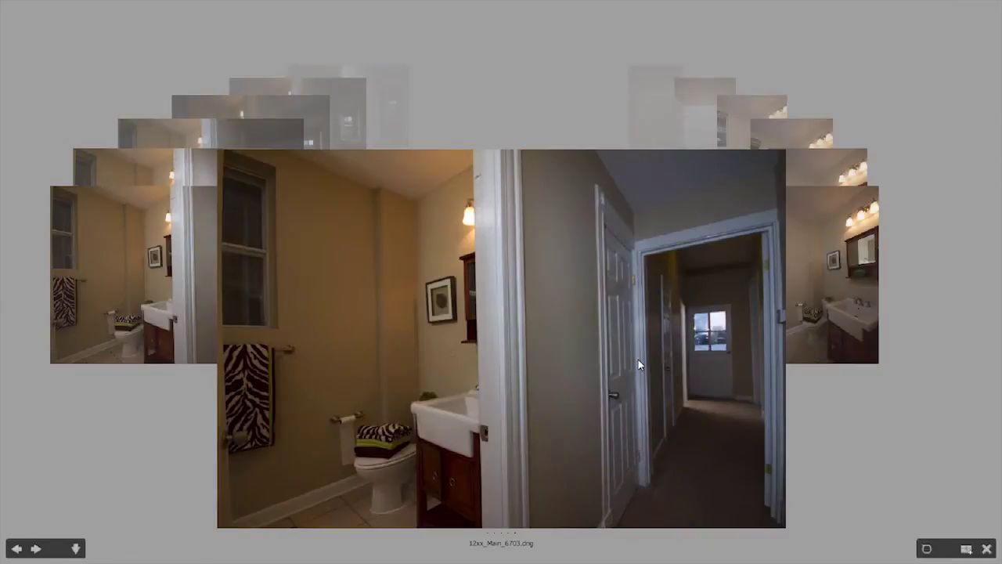
pyautogui.press('Right')
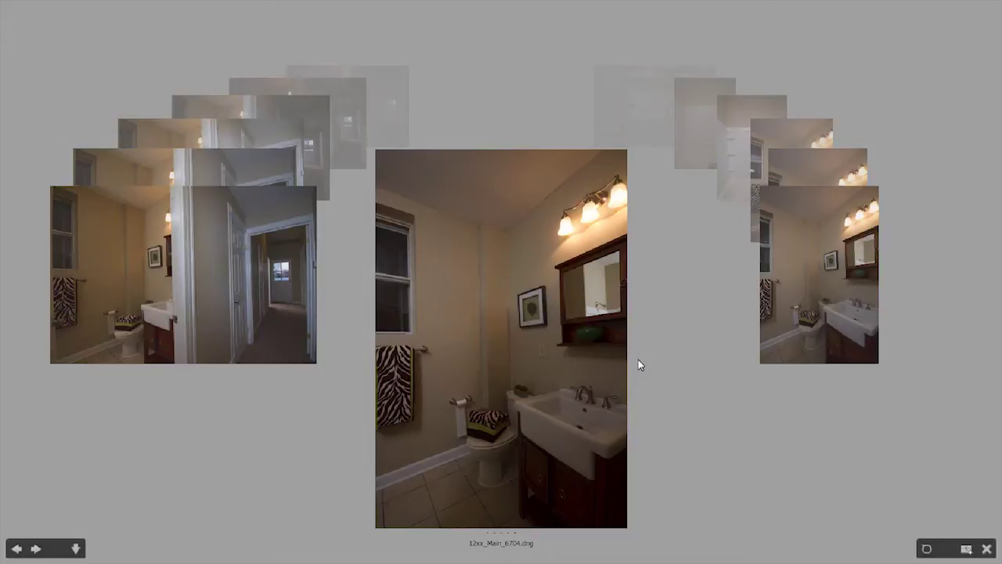
# - Exit Review Mode and filter the 20131222 folder to show only the one-star photos
pyautogui.press('Escape')
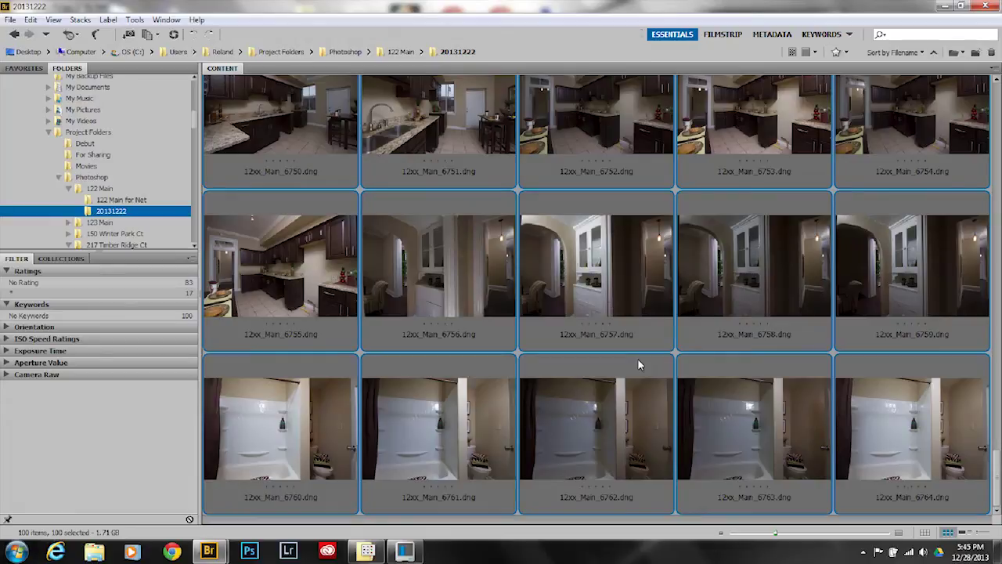
pyautogui.click(278, 307)
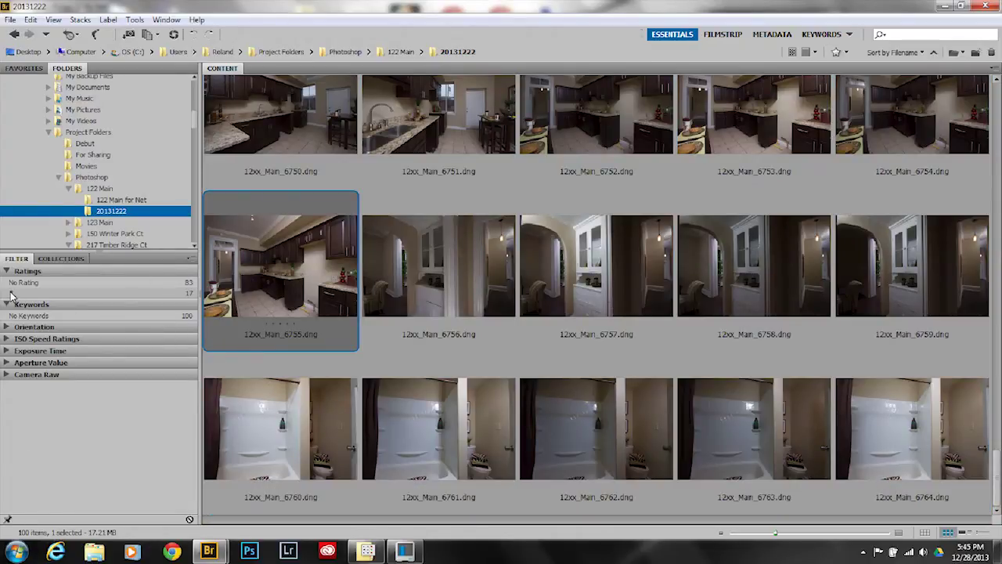
pyautogui.click(392, 357)
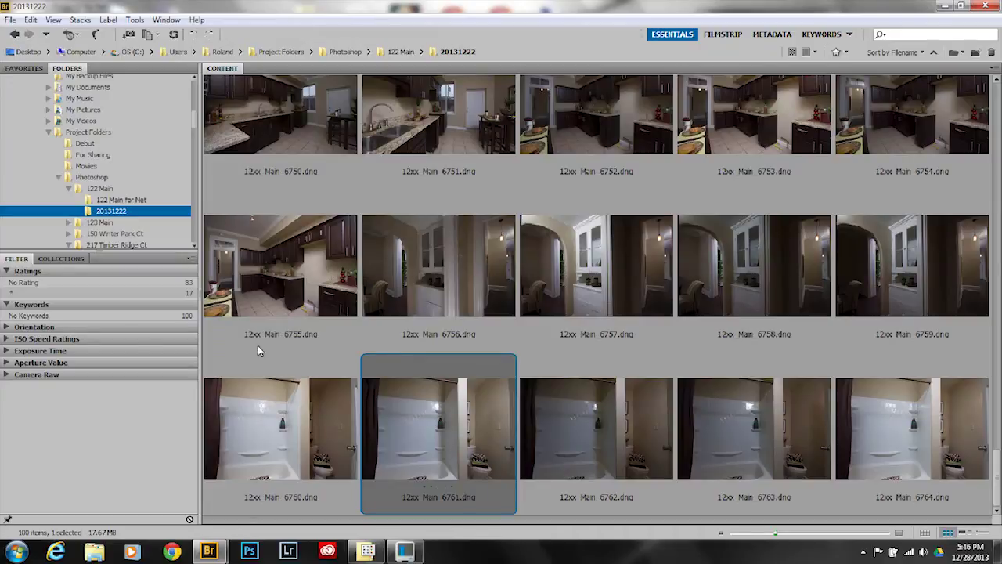
pyautogui.click(11, 293)
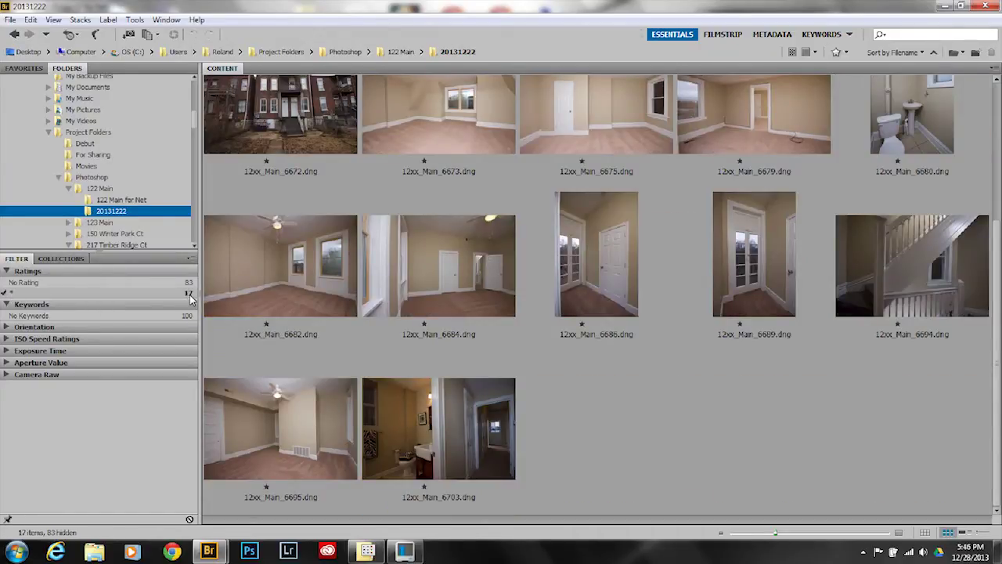
pyautogui.click(22, 284)
pyautogui.click(16, 283)
# - Look through the filtered one-star photos from the exterior shots to the last interior ones
pyautogui.scroll(3, 796, 461)
pyautogui.scroll(-3, 795, 467)
pyautogui.scroll(3, 623, 407)
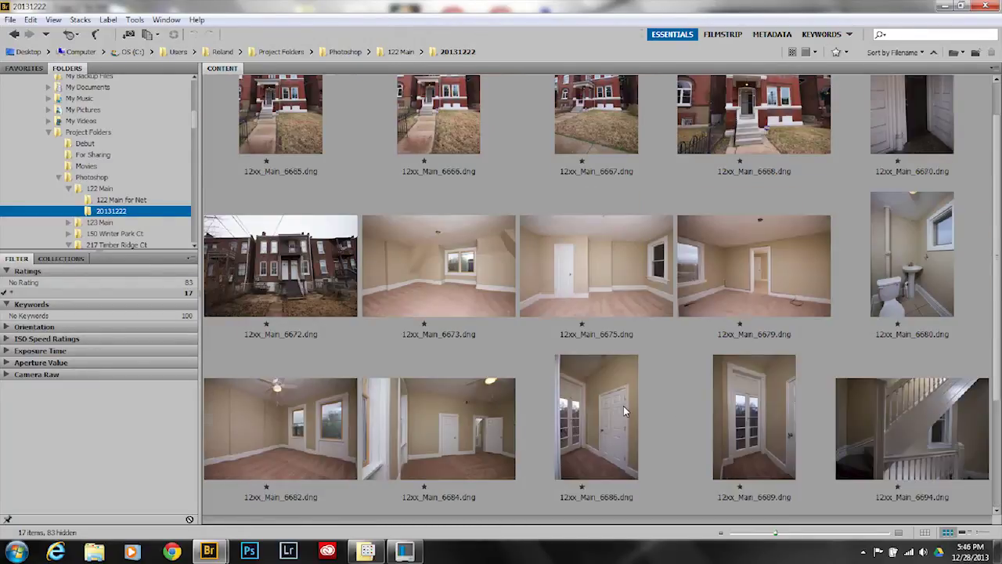
pyautogui.scroll(-3, 623, 405)
pyautogui.scroll(3, 622, 406)
pyautogui.scroll(-3, 622, 406)
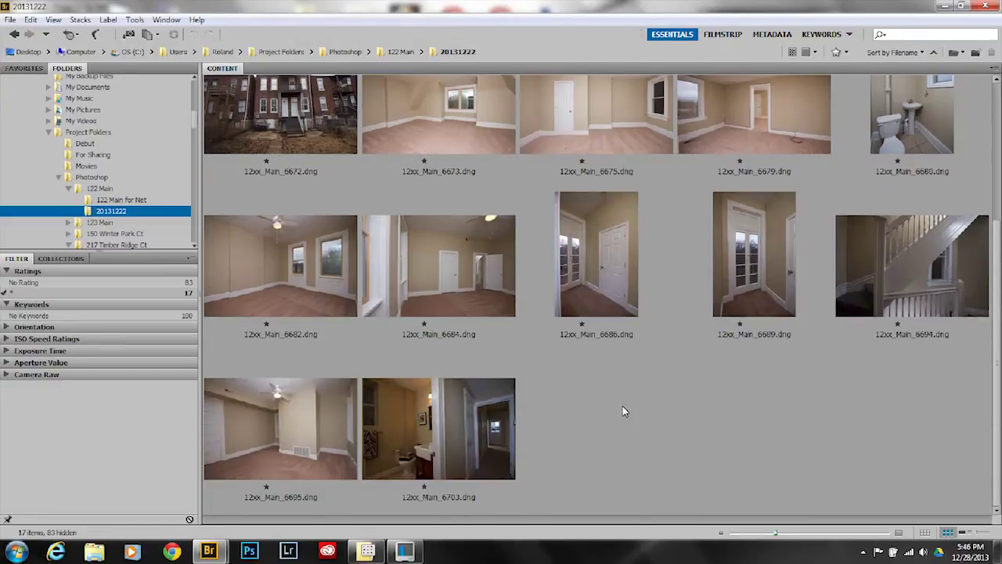
pyautogui.scroll(3, 623, 406)
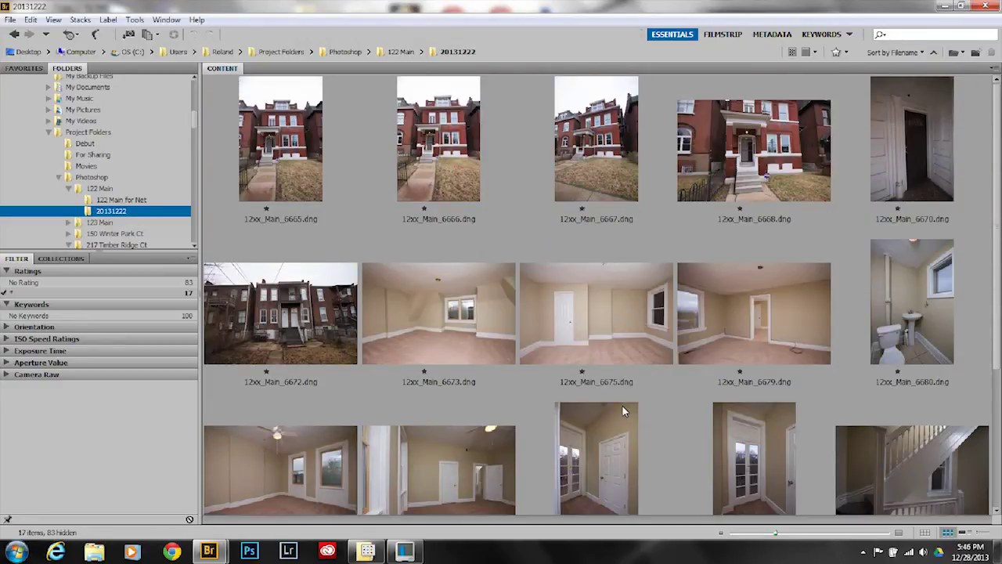
# - Open the living room photo 12xx_Main_6734.dng in Camera Raw and enable lens profile corrections
pyautogui.rightClick(448, 419)
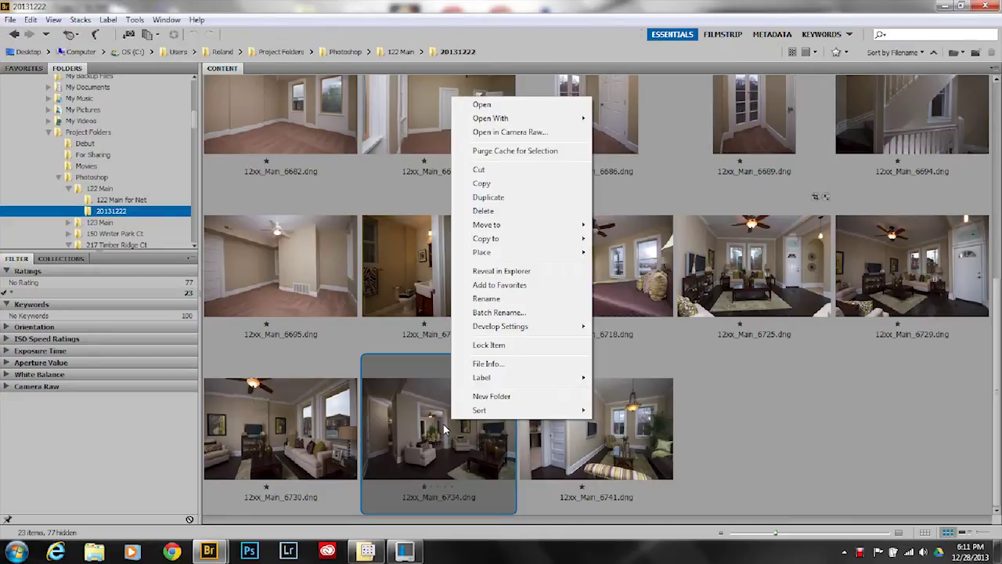
pyautogui.click(499, 136)
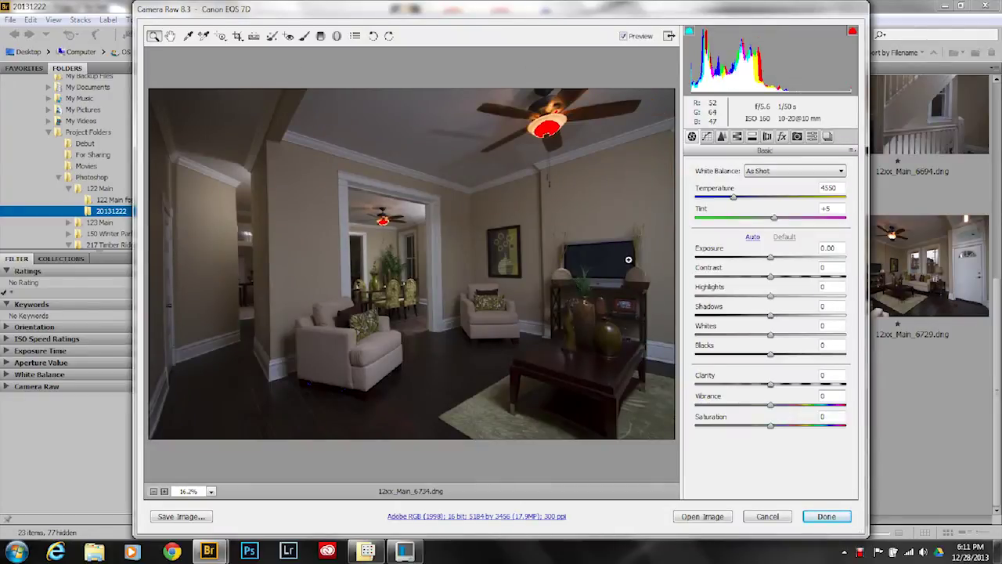
pyautogui.click(753, 170)
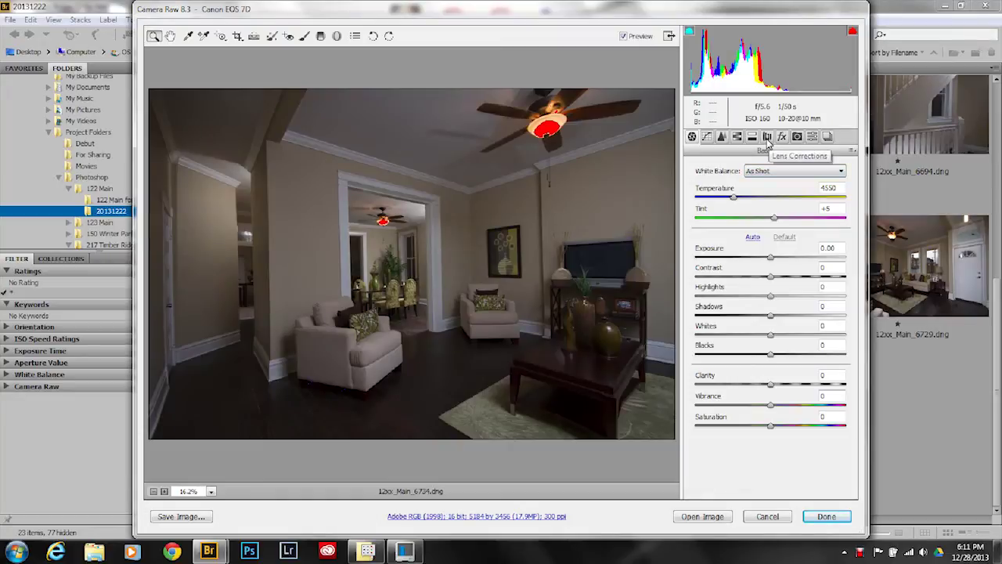
pyautogui.click(767, 137)
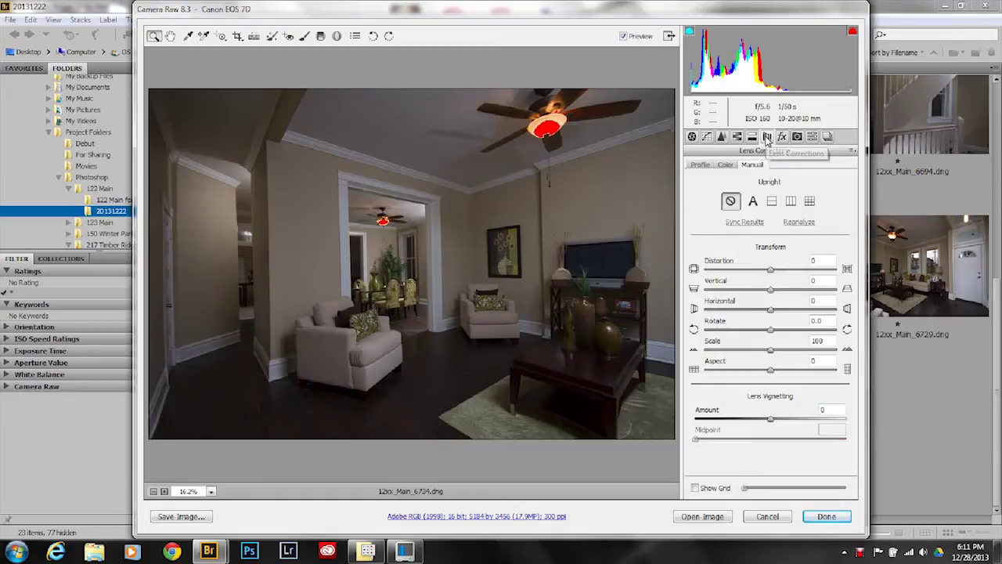
pyautogui.click(701, 166)
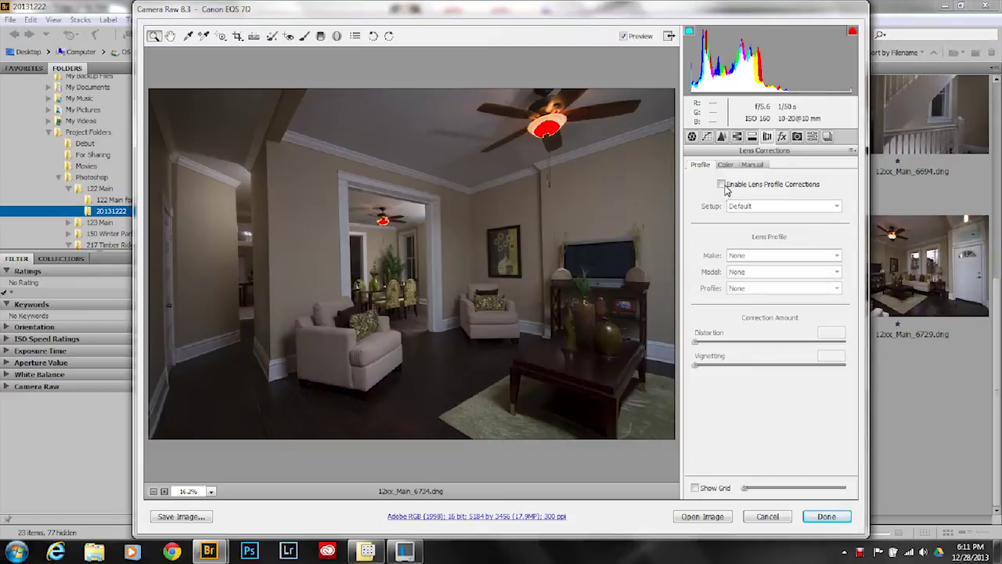
pyautogui.click(721, 185)
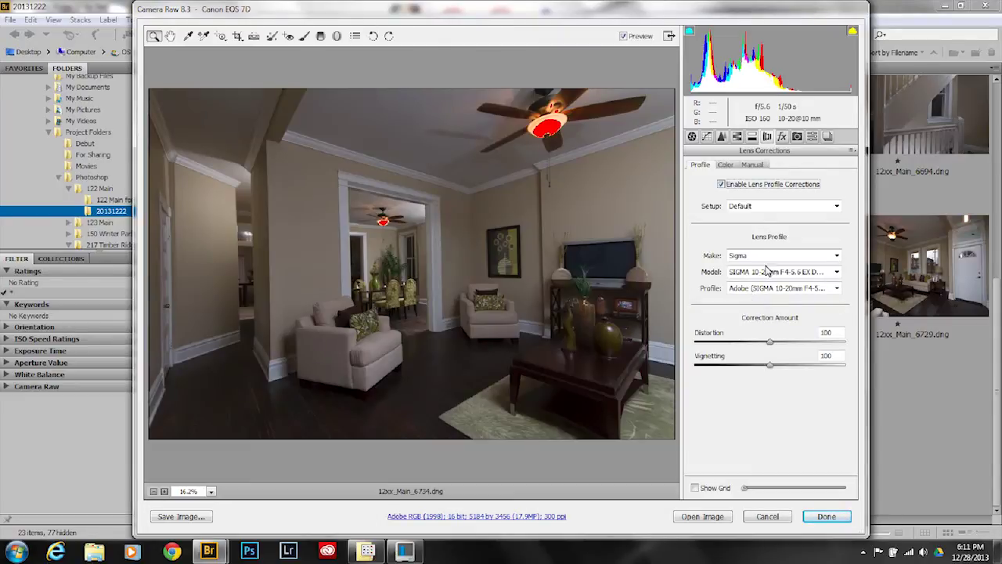
# - Remove chromatic aberration from the living room photo and apply the automatic Upright perspective correction
pyautogui.click(724, 166)
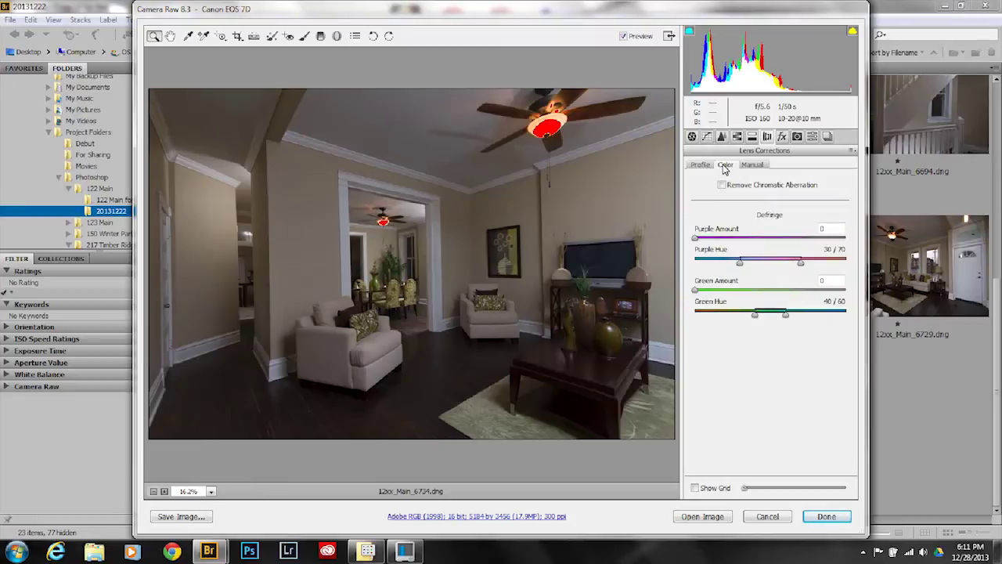
pyautogui.click(721, 186)
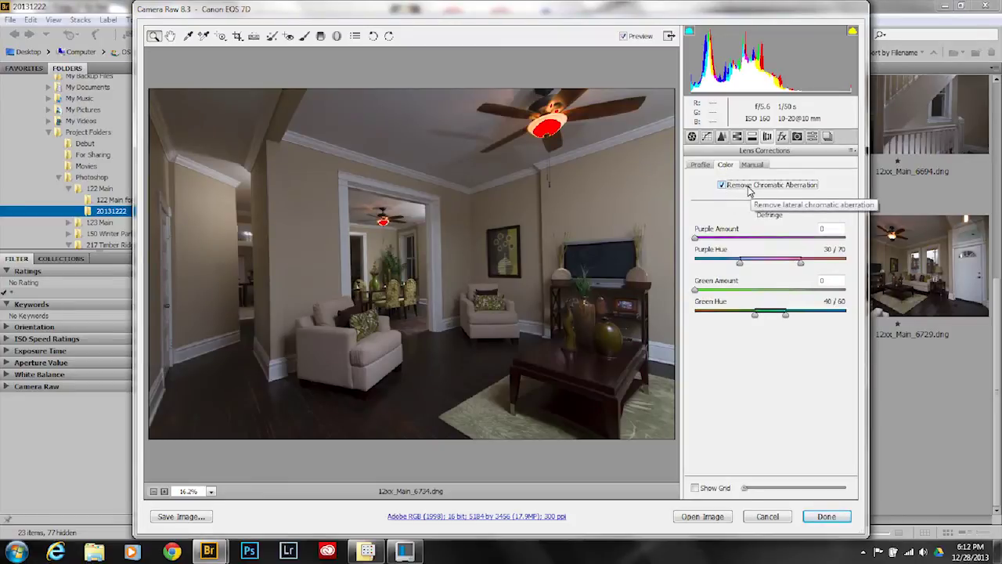
pyautogui.click(752, 165)
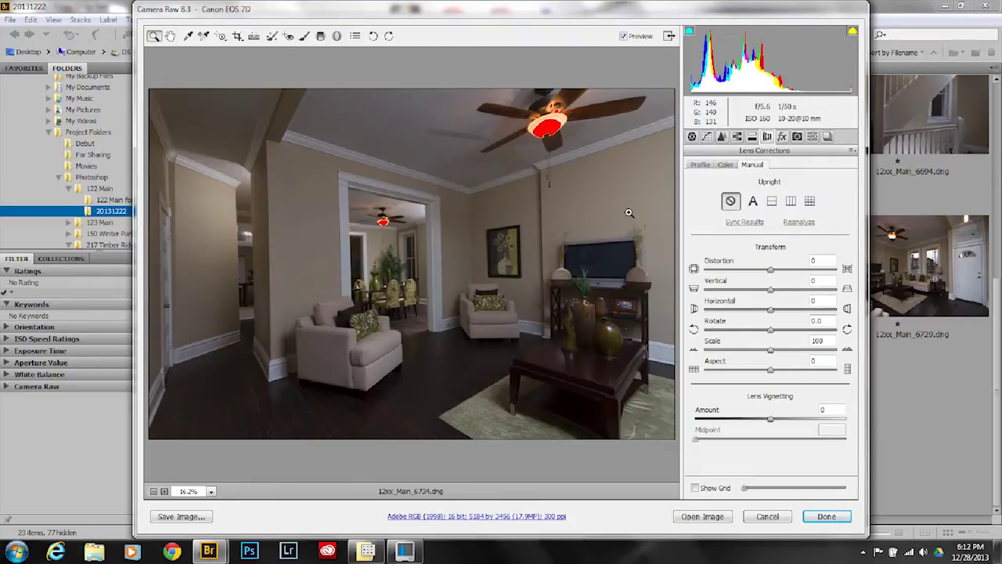
pyautogui.click(753, 203)
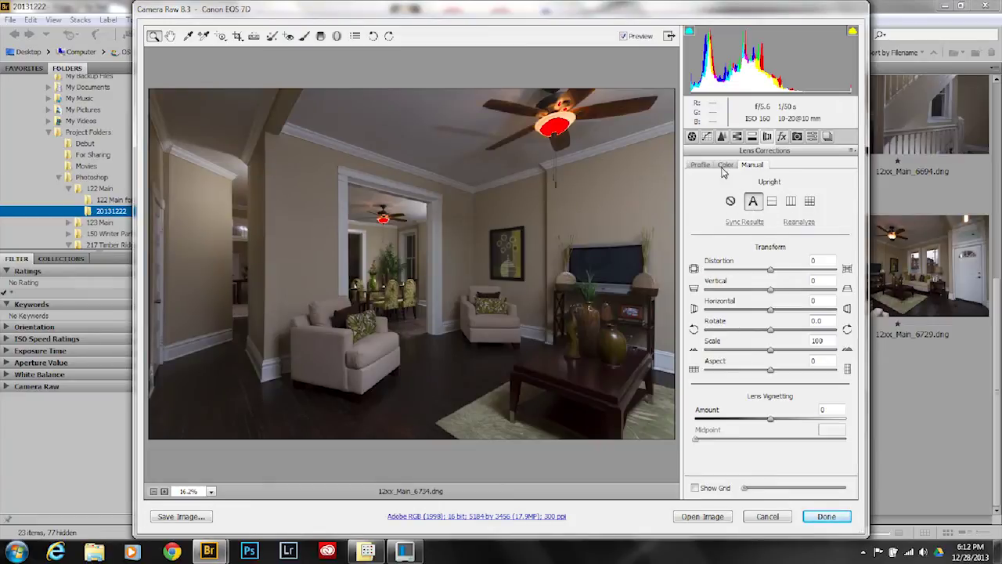
# - Set both Vibrance and Clarity of the living room photo to +10 in the basic adjustments
pyautogui.click(692, 138)
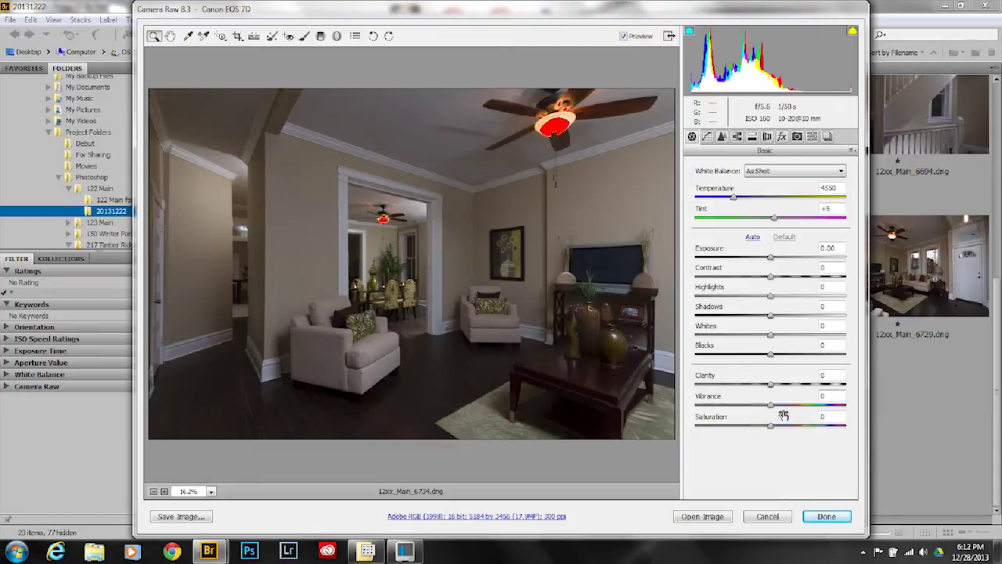
pyautogui.moveTo(771, 410); pyautogui.dragTo(779, 410)
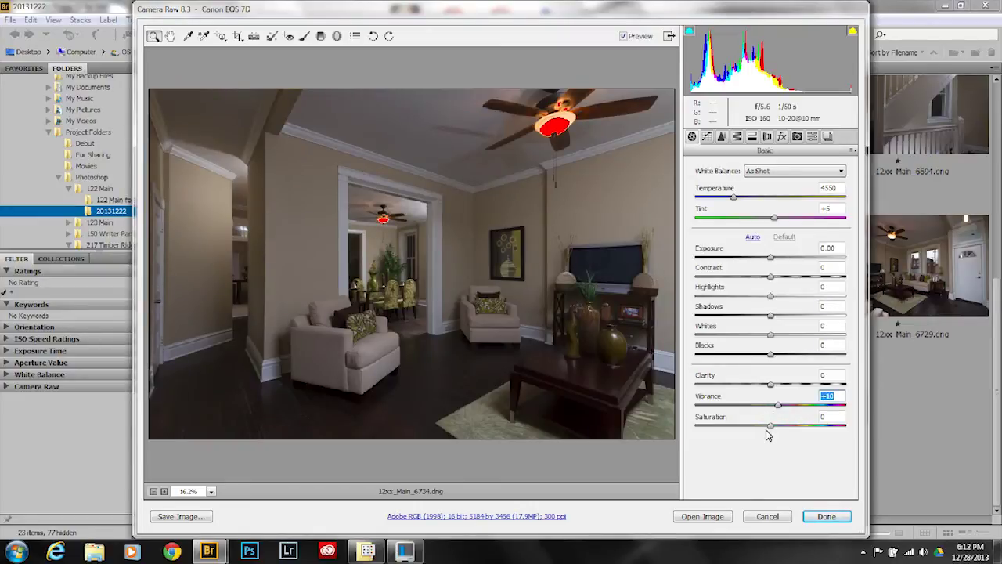
pyautogui.moveTo(771, 384); pyautogui.dragTo(777, 389)
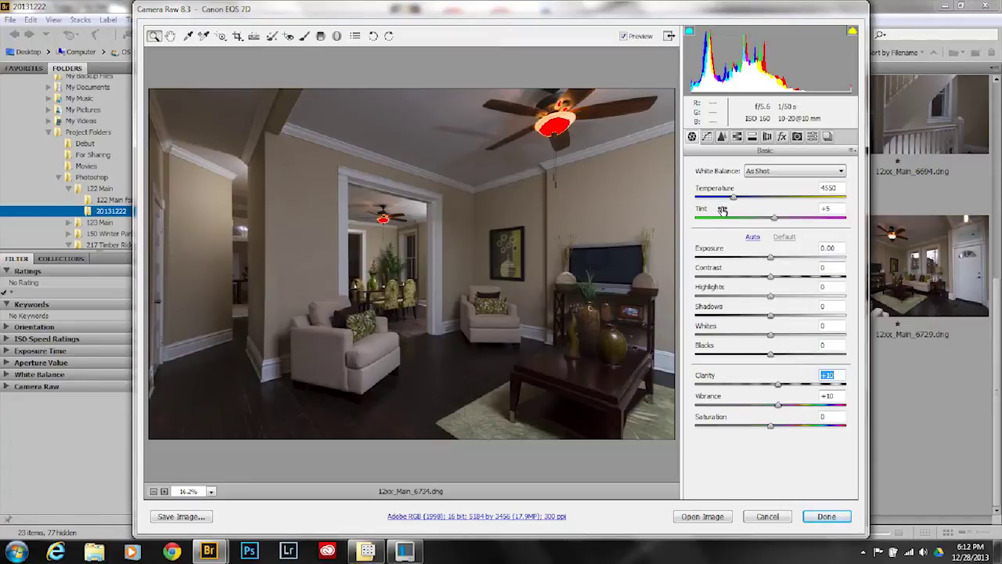
# - Save all current Camera Raw settings as an .xmp settings file named RE Photo
pyautogui.click(852, 151)
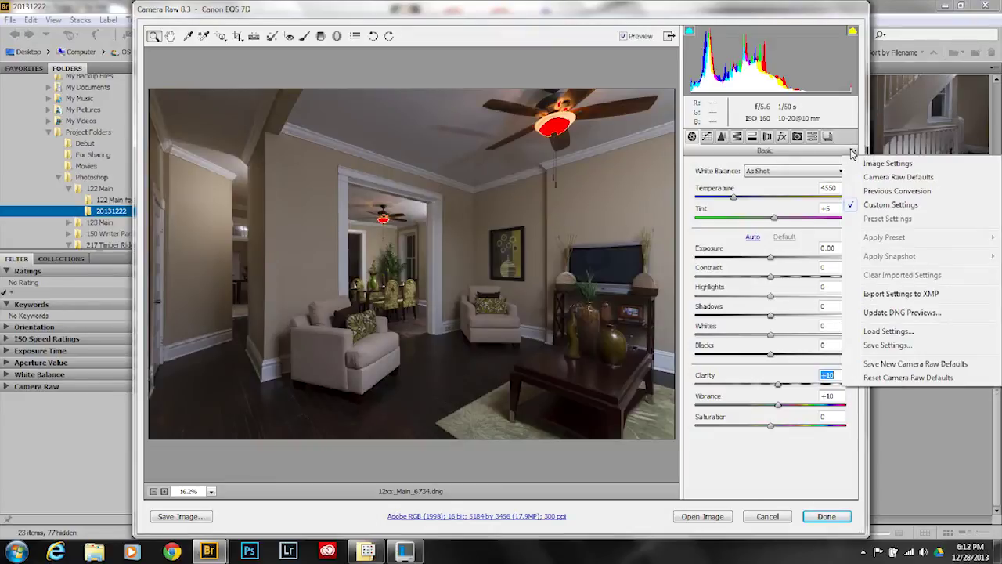
pyautogui.click(883, 345)
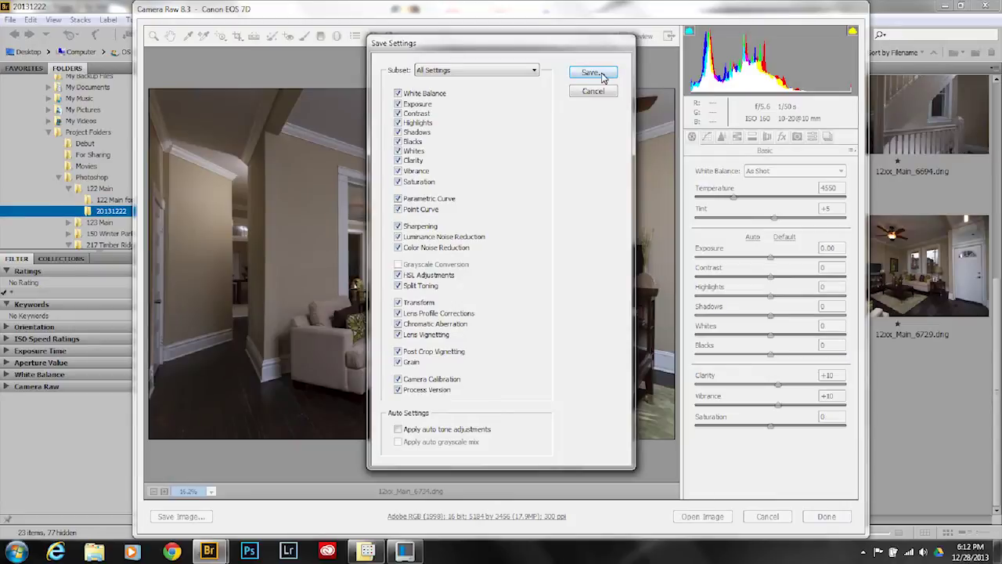
pyautogui.click(592, 72)
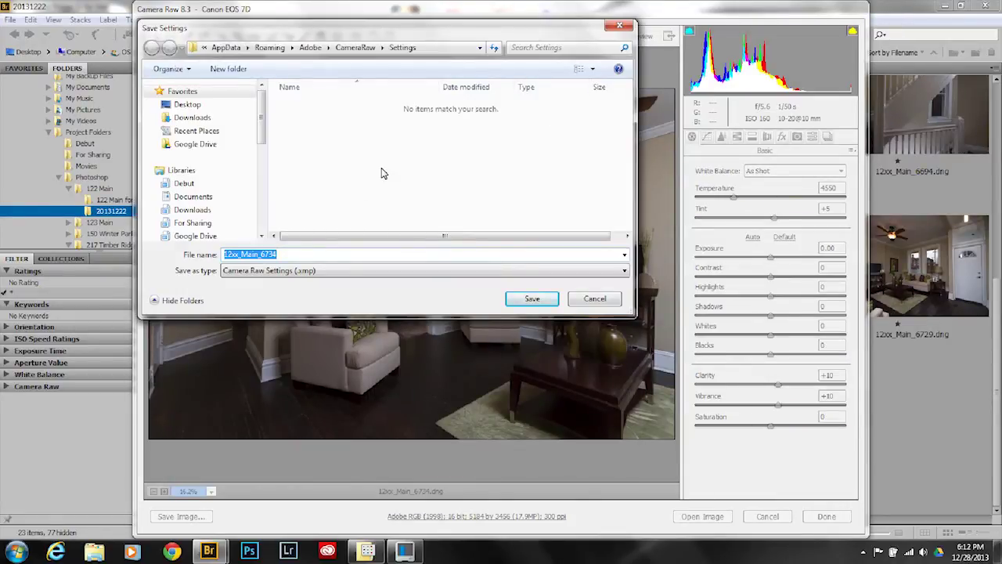
pyautogui.write('RE P')
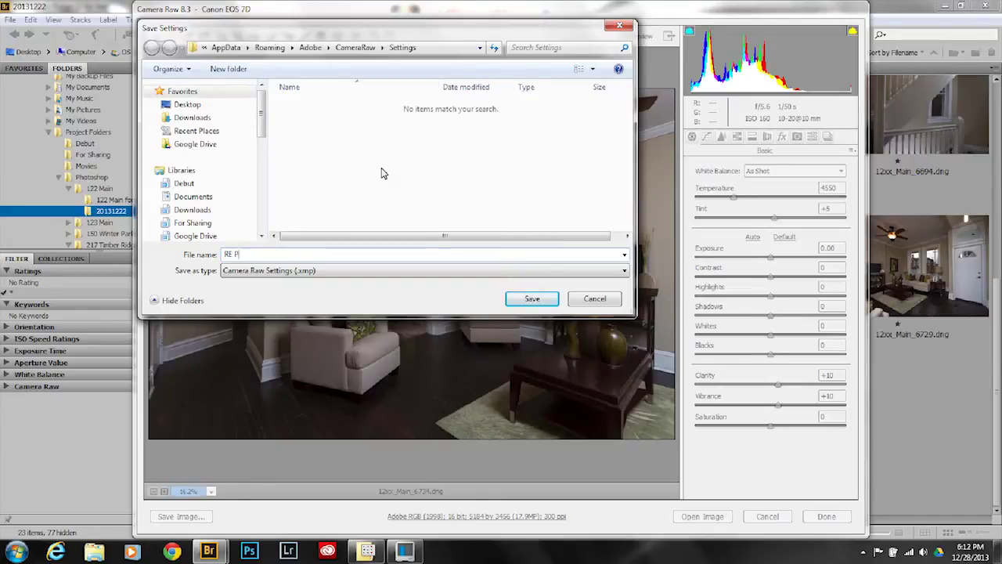
pyautogui.write('hoto')
pyautogui.click(531, 299)
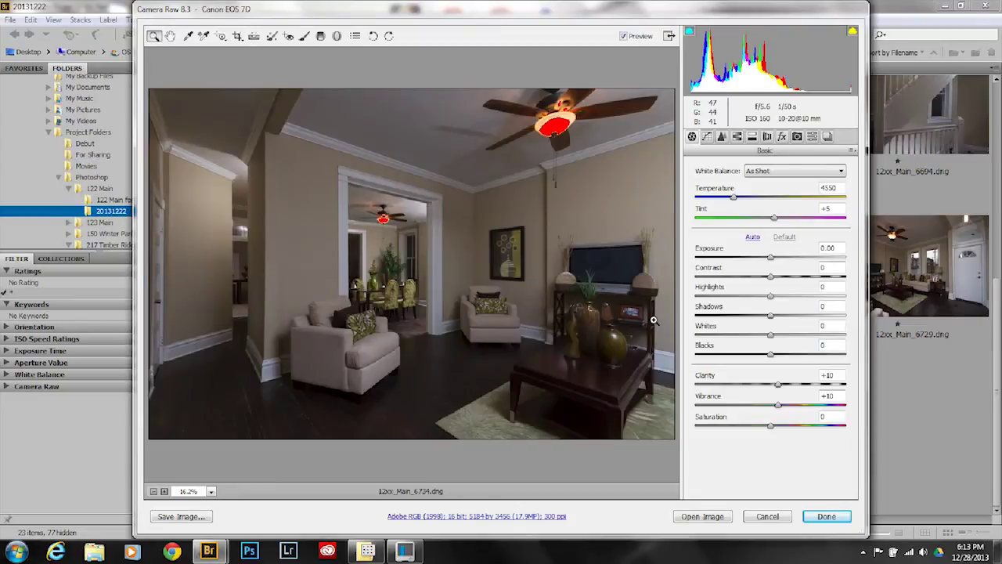
# - Apply automatic tone adjustments to the living room photo and lower Exposure to +1.10
pyautogui.click(752, 238)
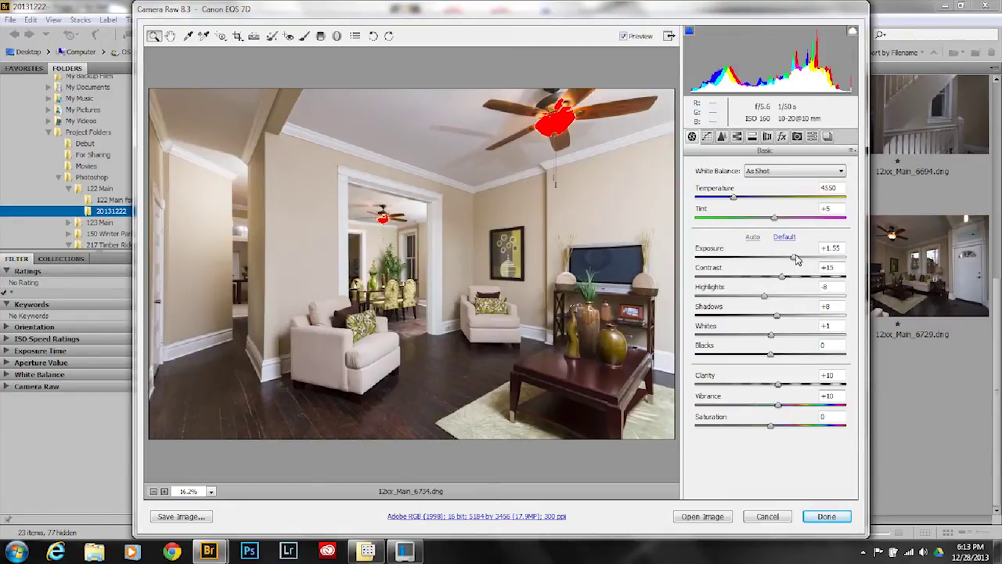
pyautogui.moveTo(793, 260); pyautogui.dragTo(787, 261)
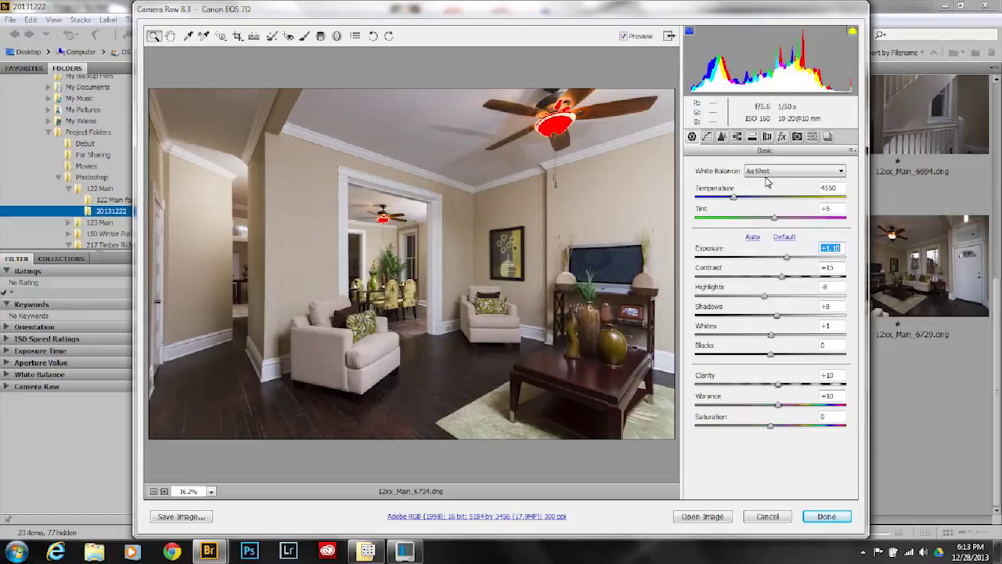
# - Set the living room photo's white balance to Auto, adjust Temperature to 4500, and open the image in Photoshop
pyautogui.click(841, 172)
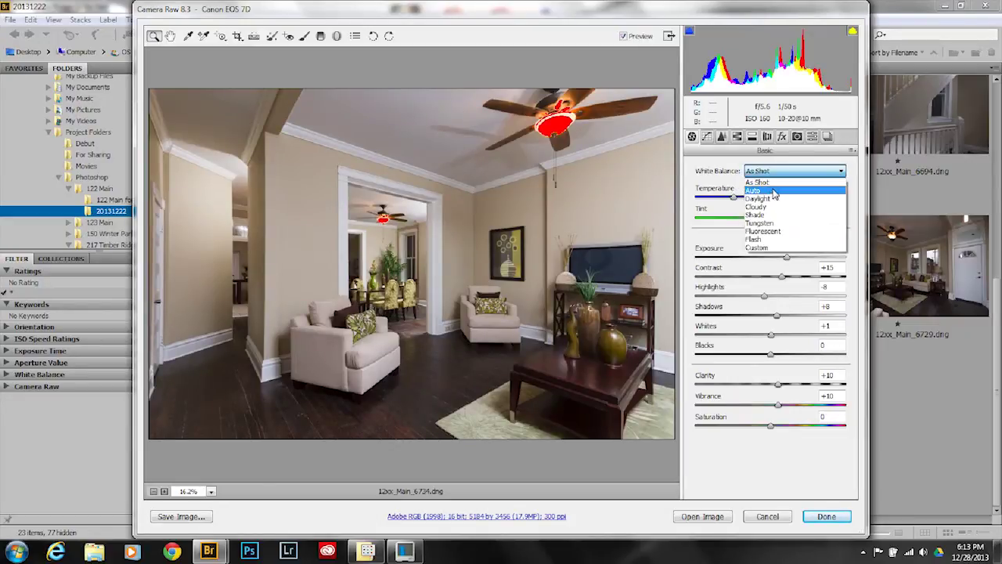
pyautogui.click(772, 186)
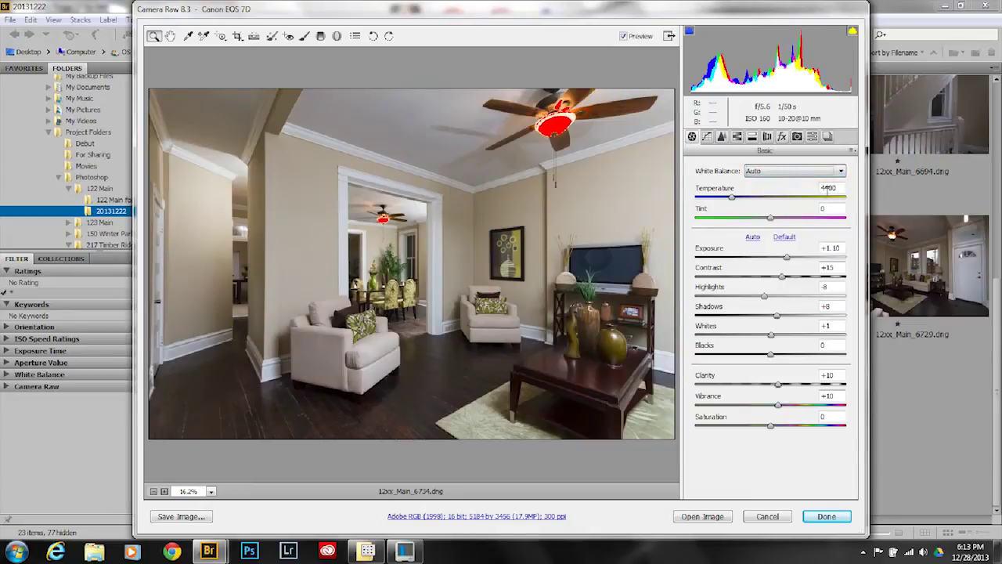
pyautogui.click(734, 197)
pyautogui.moveTo(731, 198); pyautogui.dragTo(733, 199)
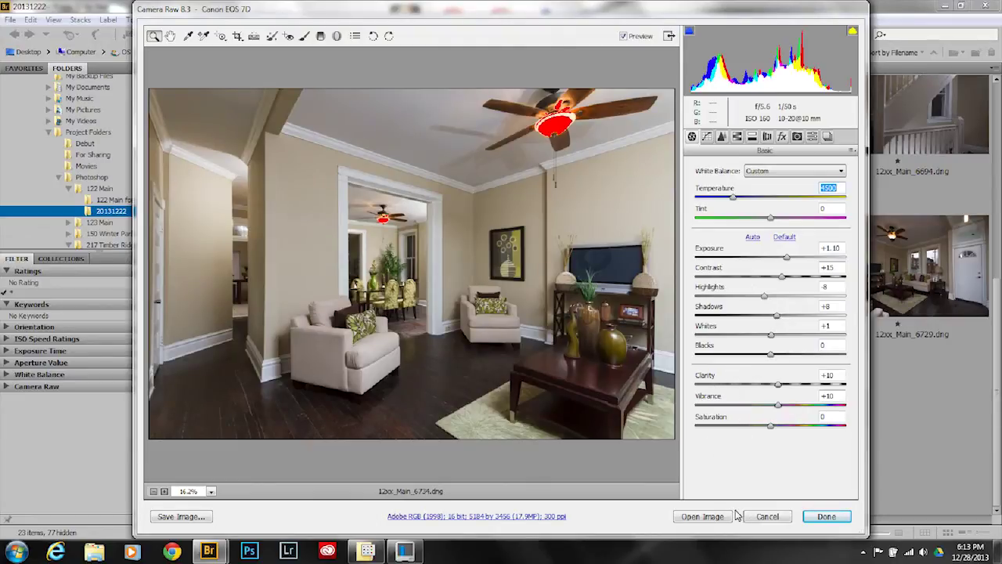
pyautogui.click(692, 518)
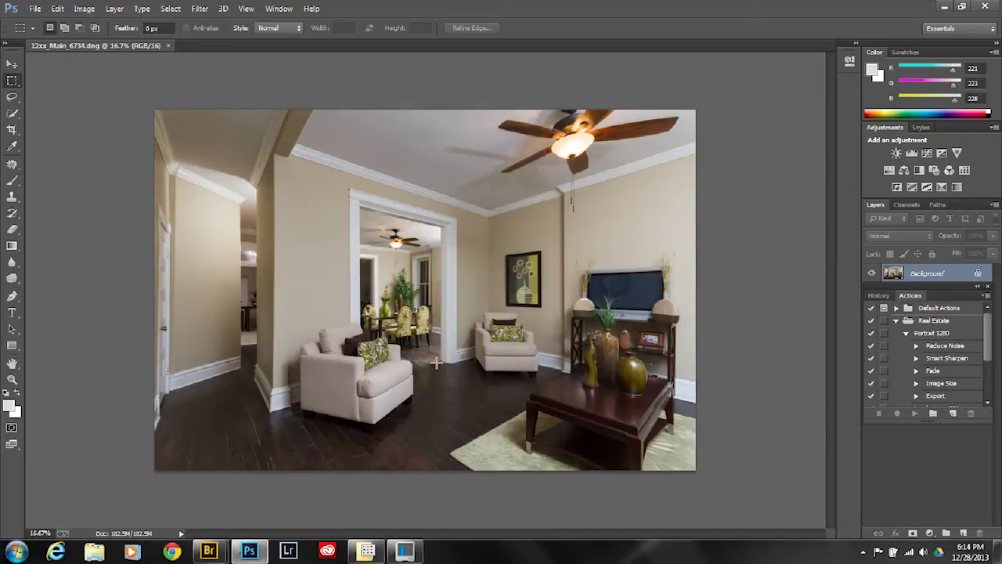
# - Apply a Shadows/Highlights adjustment to the living room photo with Shadows at 3% and Highlights at 4%
pyautogui.click(93, 11)
pyautogui.moveTo(117, 40)
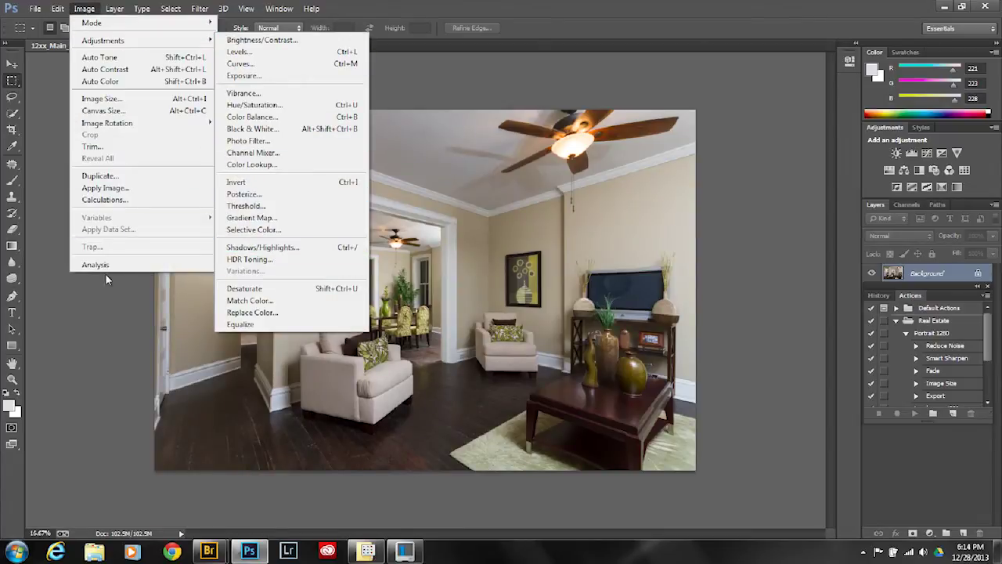
pyautogui.click(96, 295)
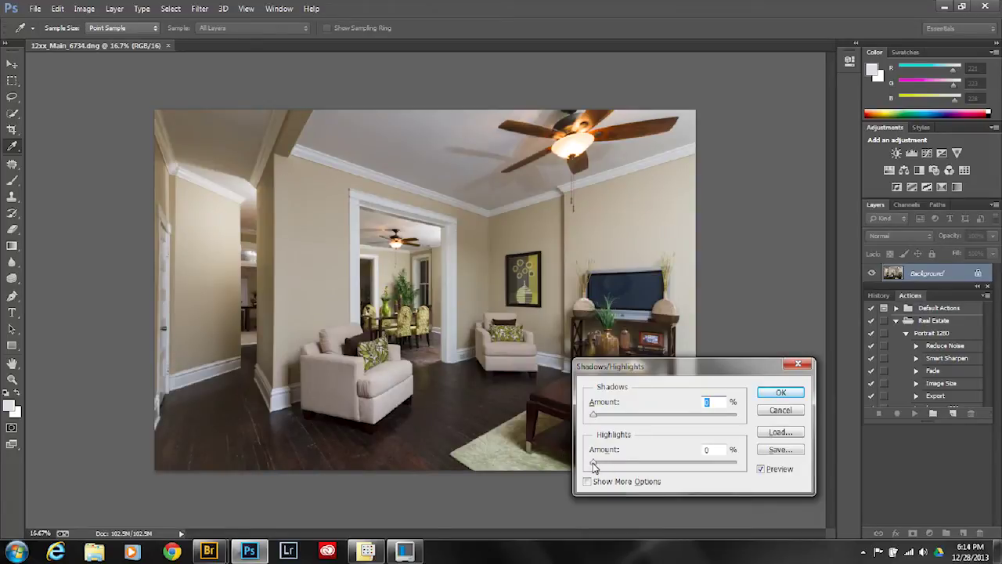
pyautogui.moveTo(592, 463)
pyautogui.mouseDown()
pyautogui.moveTo(629, 467)
pyautogui.moveTo(588, 472)
pyautogui.moveTo(597, 471)
pyautogui.mouseUp()
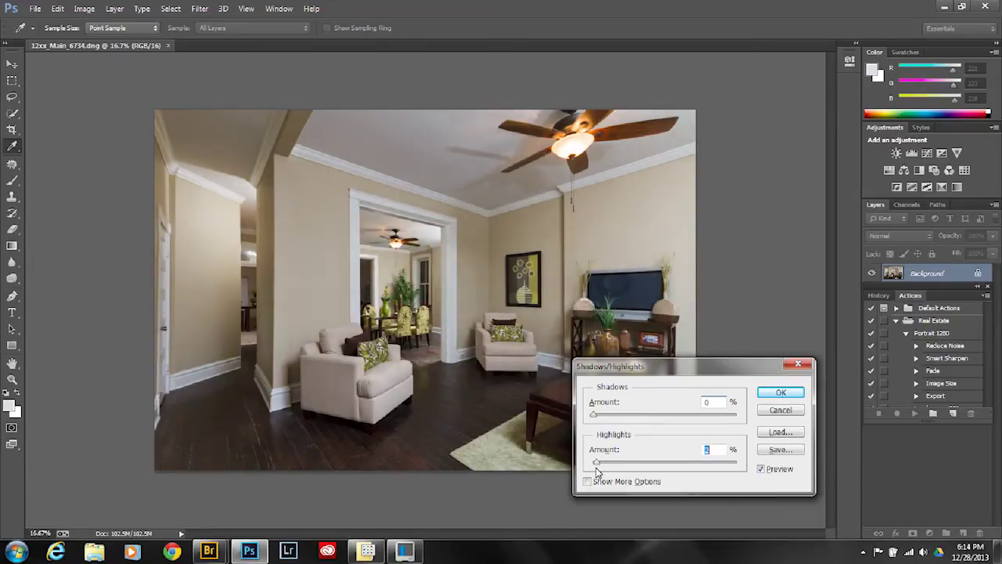
pyautogui.click(593, 417)
pyautogui.moveTo(594, 419)
pyautogui.mouseDown()
pyautogui.moveTo(632, 416)
pyautogui.moveTo(578, 418)
pyautogui.mouseUp()
pyautogui.moveTo(645, 421); pyautogui.dragTo(595, 416)
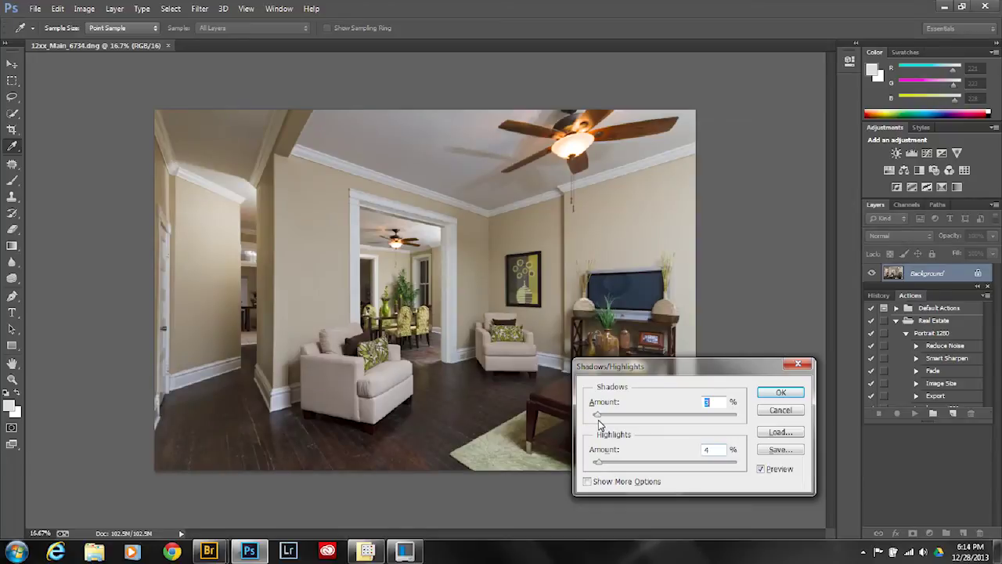
pyautogui.click(775, 393)
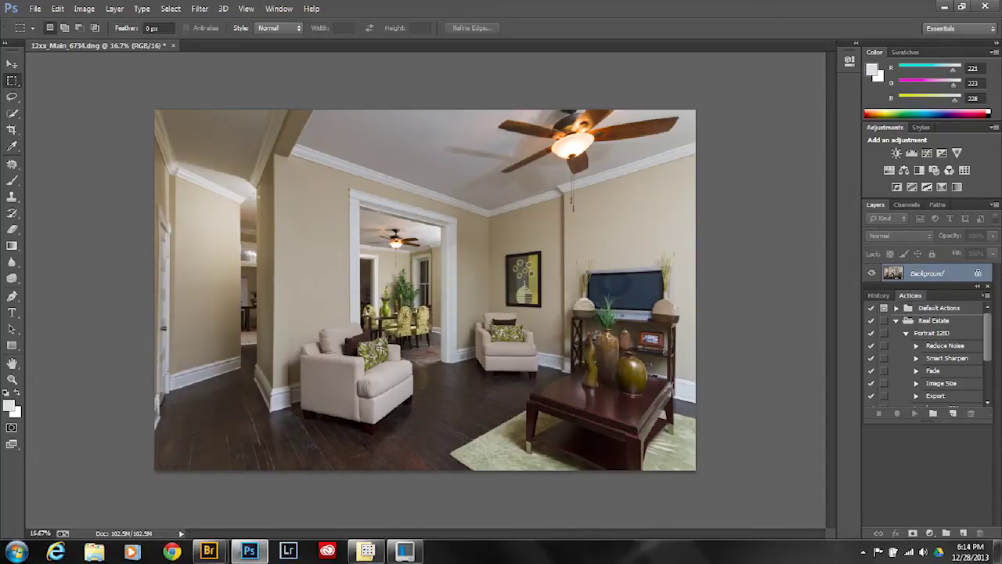
# - Lighten the dark areas of the photo with the Dodge tool at 12% exposure, using the Shadows and Midtones ranges
pyautogui.moveTo(11, 281); pyautogui.dragTo(61, 281)
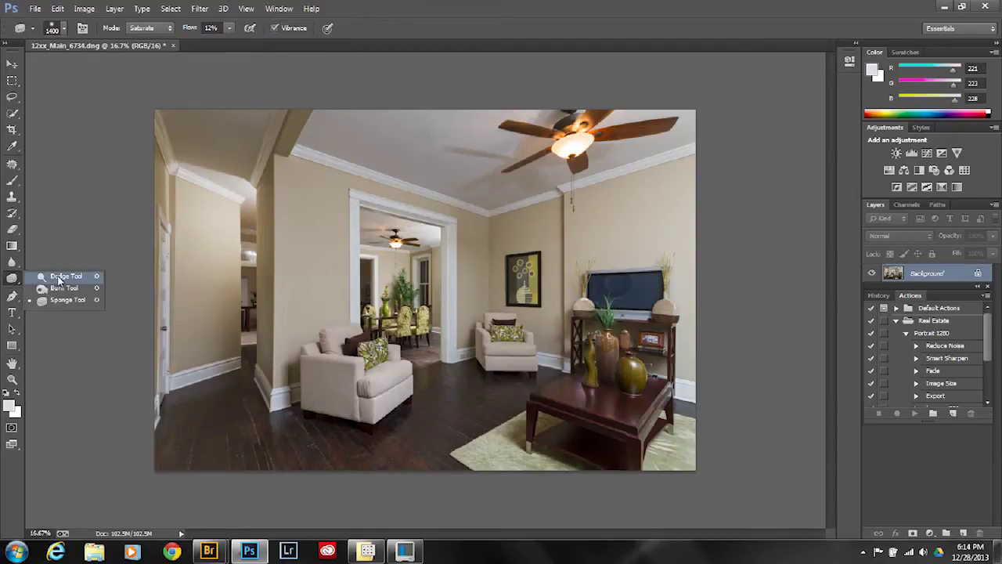
pyautogui.click(59, 277)
pyautogui.click(171, 29)
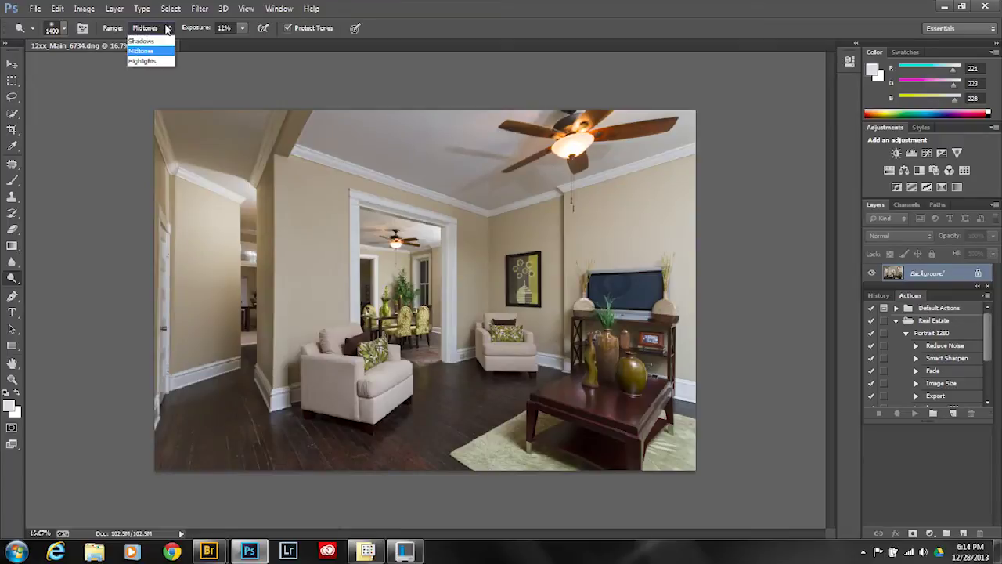
pyautogui.click(153, 44)
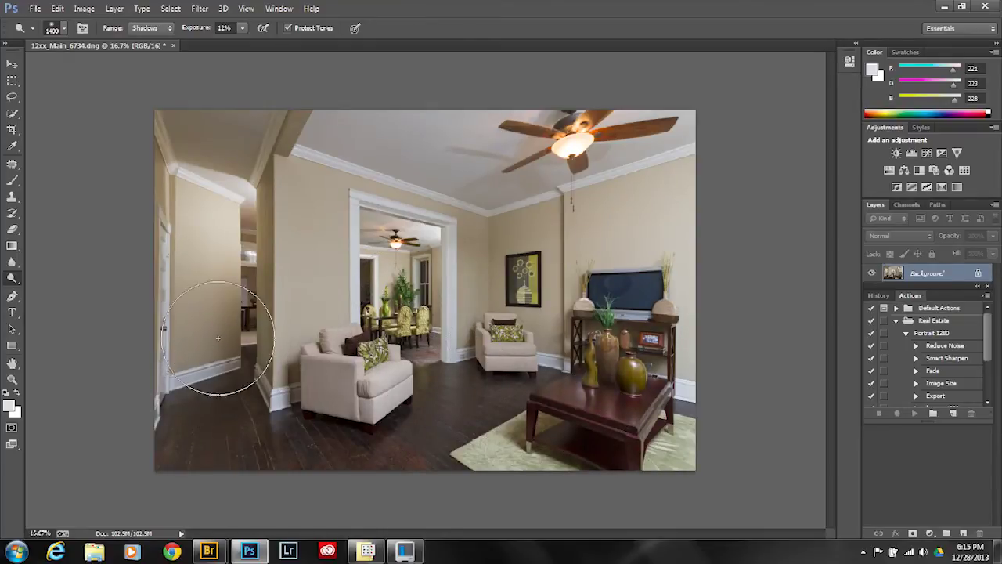
pyautogui.click(151, 27)
pyautogui.click(151, 51)
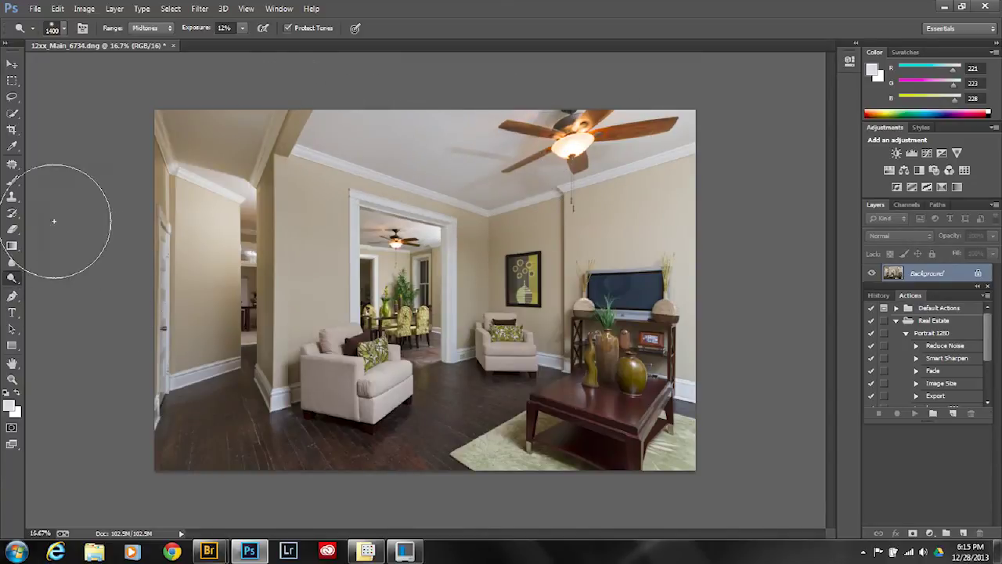
# - Saturate the colours of the plants, dining chairs, coffee table and rug with the Sponge tool at 12% flow
pyautogui.click(11, 278)
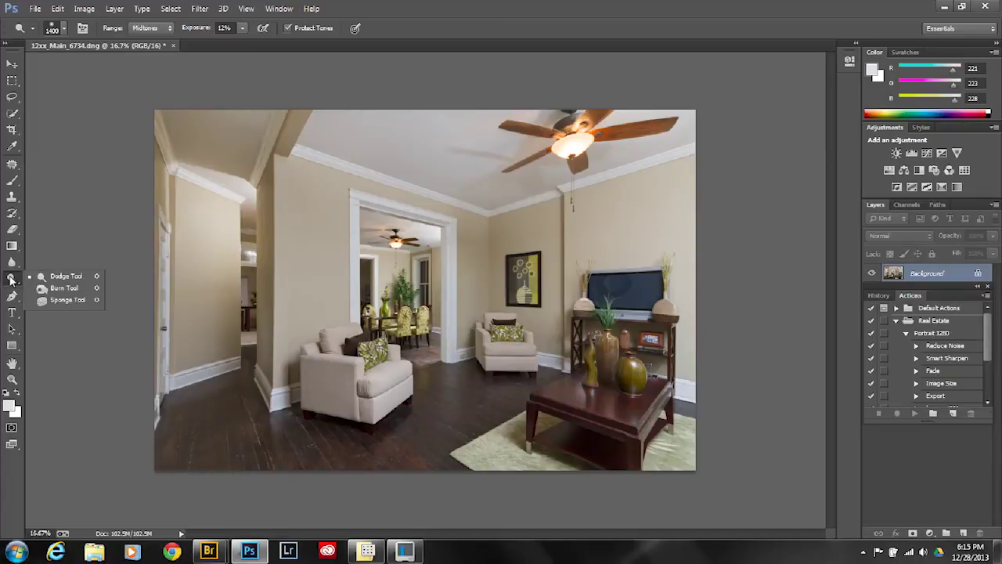
pyautogui.click(63, 300)
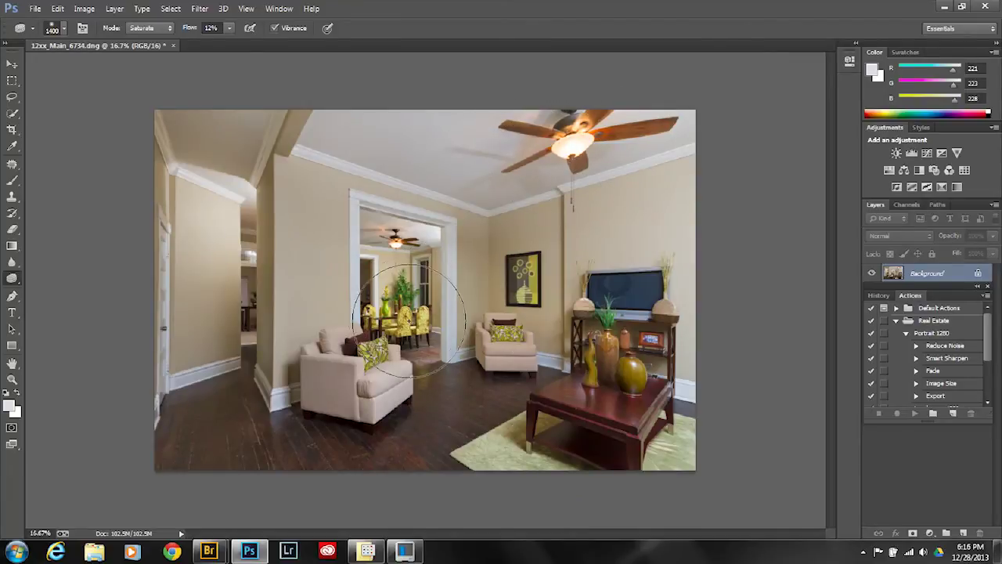
pyautogui.click(10, 66)
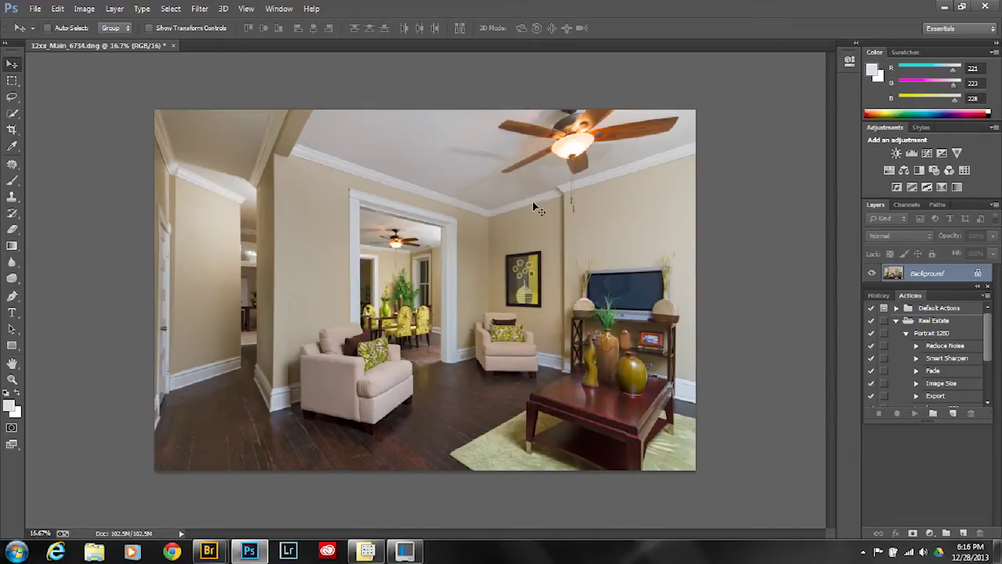
# - Apply the Reduce Noise filter with the Deke settings: Strength 10, Preserve Details 20%, Reduce Color Noise 30%, Sharpen Details 10%
pyautogui.click(200, 9)
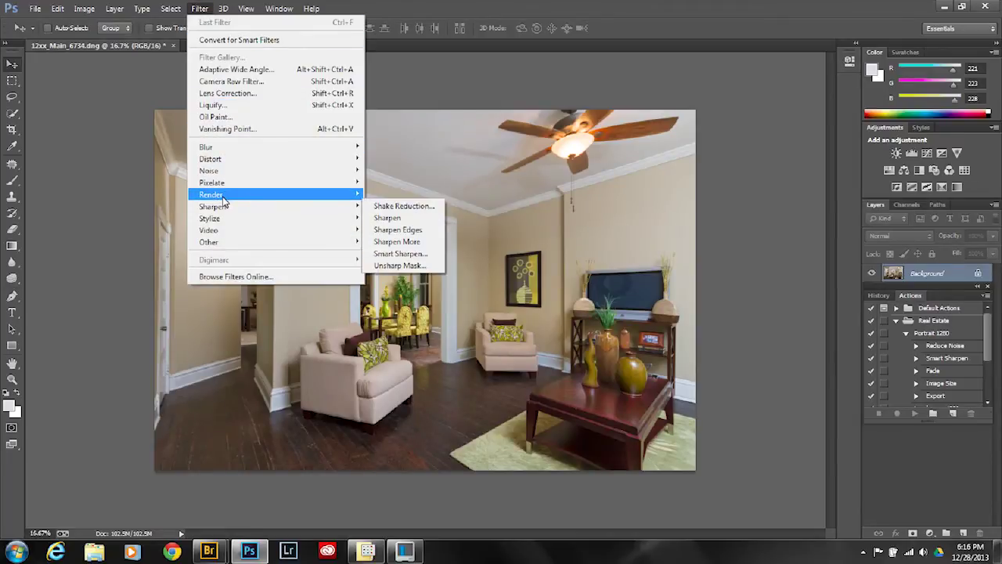
pyautogui.moveTo(231, 171)
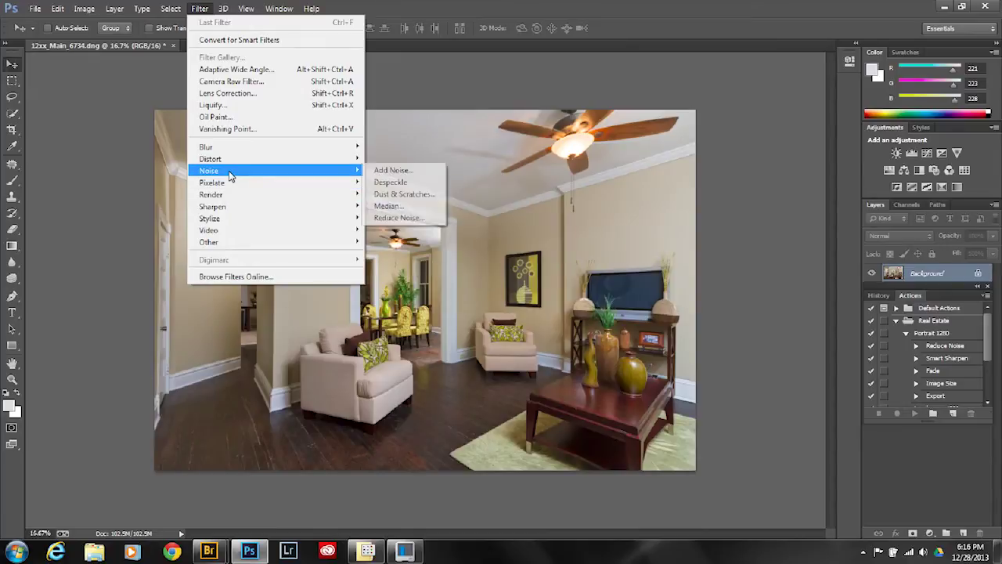
pyautogui.click(397, 218)
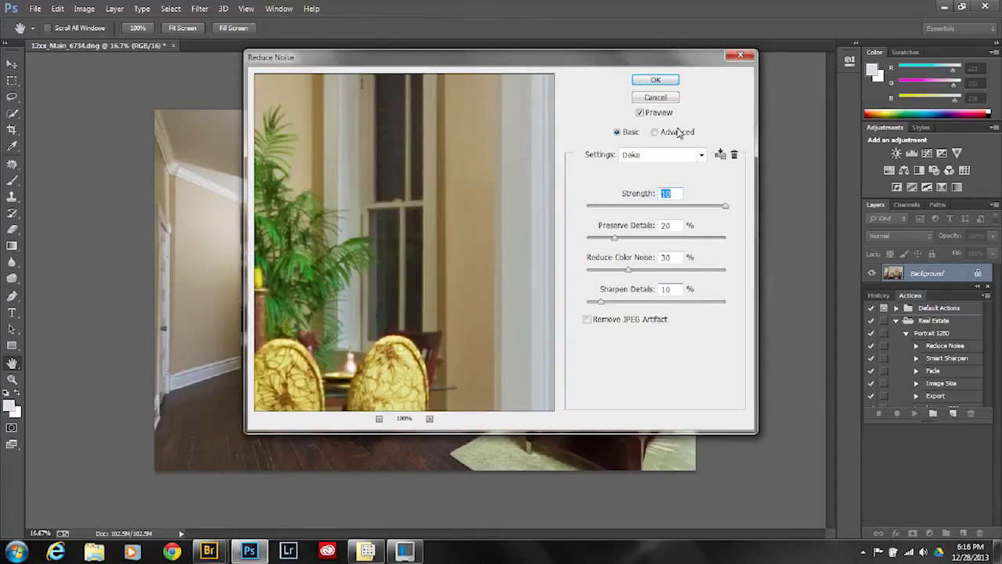
pyautogui.click(656, 81)
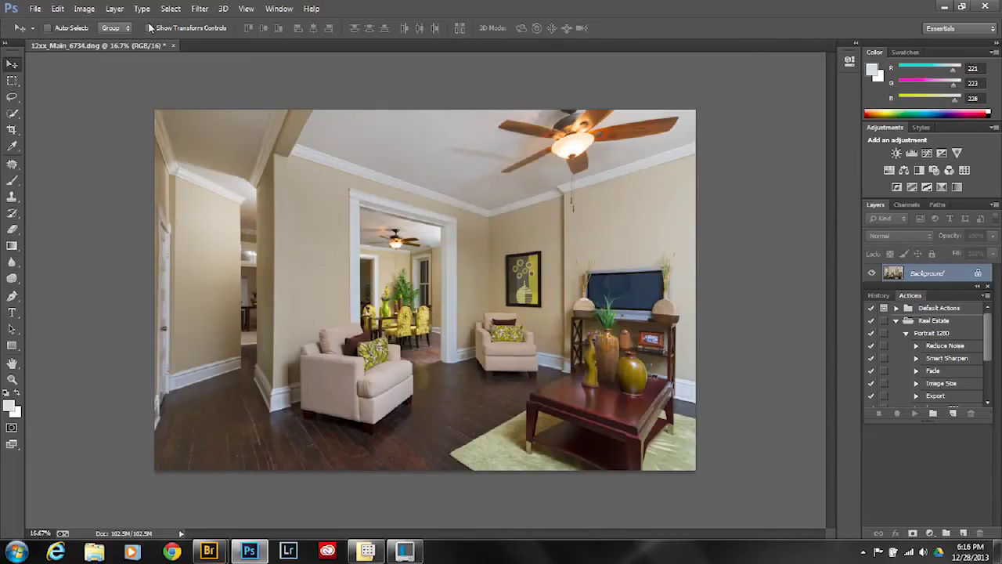
# - Apply Smart Sharpen with Amount 100%, Radius 1.0 px, Reduce Noise 0% and Lens Blur removal
pyautogui.click(197, 8)
pyautogui.moveTo(171, 9)
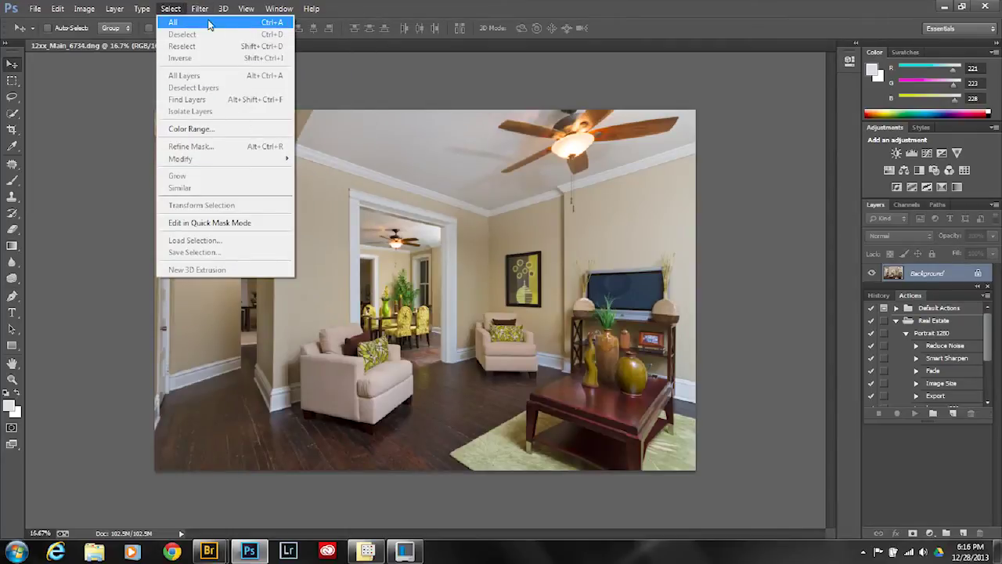
pyautogui.moveTo(239, 215)
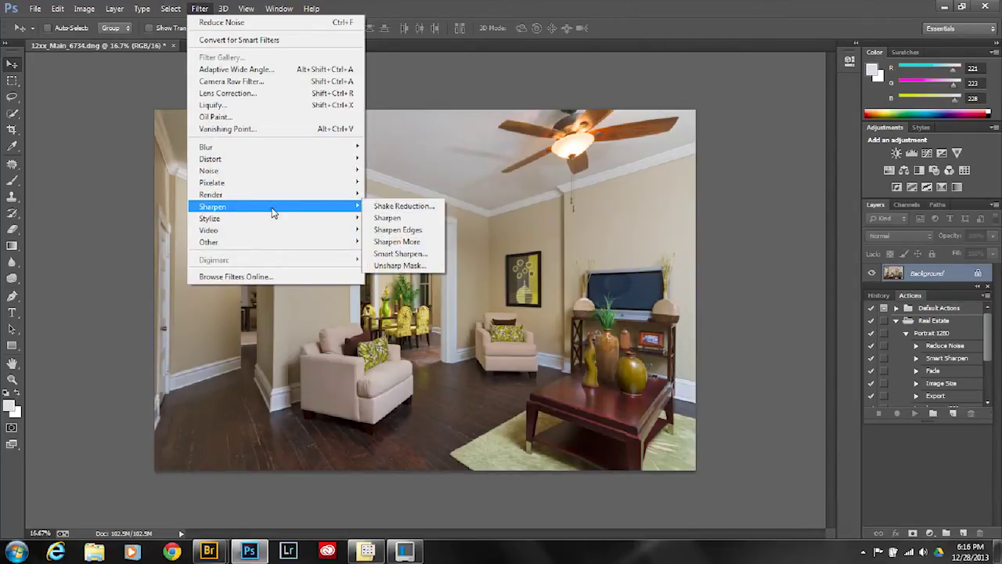
pyautogui.click(401, 254)
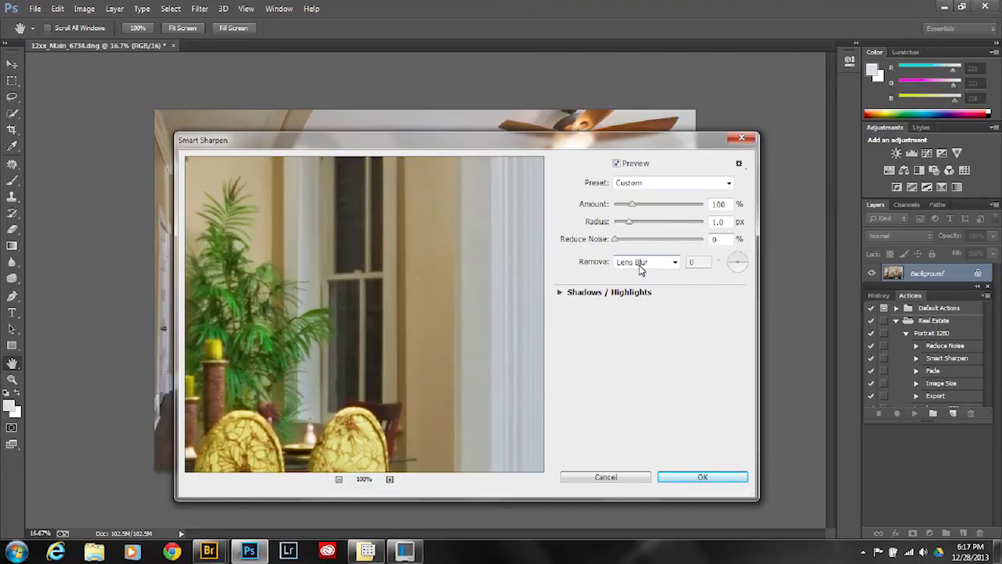
pyautogui.click(702, 479)
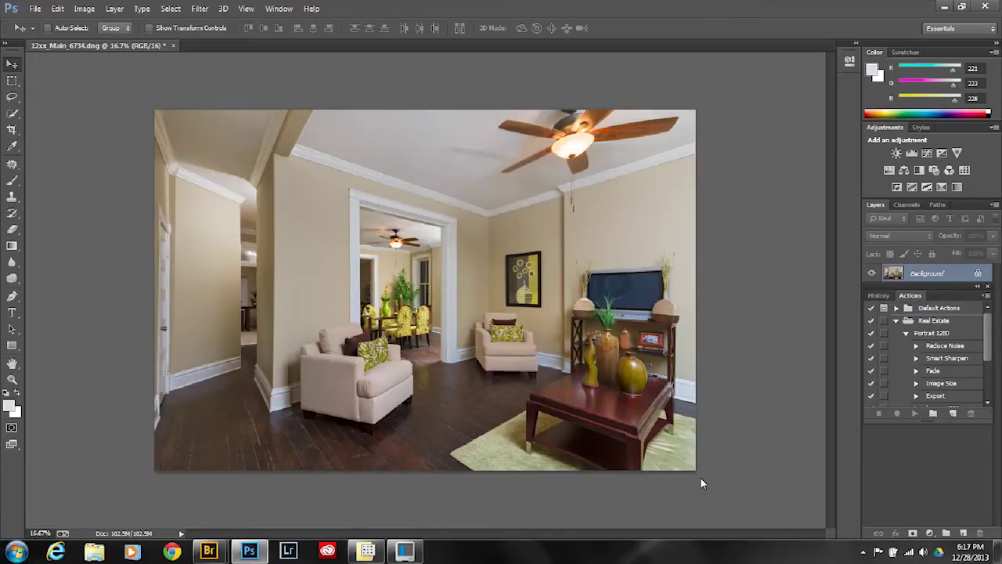
# - Fade the Smart Sharpen effect to 69% opacity in Luminosity mode
pyautogui.click(57, 8)
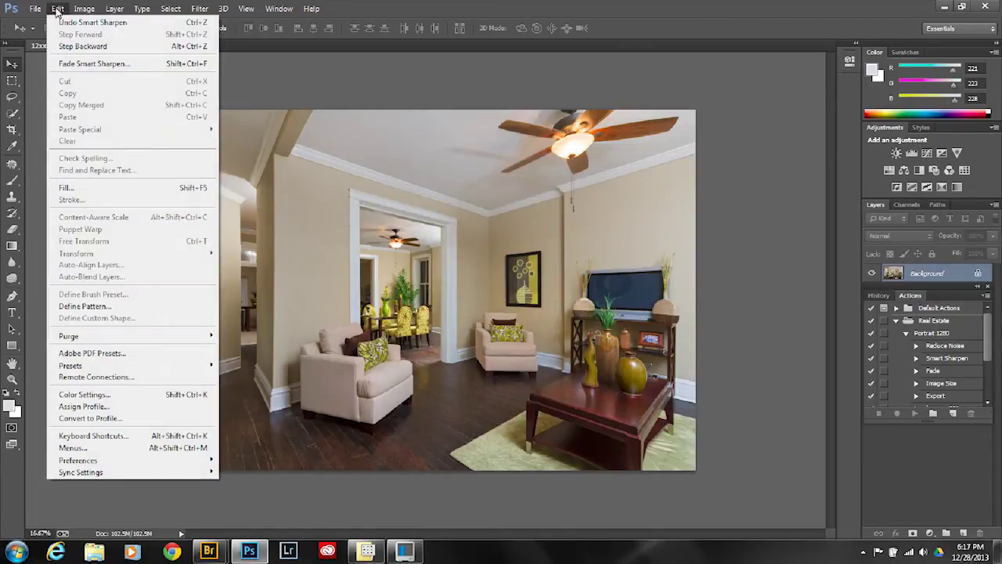
pyautogui.click(74, 63)
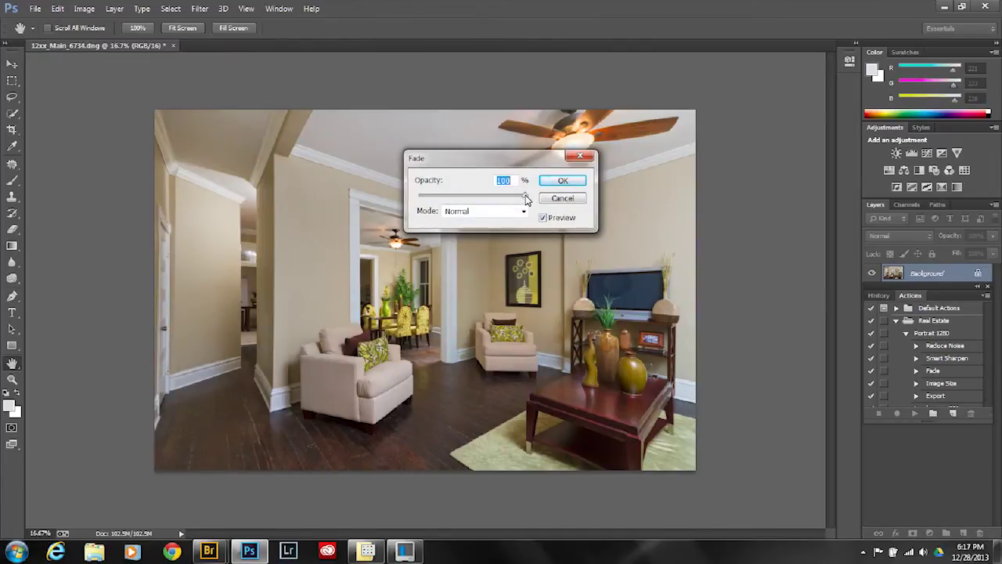
pyautogui.moveTo(525, 196); pyautogui.dragTo(521, 196)
pyautogui.moveTo(505, 202); pyautogui.dragTo(501, 202)
pyautogui.moveTo(494, 200); pyautogui.dragTo(492, 201)
pyautogui.click(524, 211)
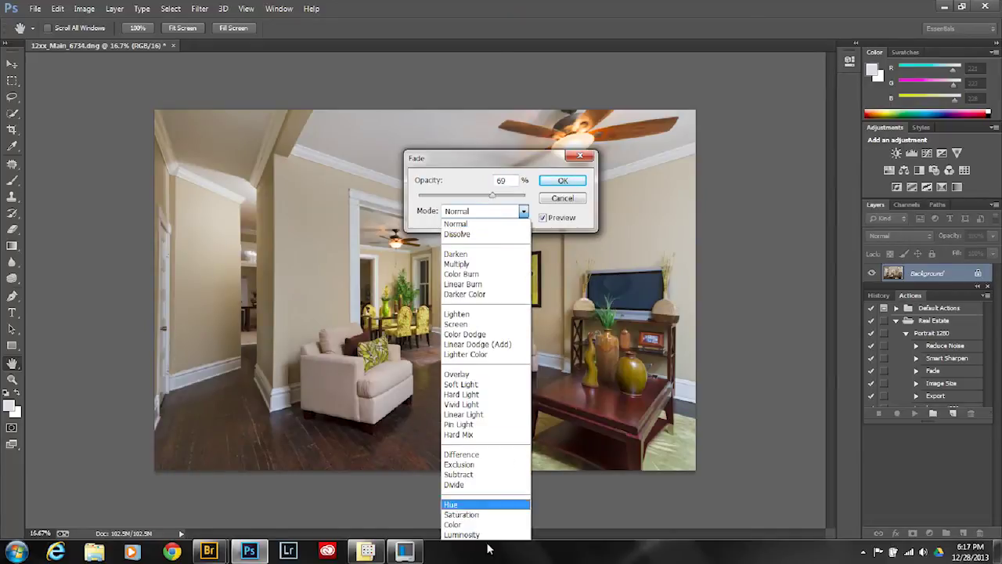
pyautogui.click(464, 535)
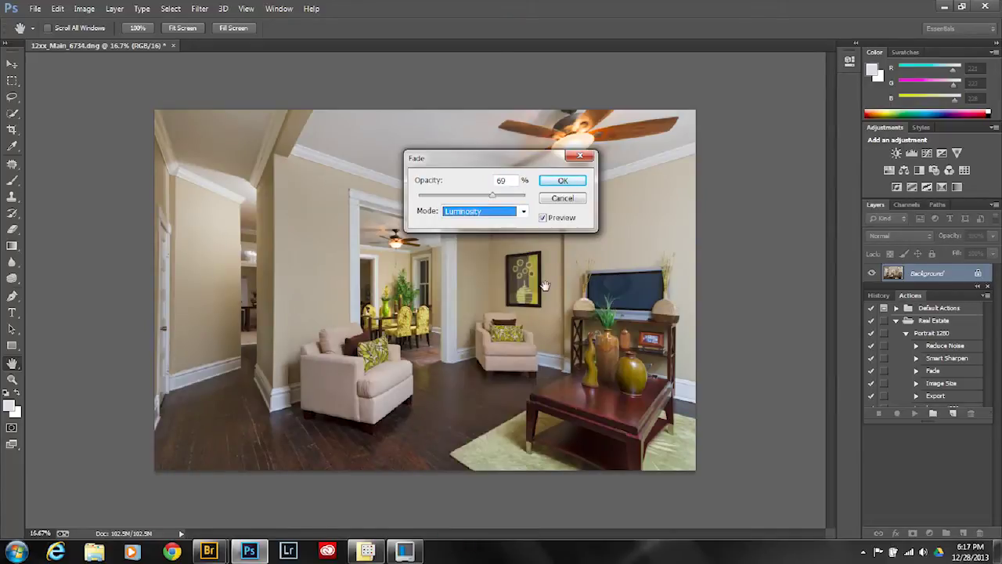
pyautogui.click(564, 182)
pyautogui.press('v')
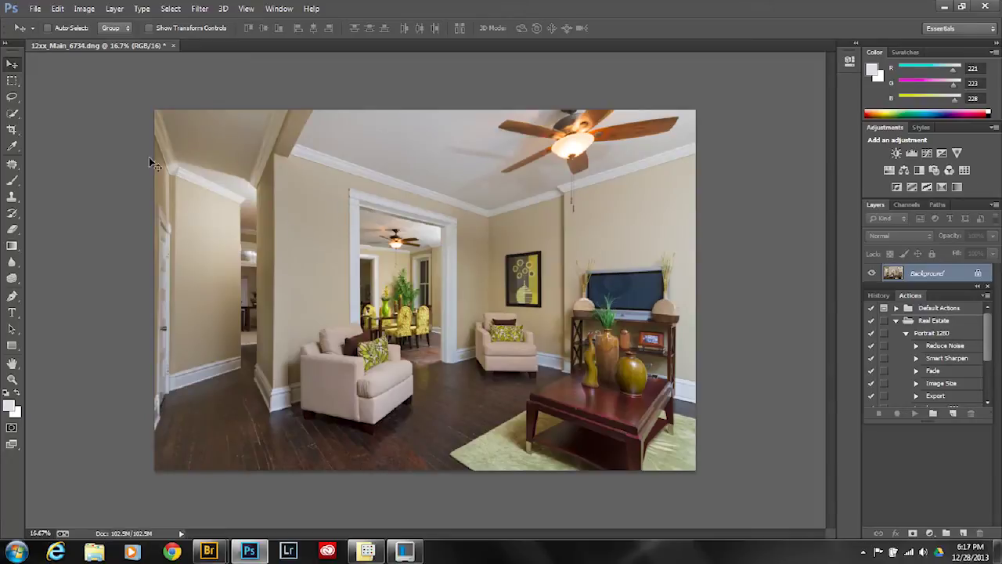
# - Resize the living room photo to 1280 pixels wide with Automatic resampling
pyautogui.click(84, 8)
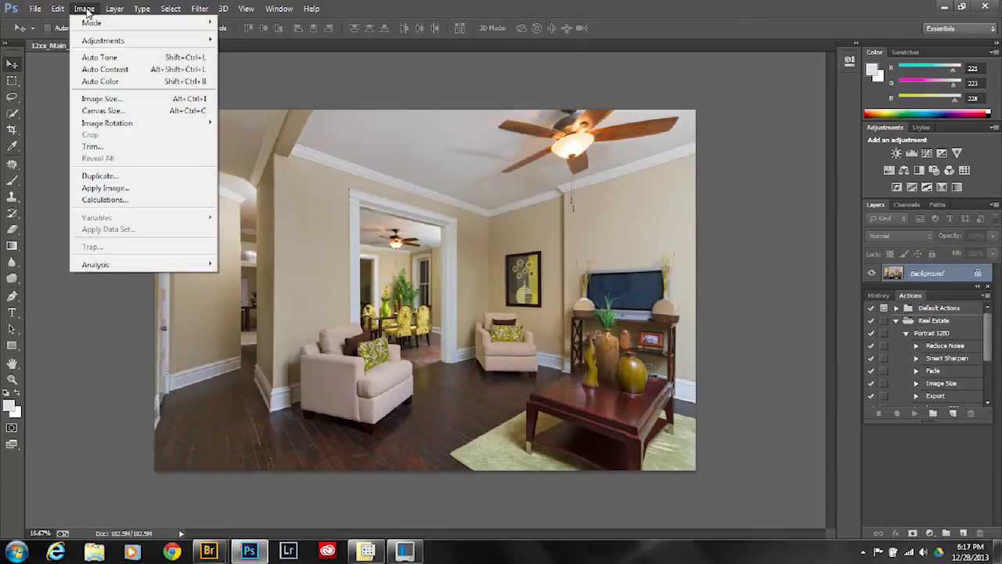
pyautogui.click(113, 100)
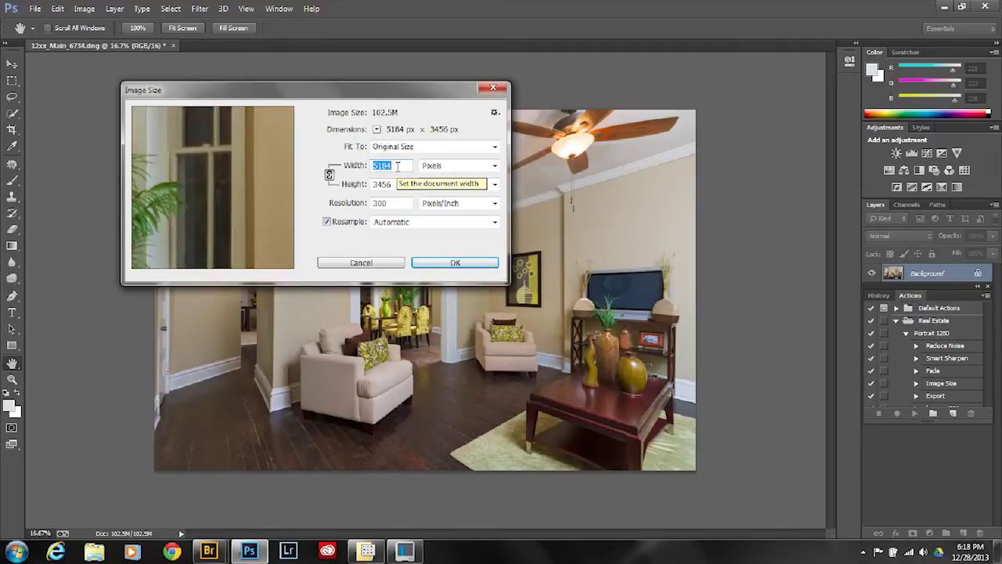
pyautogui.write('1280')
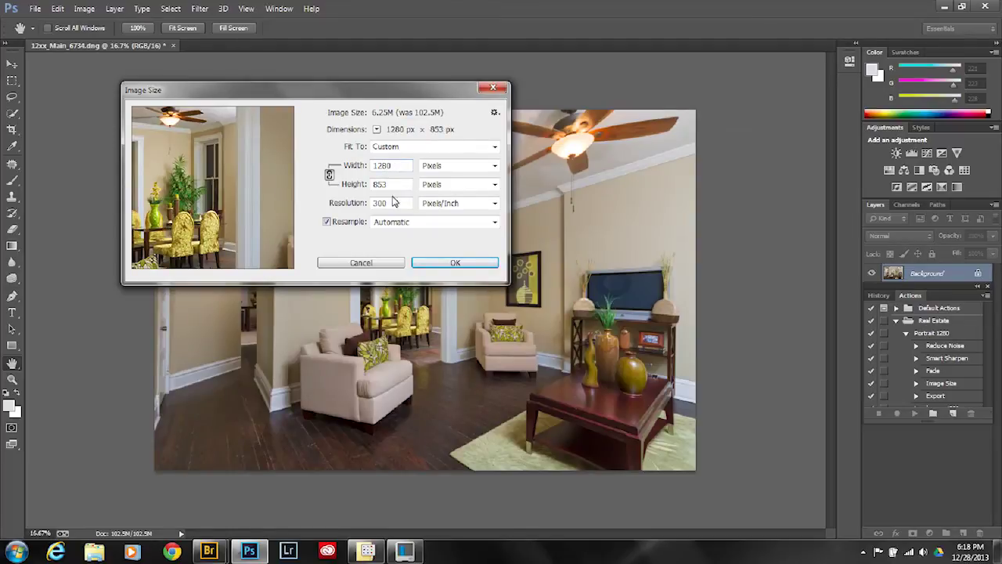
pyautogui.press('Tab')
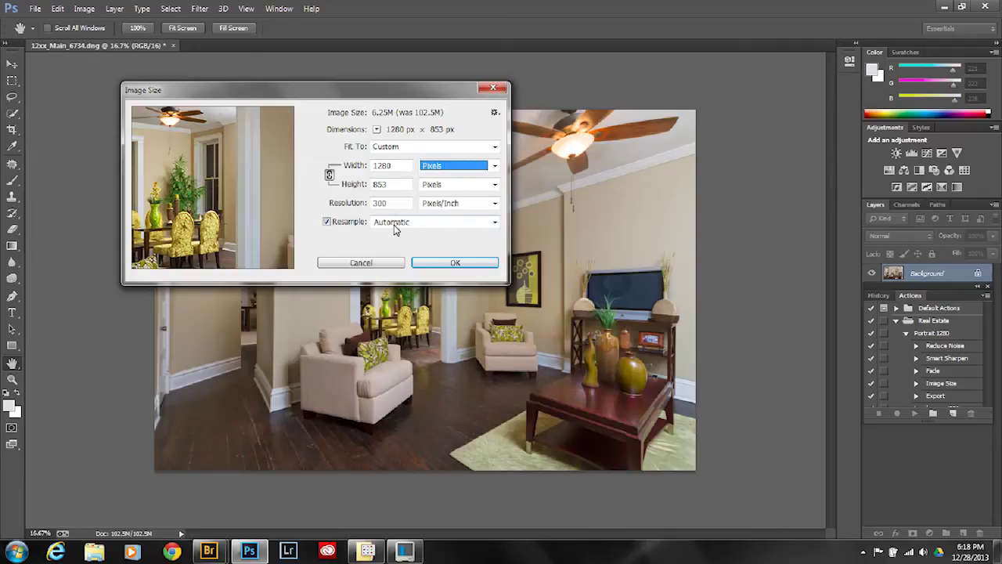
pyautogui.click(493, 224)
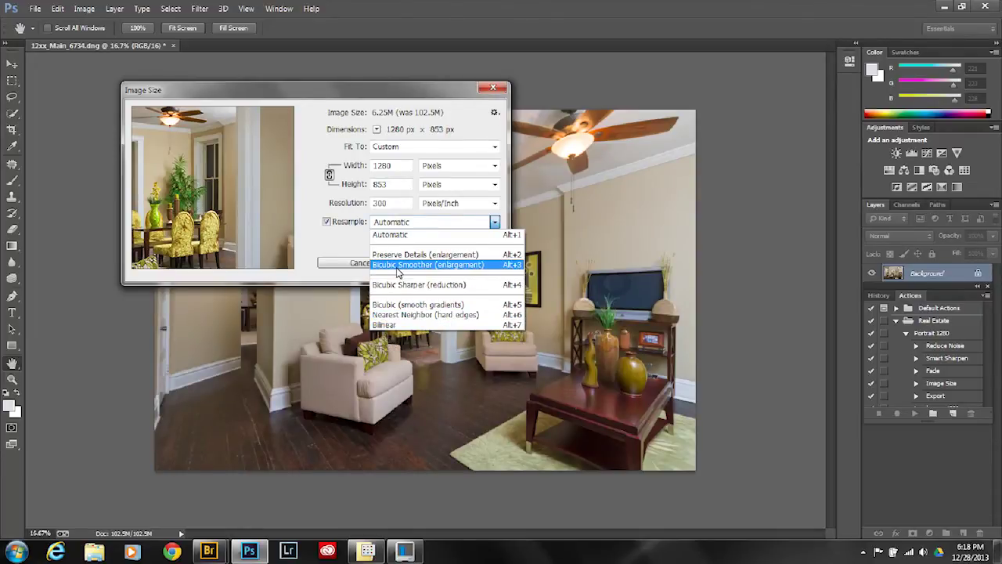
pyautogui.click(392, 234)
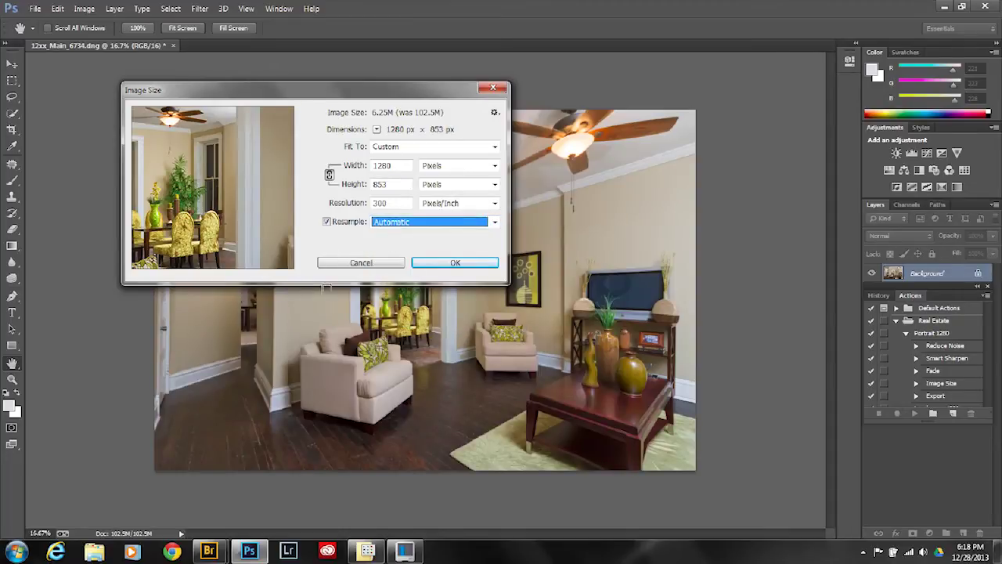
pyautogui.click(456, 263)
pyautogui.press('v')
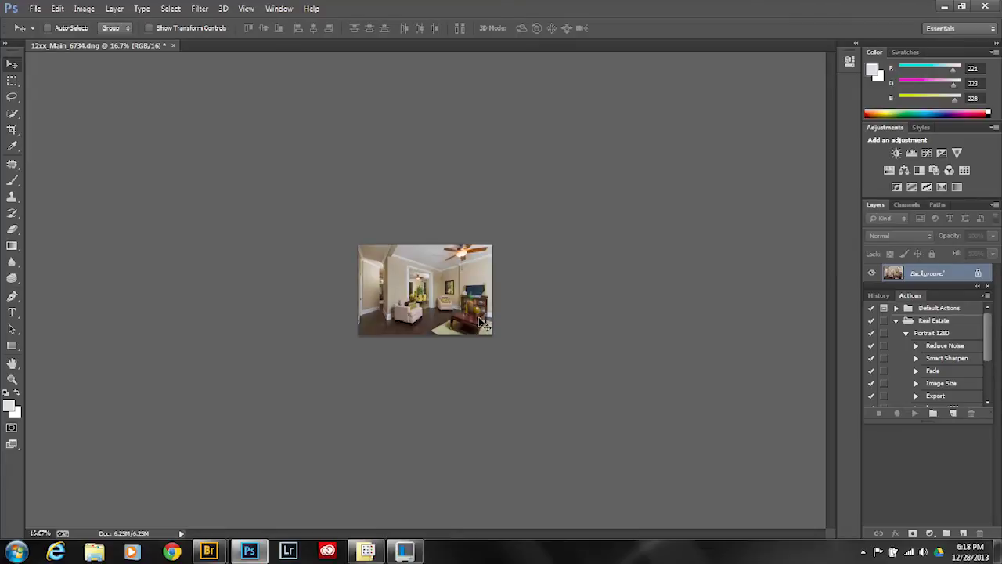
# - Save the photo for the web as a quality 70 JPEG named 12xx_Main_6734 in Edit for Net, and quit Photoshop without saving the document
pyautogui.click(35, 11)
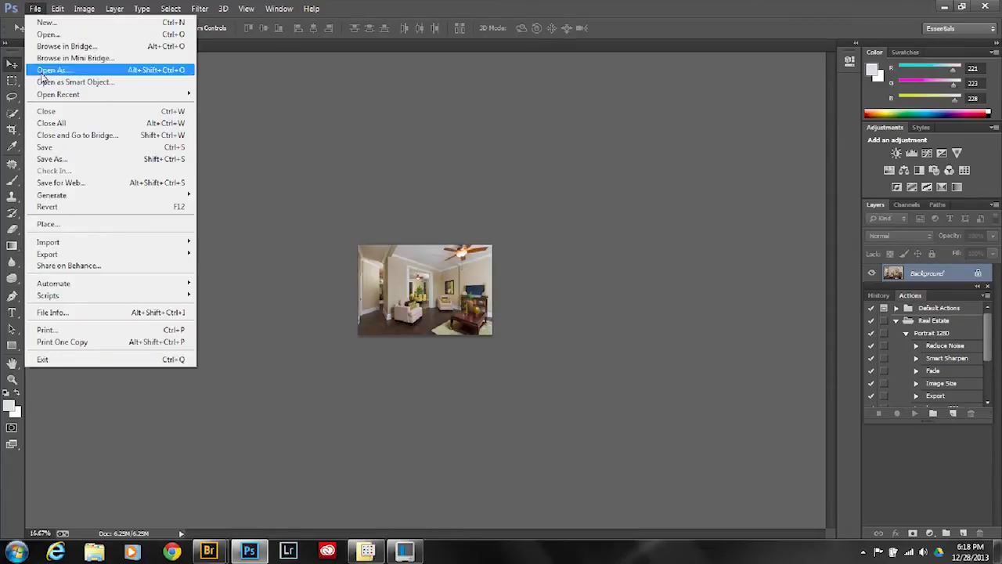
pyautogui.click(74, 184)
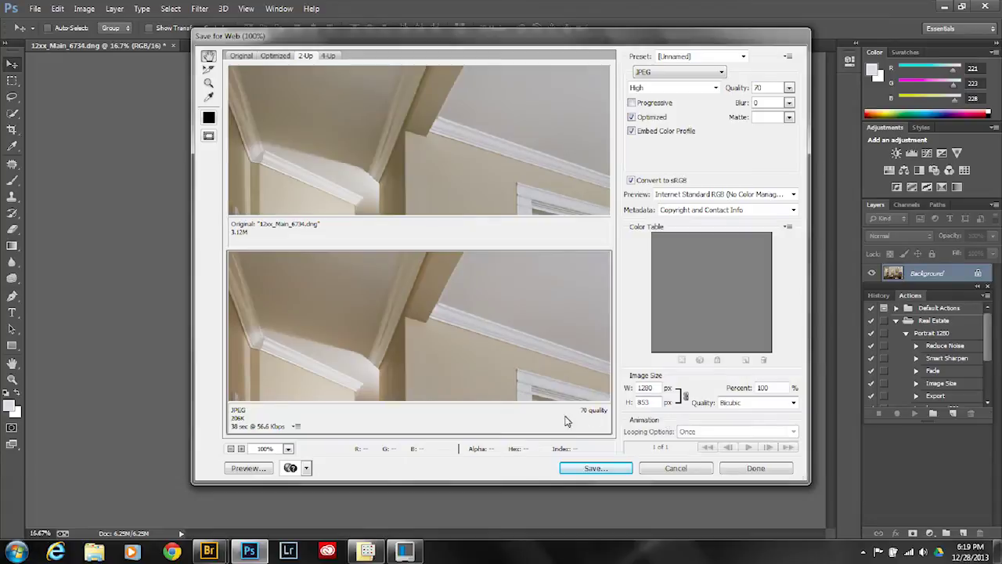
pyautogui.click(594, 469)
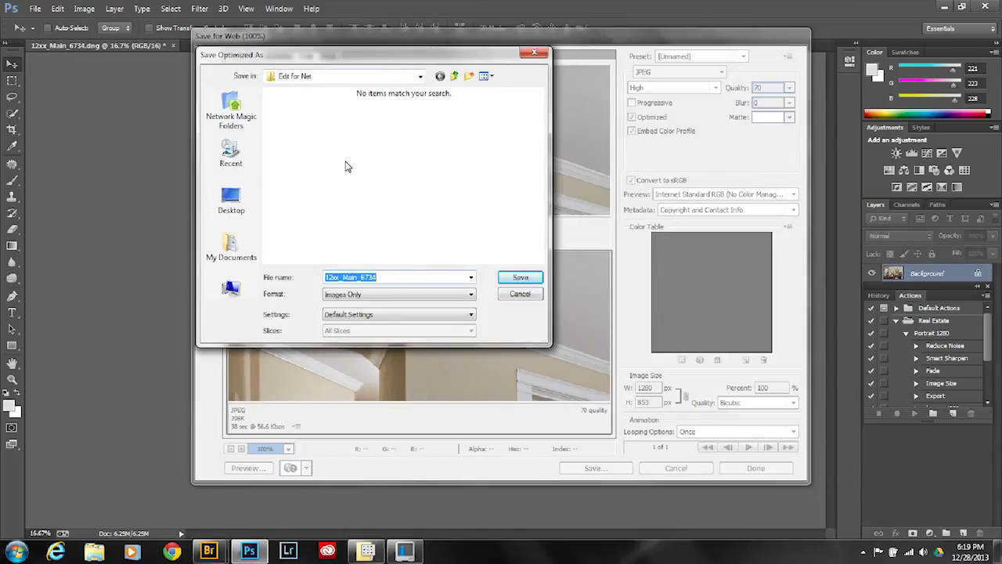
pyautogui.click(520, 278)
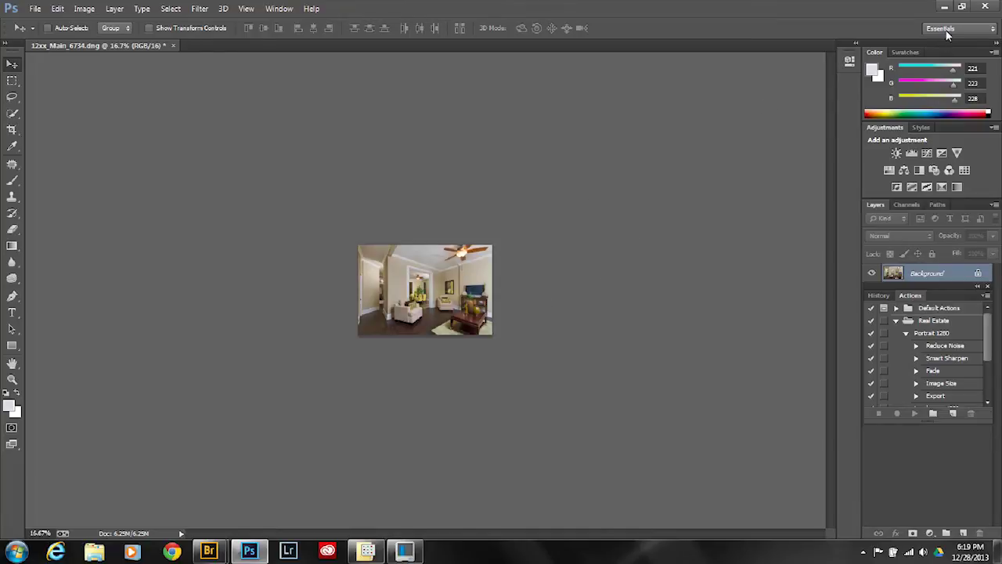
pyautogui.click(986, 7)
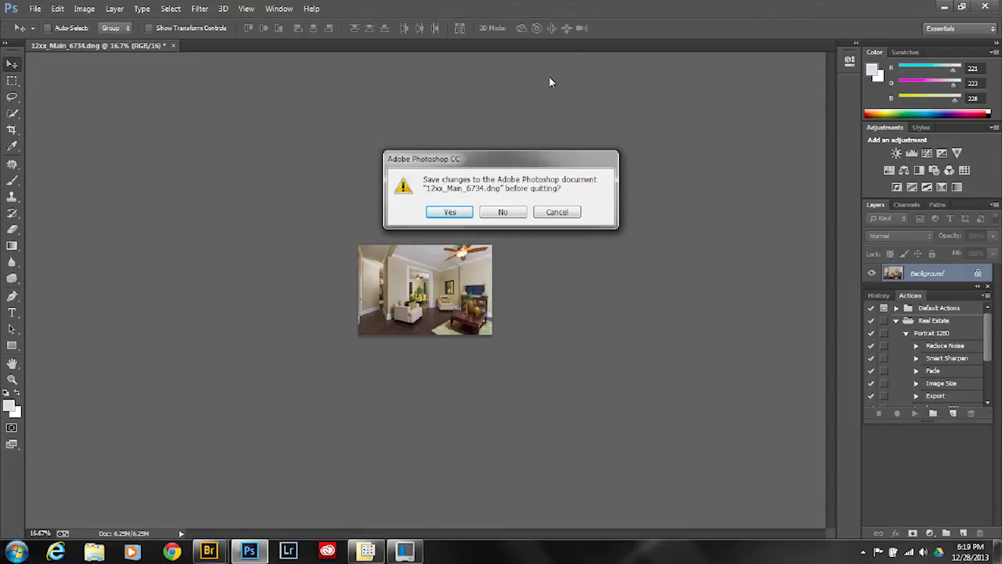
pyautogui.click(507, 212)
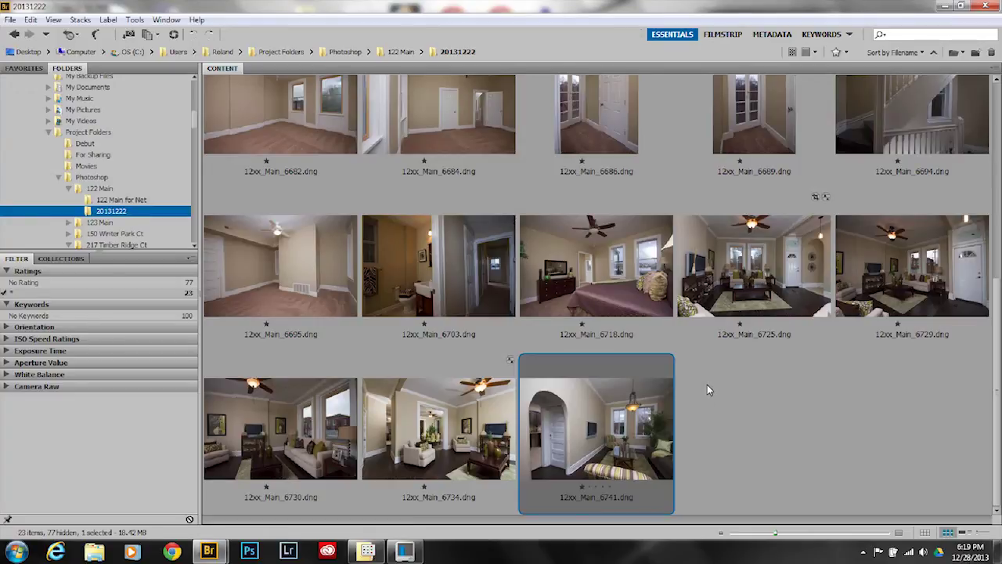
# - View the exported 12xx_Main_6734.jpg from the Edit for Net folder full screen in Bridge
pyautogui.moveTo(197, 118); pyautogui.dragTo(188, 211)
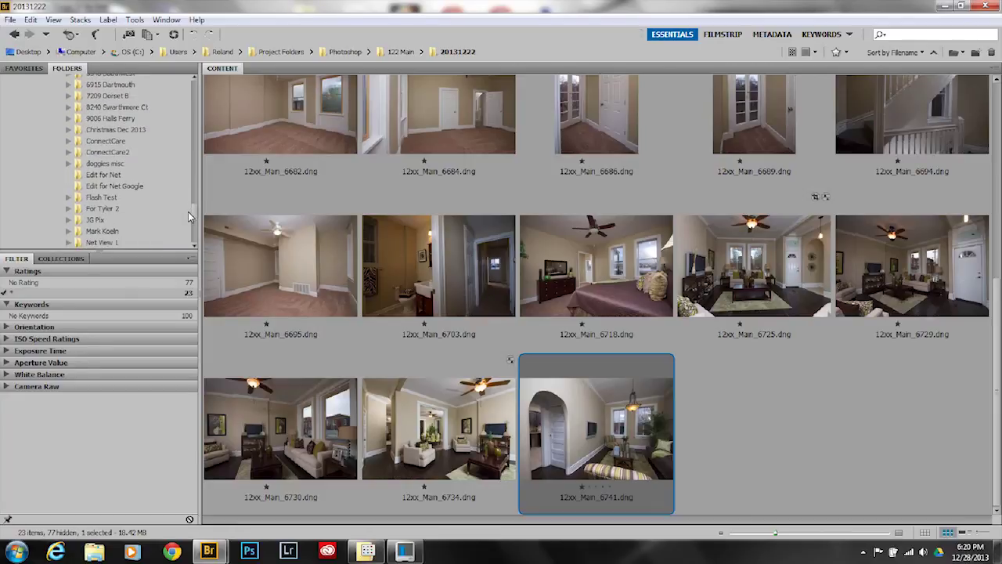
pyautogui.click(103, 176)
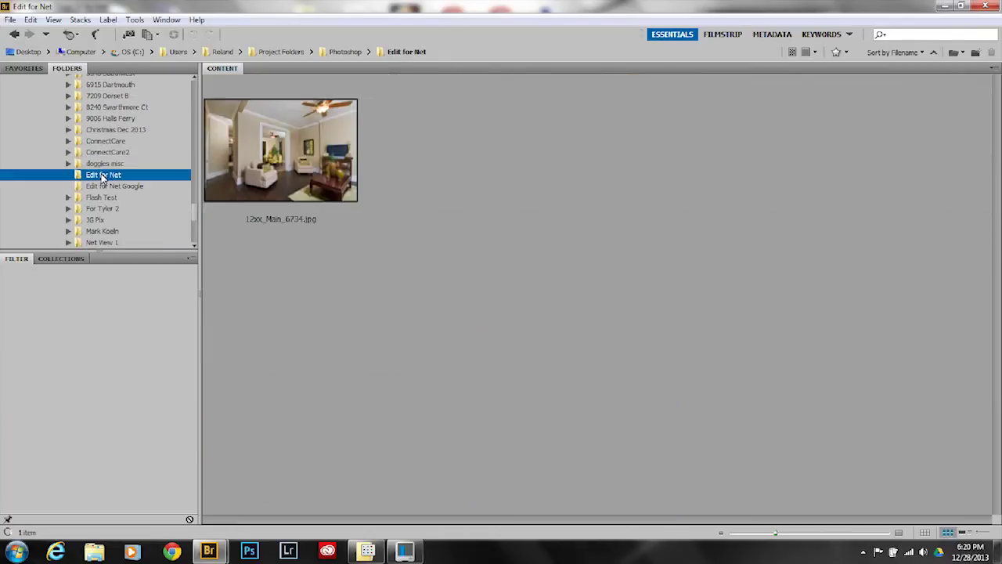
pyautogui.click(287, 146)
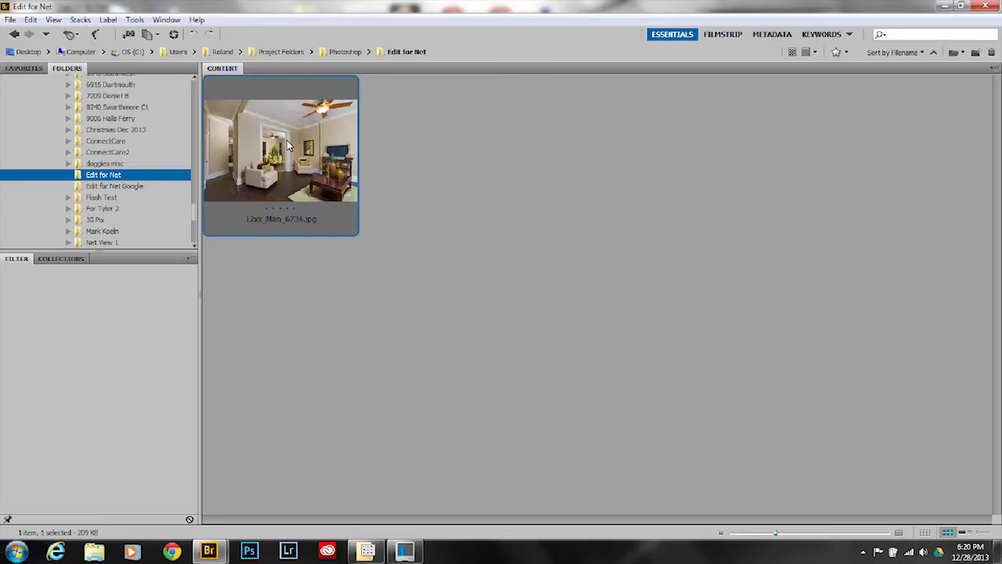
pyautogui.press('space')
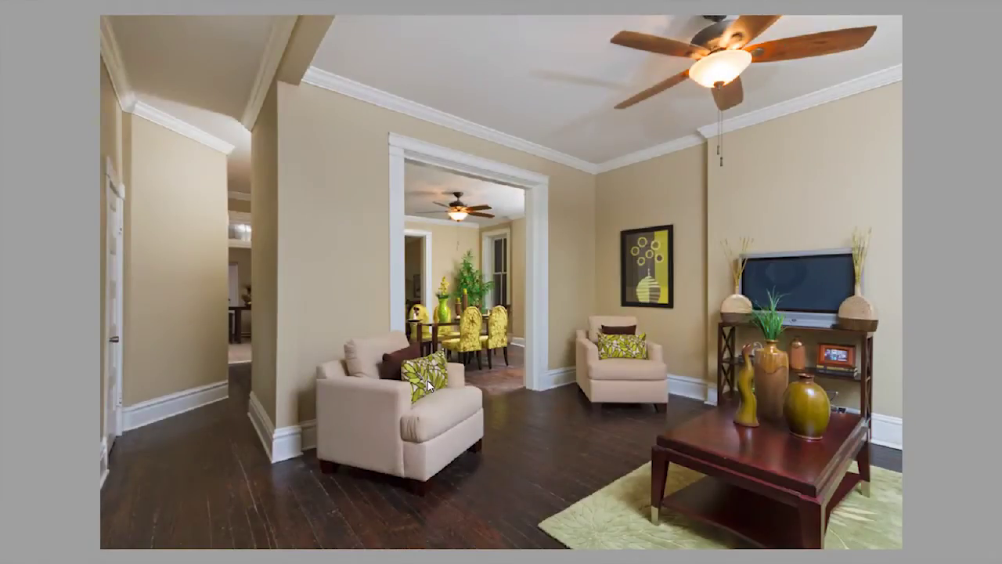
pyautogui.press('space')
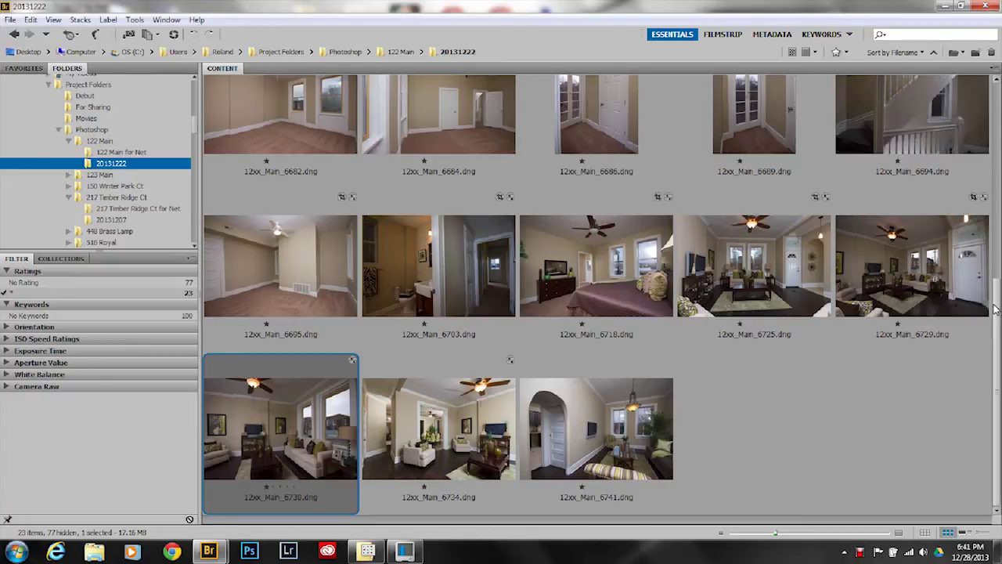
# - Open the photos 12xx_Main_6729, 6730, 6734 and 6741 from the 20131222 folder together in Camera Raw
pyautogui.click(901, 275)
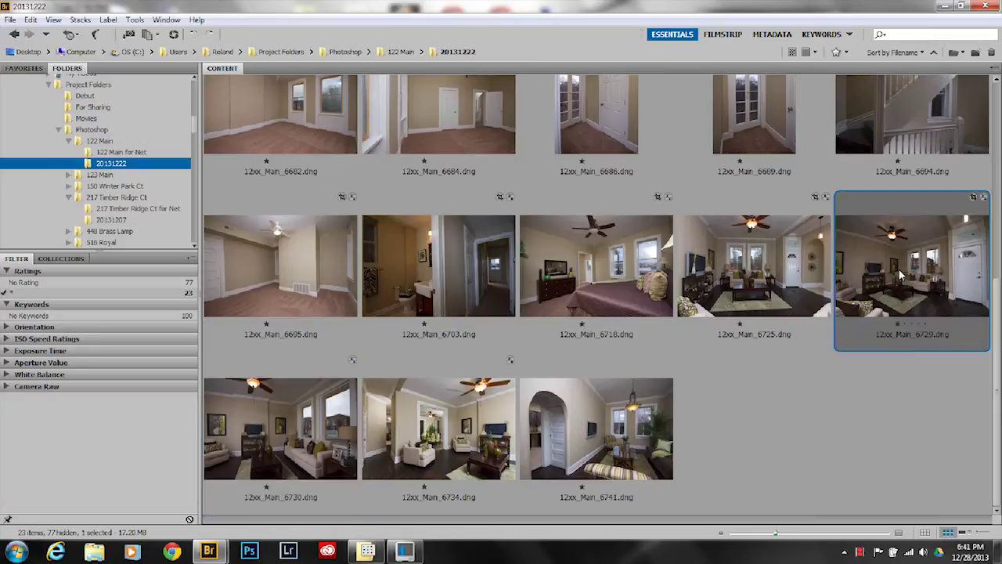
pyautogui.keyDown('ctrl'); pyautogui.click(302, 446); pyautogui.keyUp('ctrl')
pyautogui.keyDown('ctrl'); pyautogui.click(421, 424); pyautogui.keyUp('ctrl')
pyautogui.keyDown('ctrl'); pyautogui.click(576, 430); pyautogui.keyUp('ctrl')
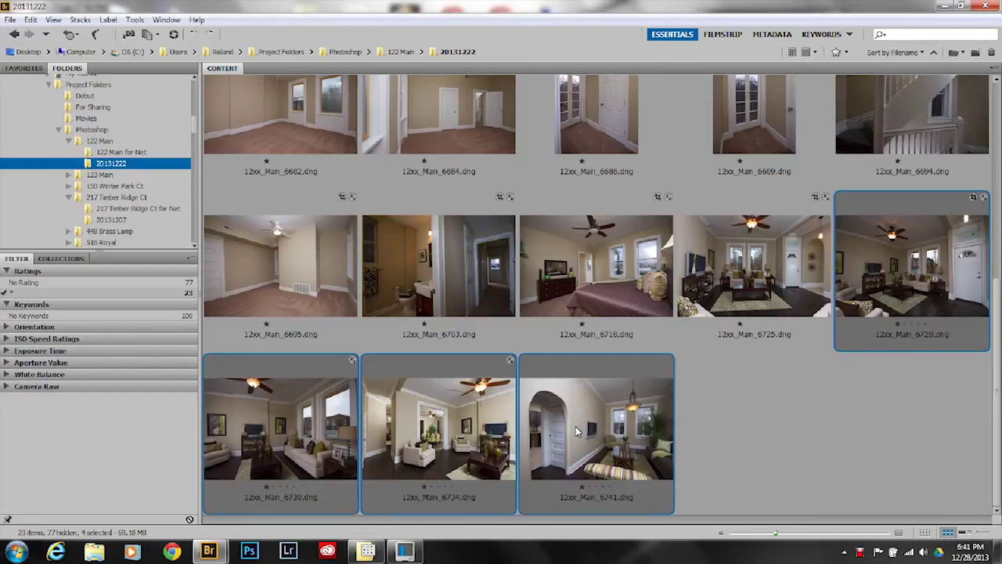
pyautogui.rightClick(570, 426)
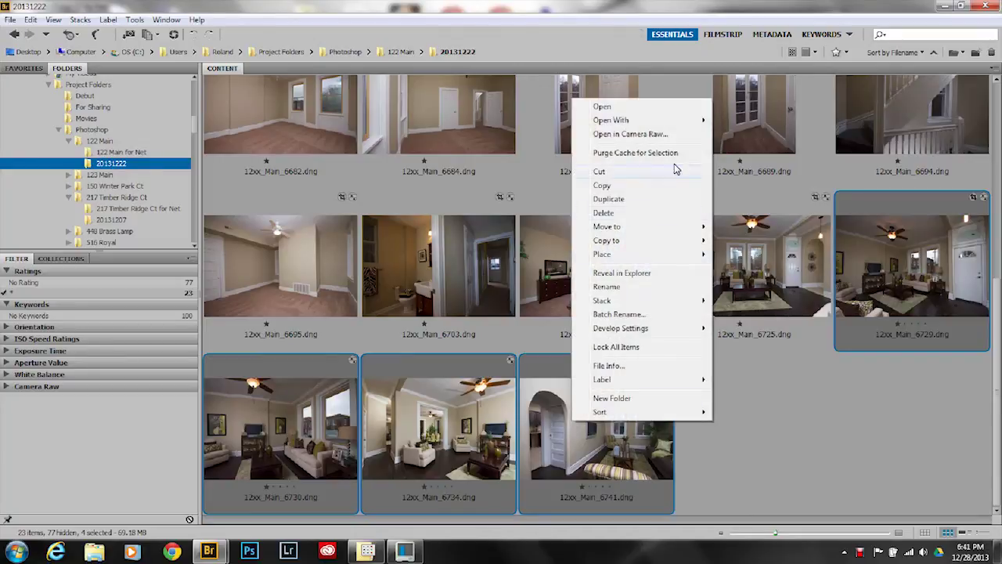
pyautogui.click(629, 134)
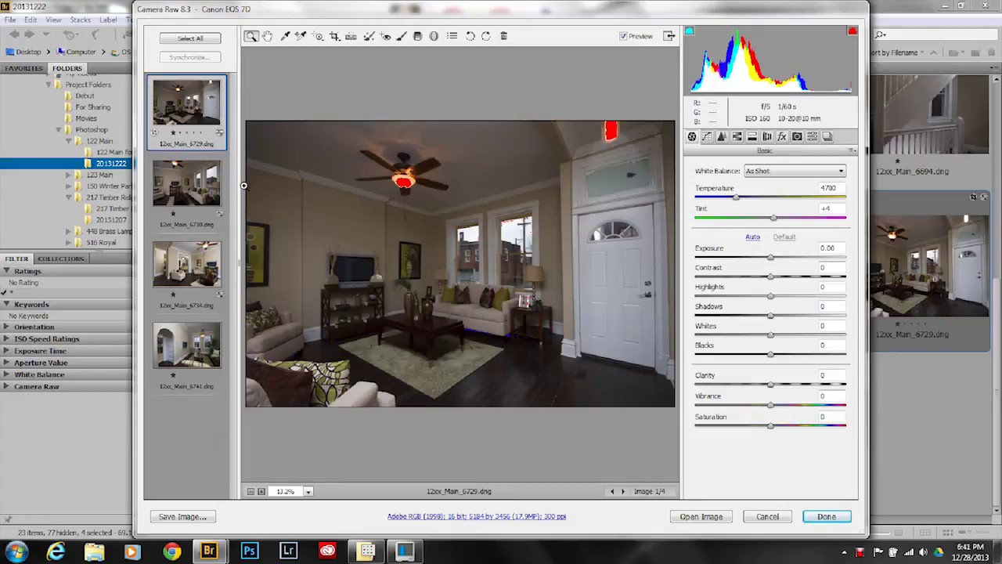
# - Apply the RE Photo preset to all four photos
pyautogui.click(198, 41)
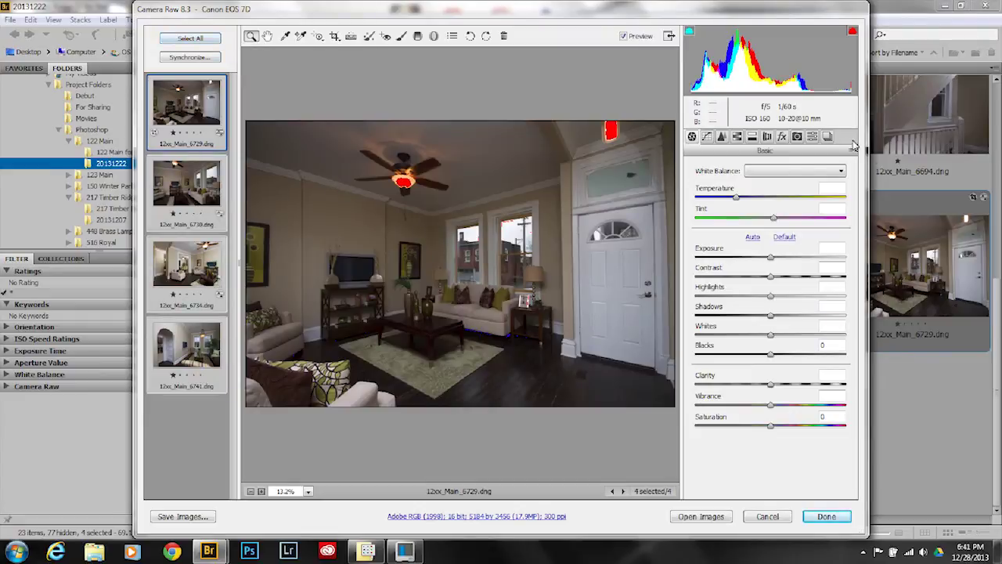
pyautogui.click(812, 137)
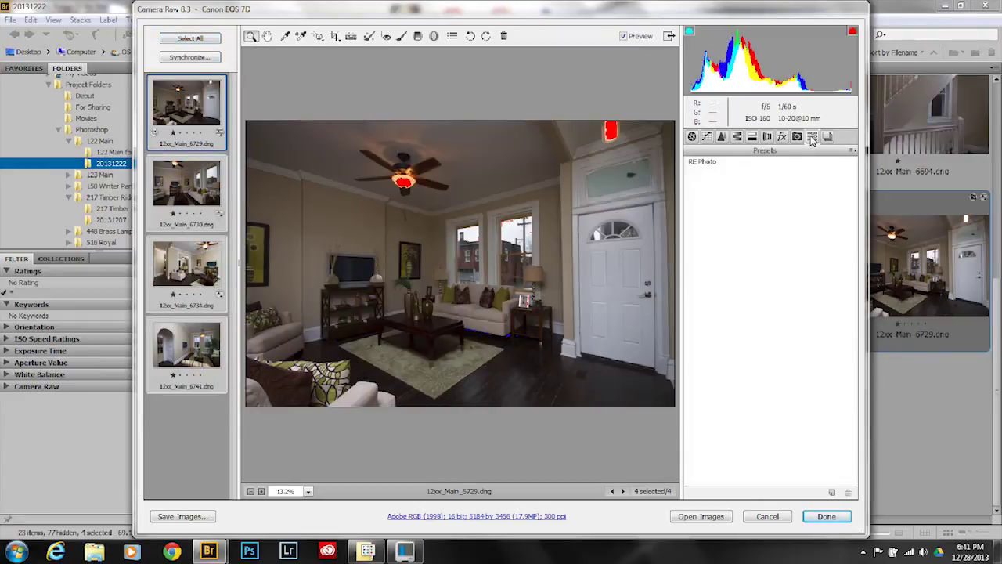
pyautogui.click(702, 162)
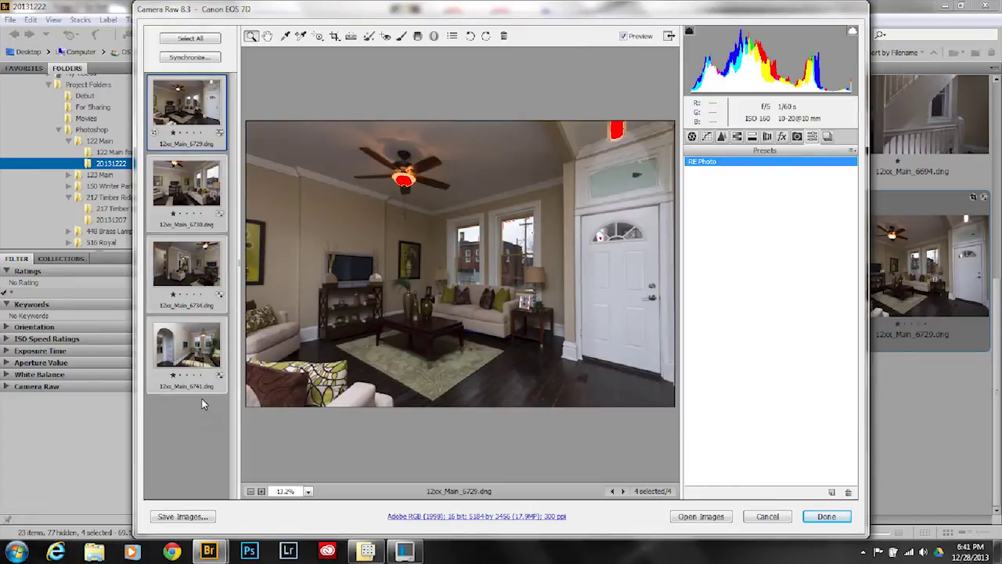
# - Clear the existing crop of 12xx_Main_6729.dng and crop it anew at a 2 to 3 ratio to about 5139 by 3426 pixels
pyautogui.click(216, 112)
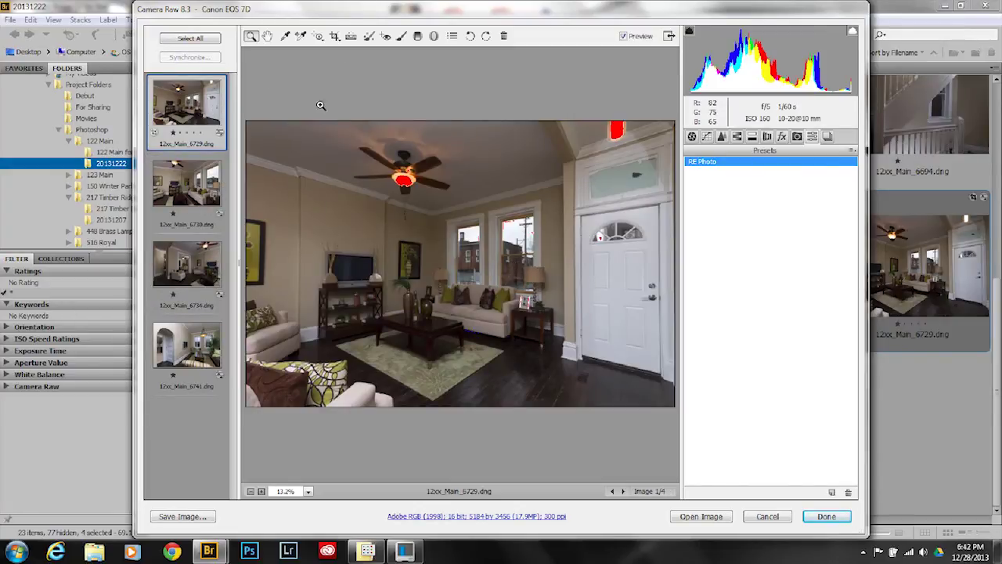
pyautogui.click(334, 36)
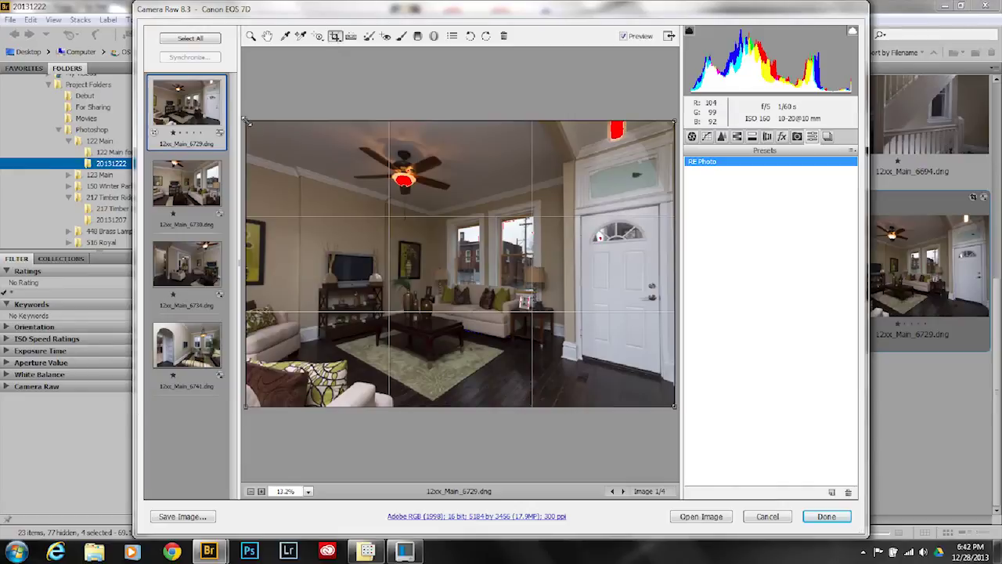
pyautogui.moveTo(250, 125)
pyautogui.mouseDown()
pyautogui.moveTo(347, 189)
pyautogui.moveTo(246, 121)
pyautogui.mouseUp()
pyautogui.rightClick(282, 155)
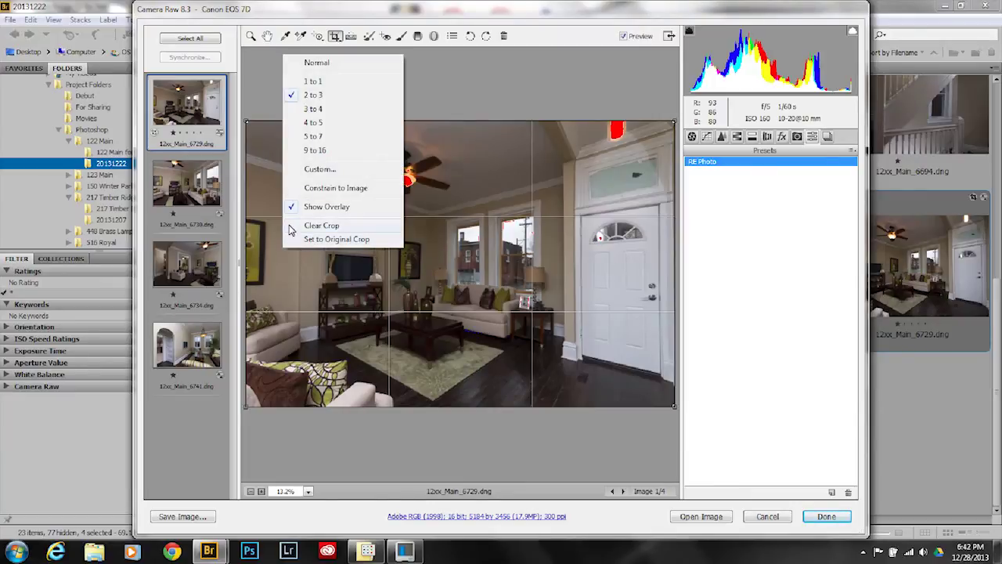
pyautogui.click(317, 225)
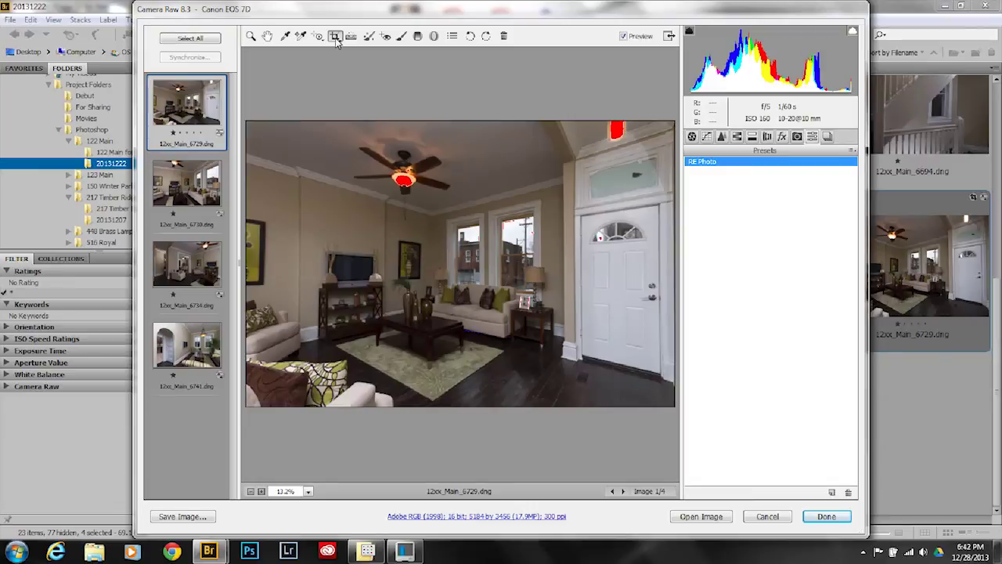
pyautogui.moveTo(249, 123); pyautogui.dragTo(675, 406)
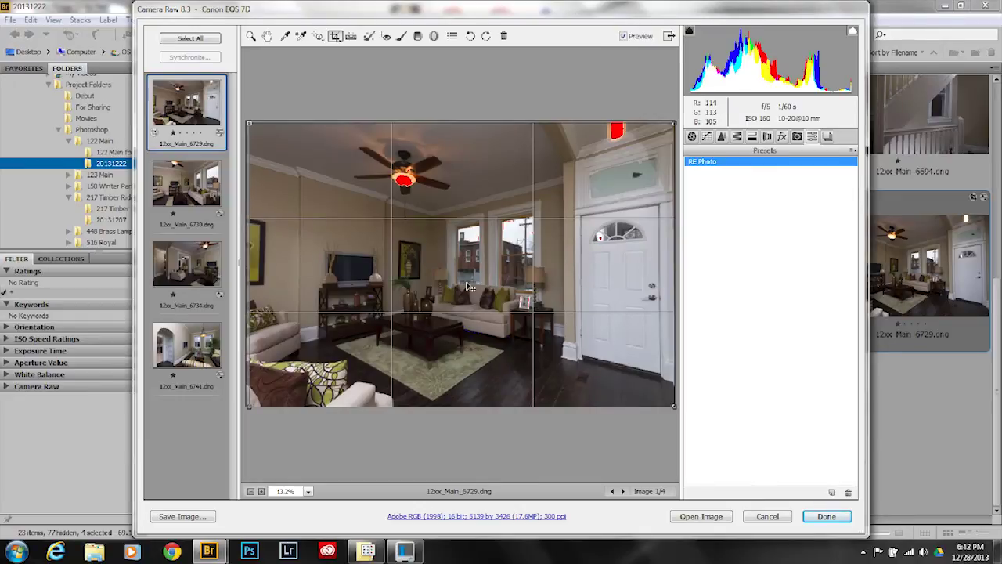
pyautogui.press('z')
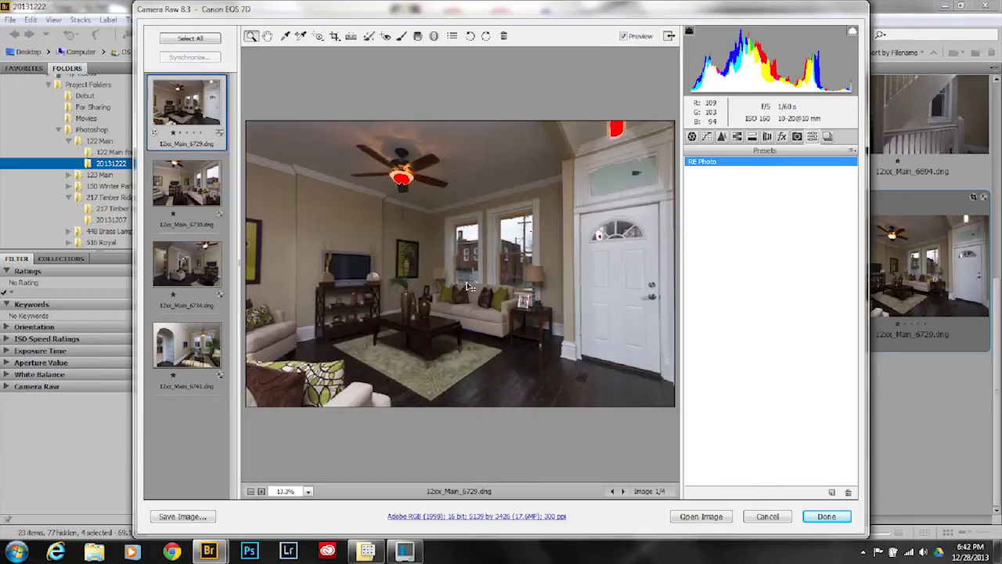
# - Try a vertical transform of +10 and a slight horizontal transform in the manual lens corrections, and reset both to 0
pyautogui.click(767, 137)
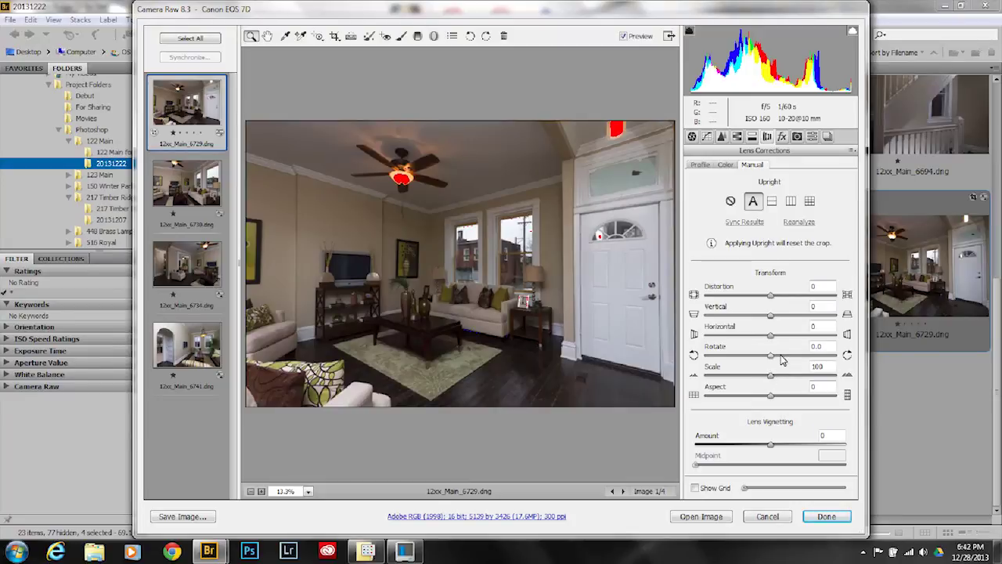
pyautogui.moveTo(771, 315); pyautogui.dragTo(774, 352)
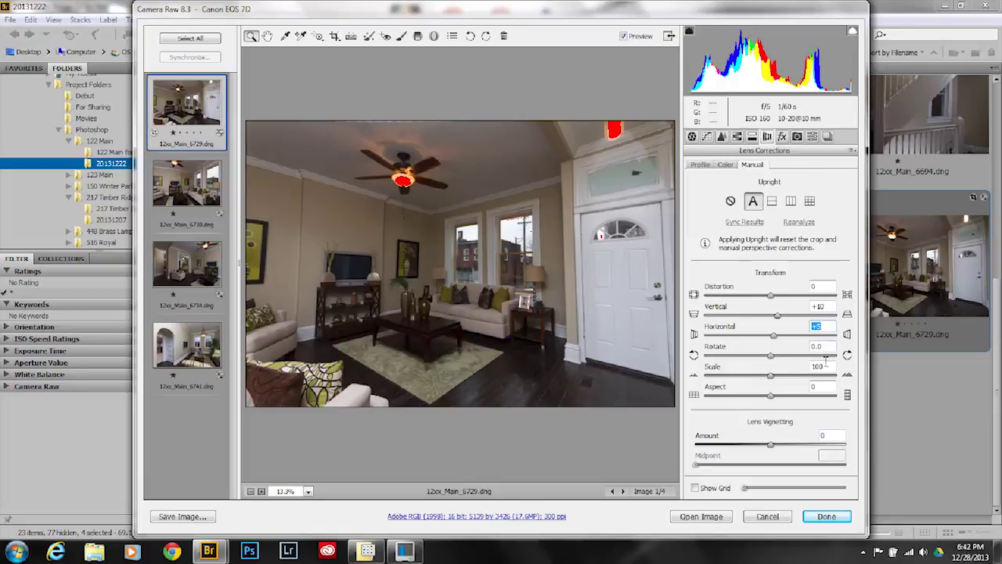
pyautogui.write('00')
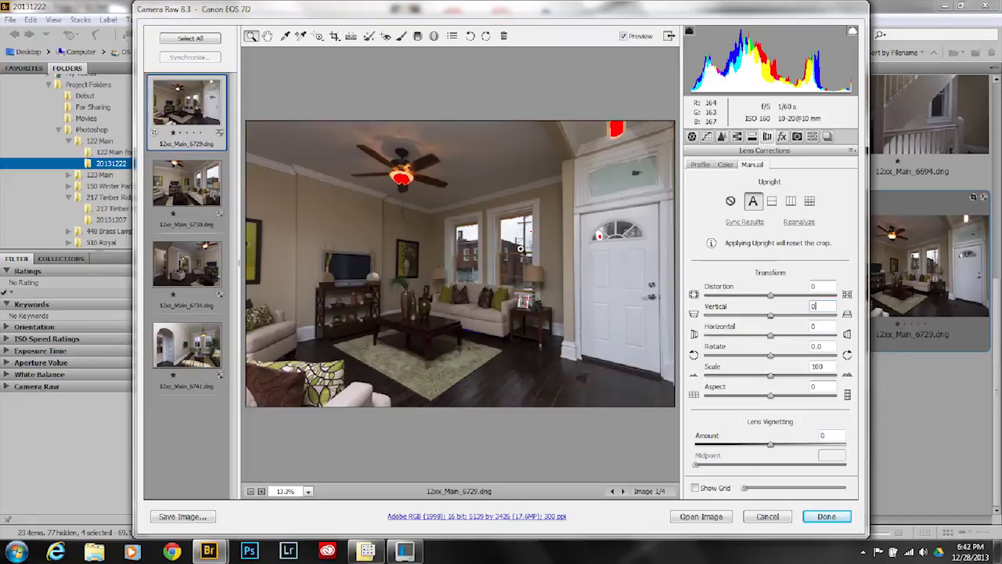
# - Apply the automatic basic tone adjustments to 12xx_Main_6729.dng and keep its white balance at As Shot
pyautogui.click(692, 137)
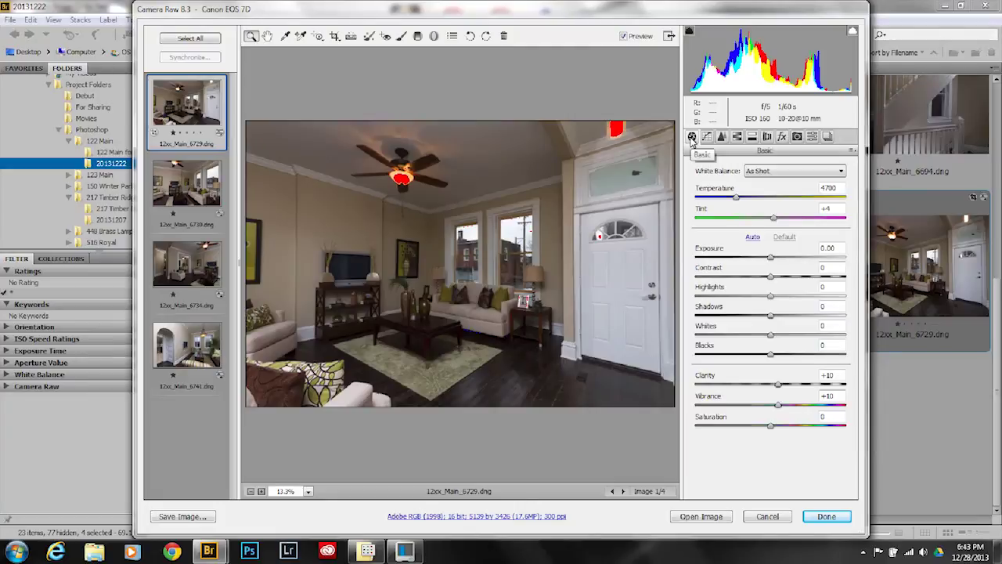
pyautogui.click(753, 237)
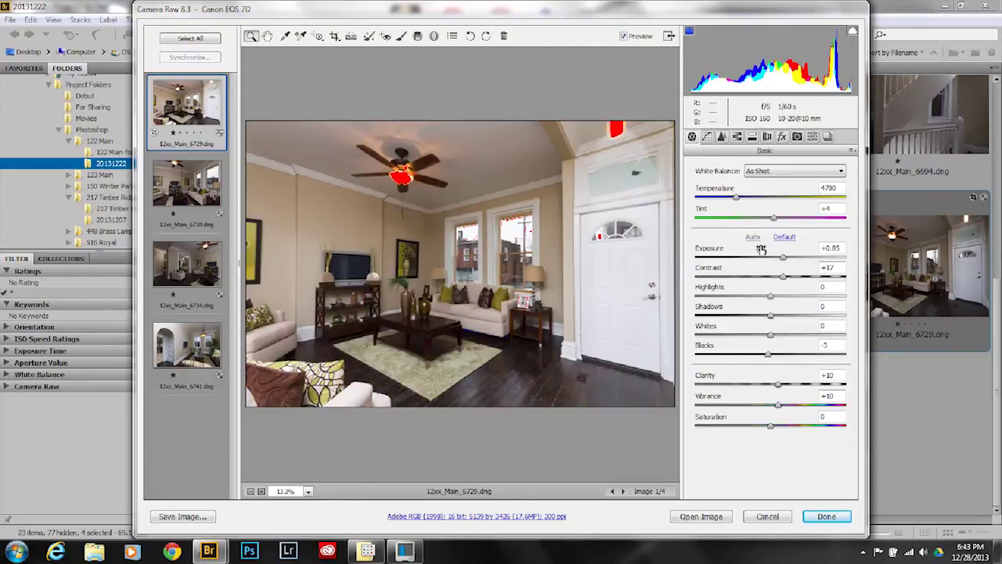
pyautogui.click(842, 171)
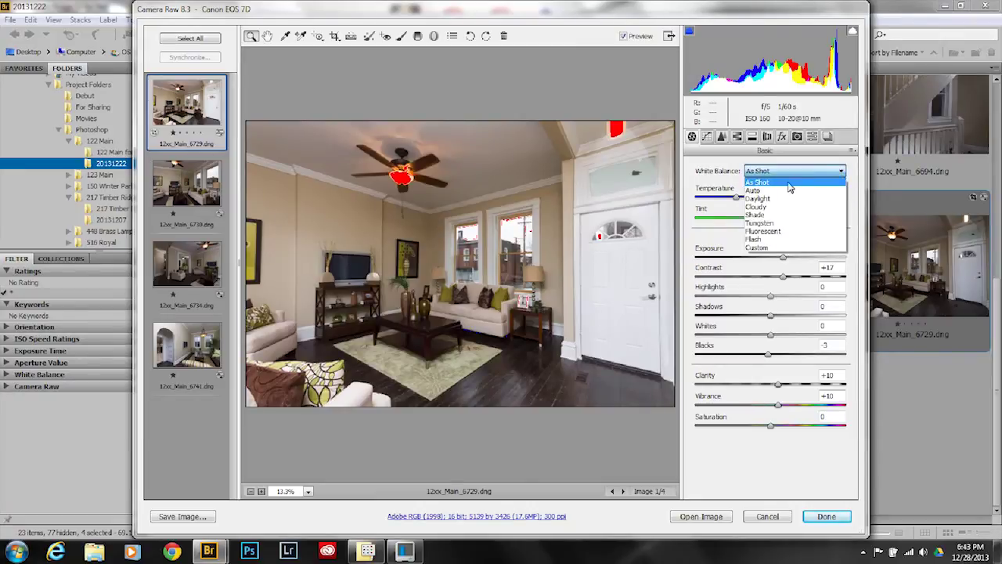
pyautogui.click(771, 183)
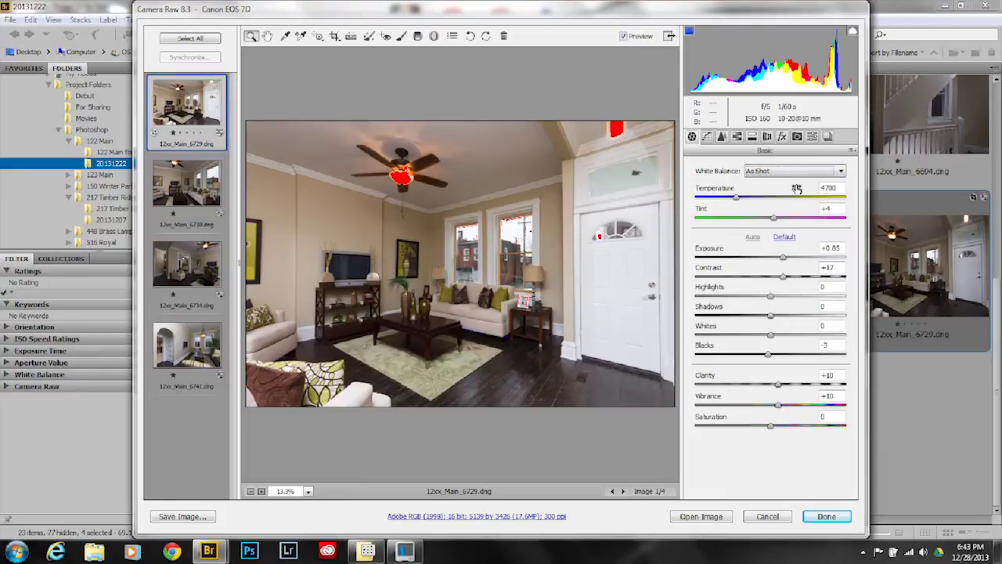
# - Look over the still uncorrected photos 12xx_Main_6730, 6734 and 6741 one after another
pyautogui.click(199, 186)
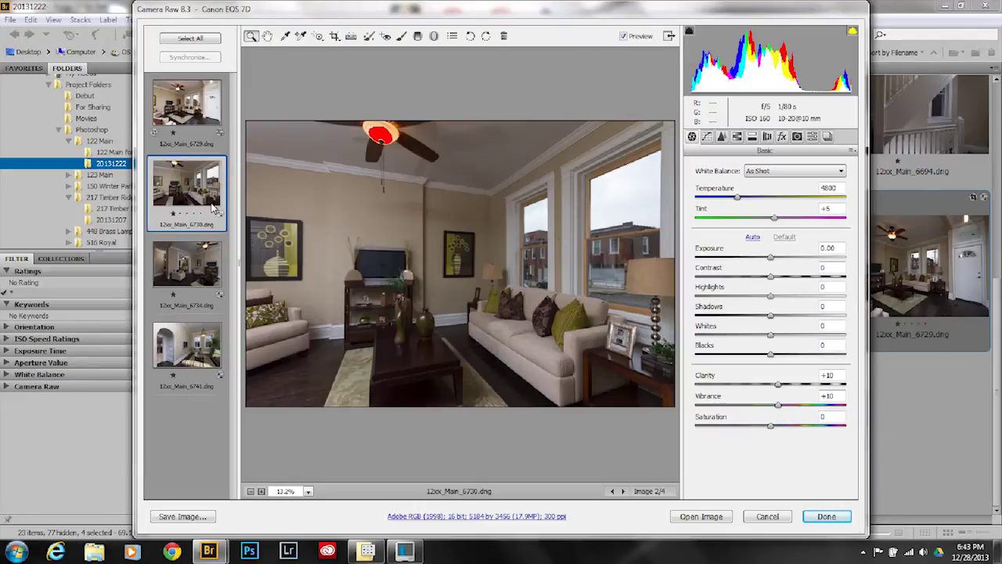
pyautogui.click(190, 266)
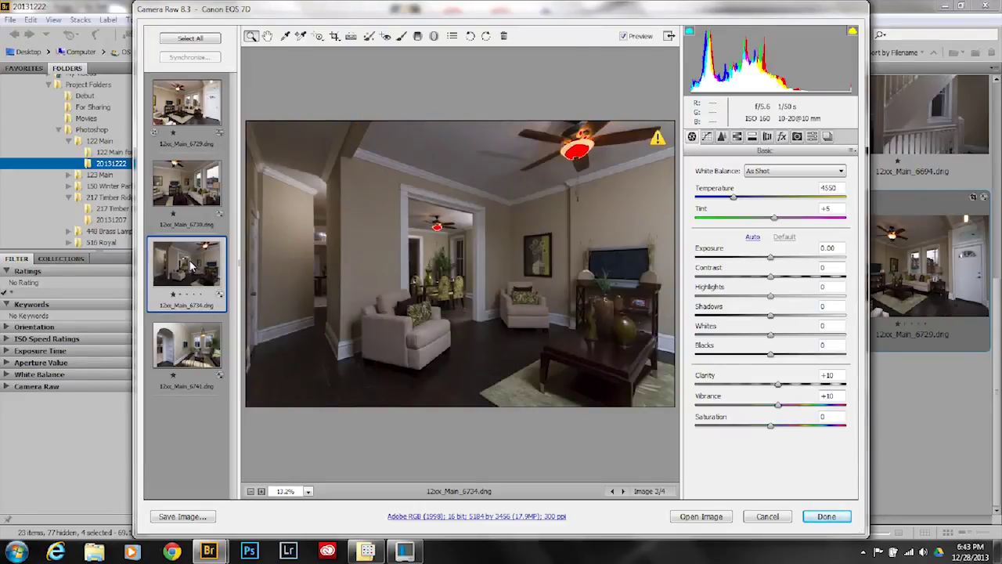
pyautogui.click(188, 352)
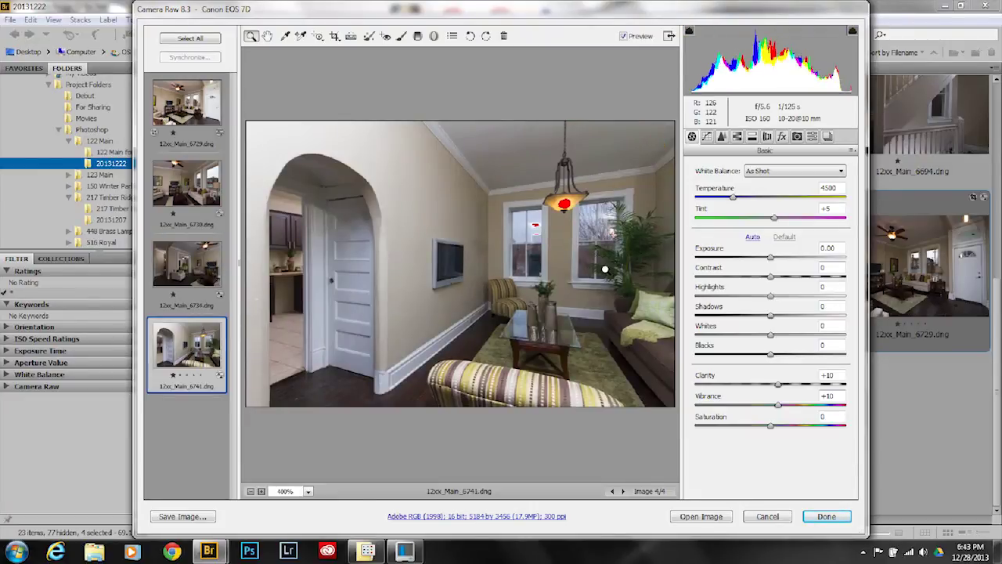
pyautogui.moveTo(341, 194); pyautogui.dragTo(350, 202)
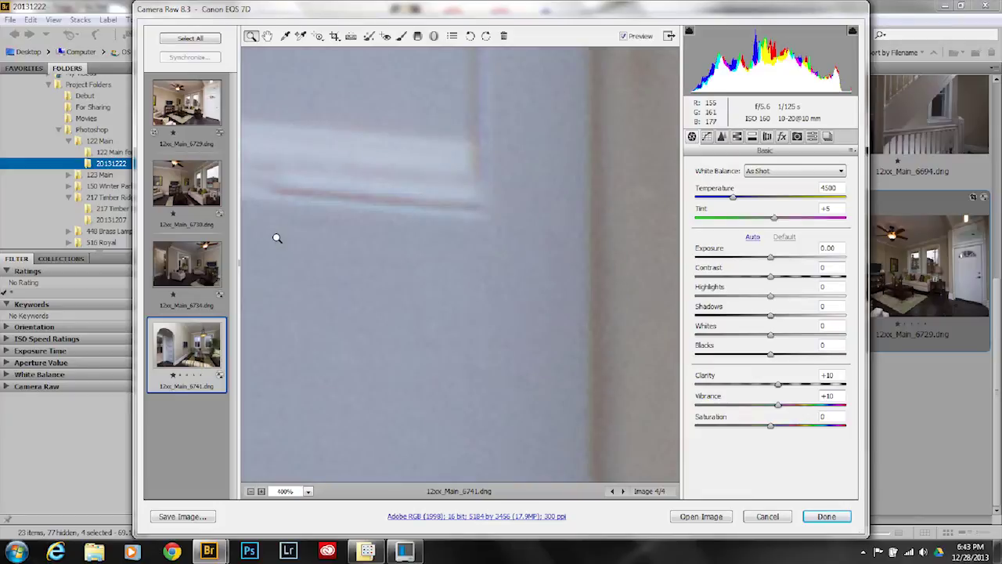
pyautogui.hotkey('ctrl', '0')
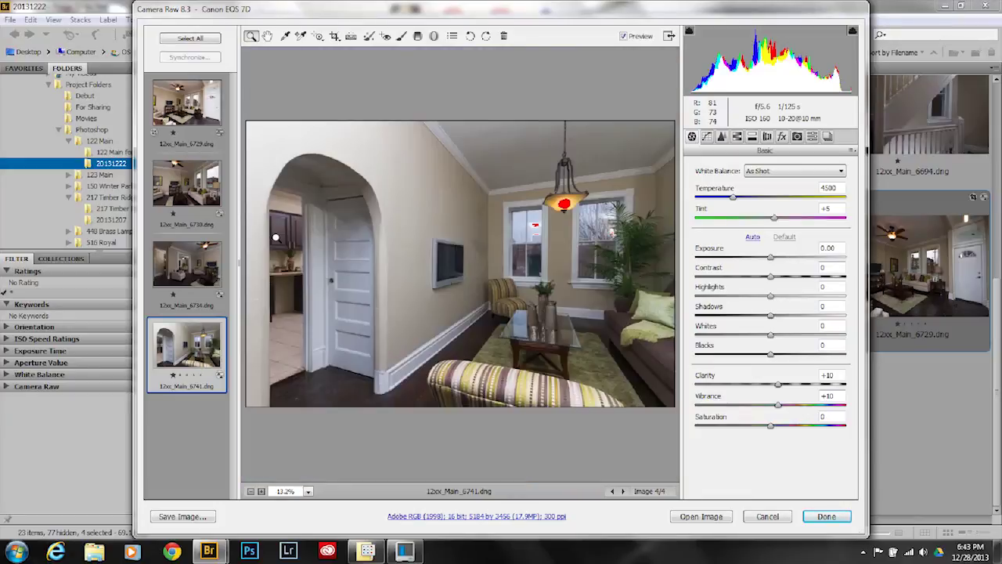
# - Apply the automatic tone adjustments to 12xx_Main_6730.dng and set its exposure to +0.90
pyautogui.click(185, 187)
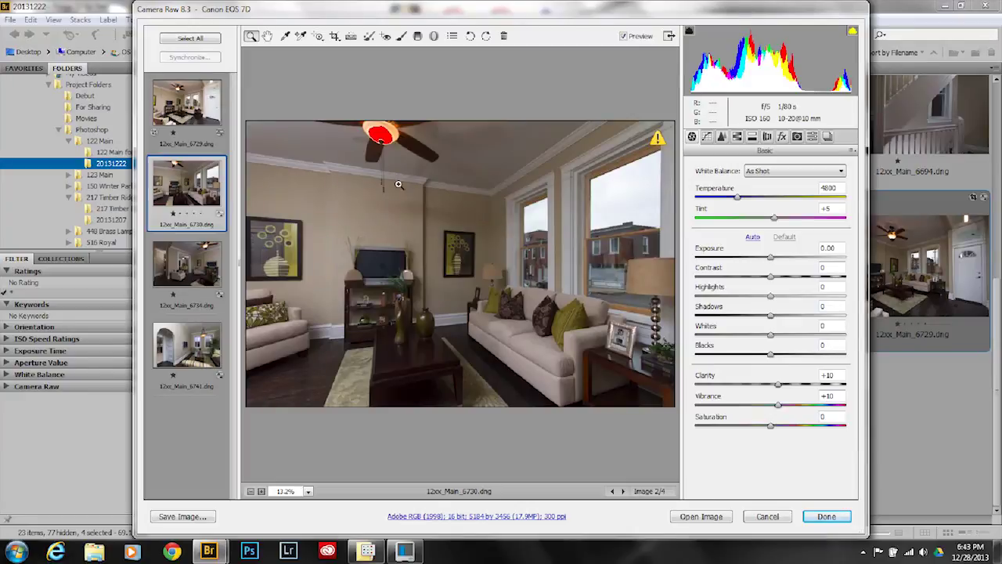
pyautogui.click(750, 237)
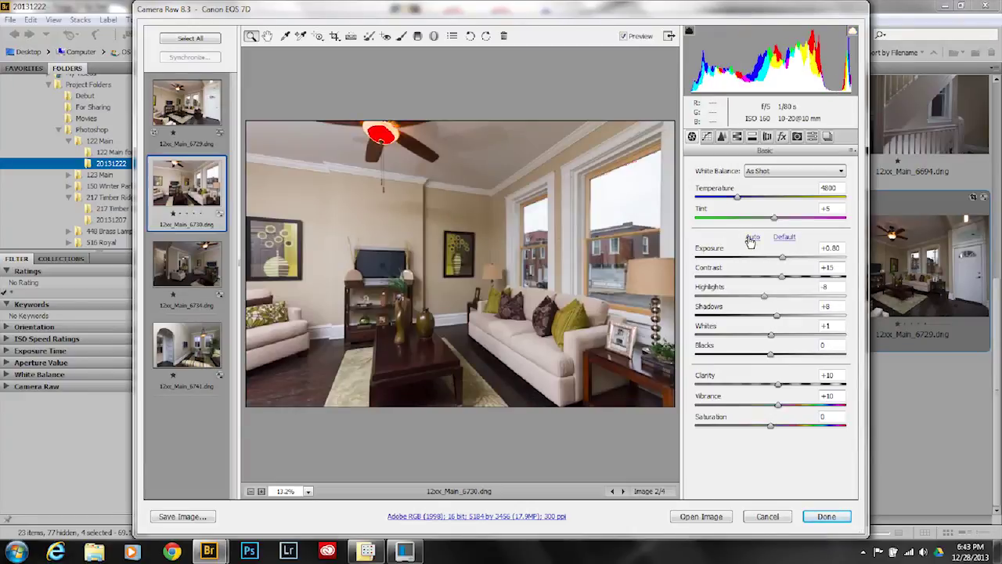
pyautogui.moveTo(780, 262); pyautogui.dragTo(783, 262)
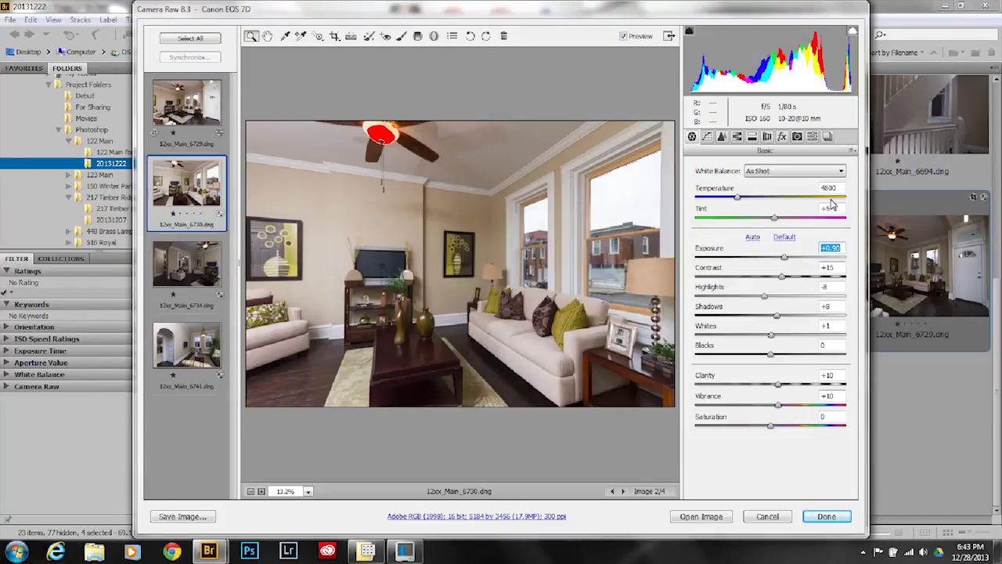
# - Try the Auto white balance on 12xx_Main_6730.dng and set it back to As Shot
pyautogui.click(844, 173)
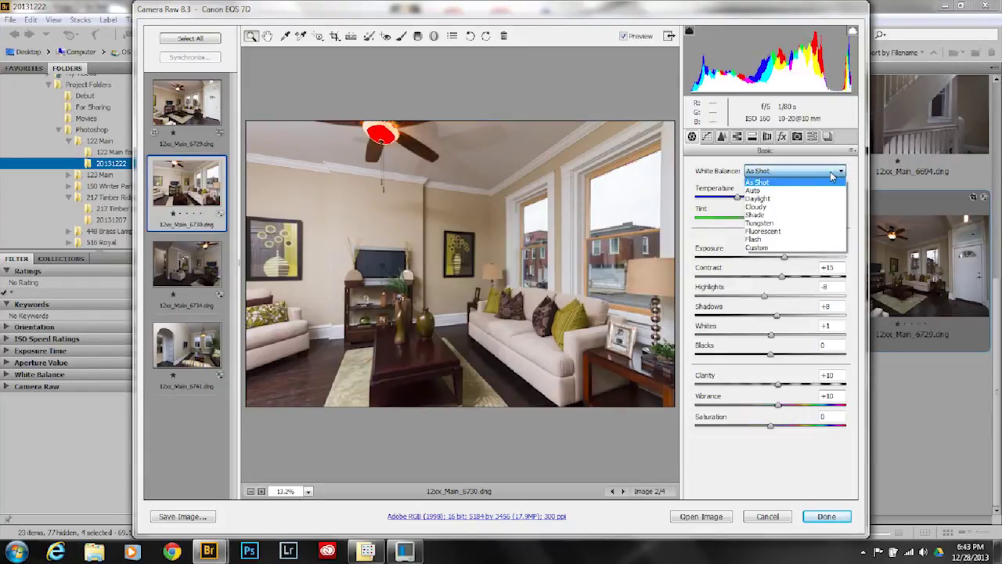
pyautogui.click(779, 180)
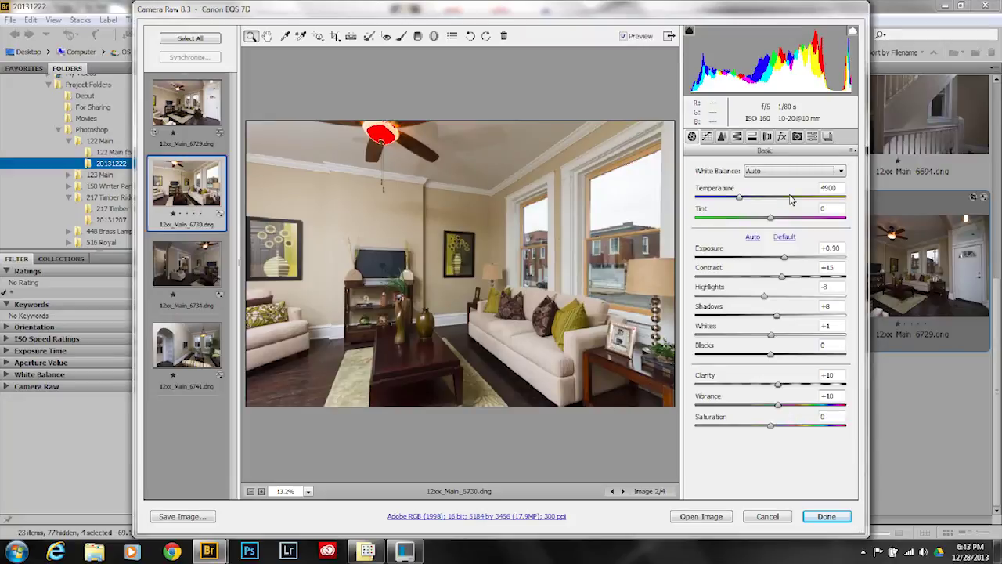
pyautogui.click(843, 174)
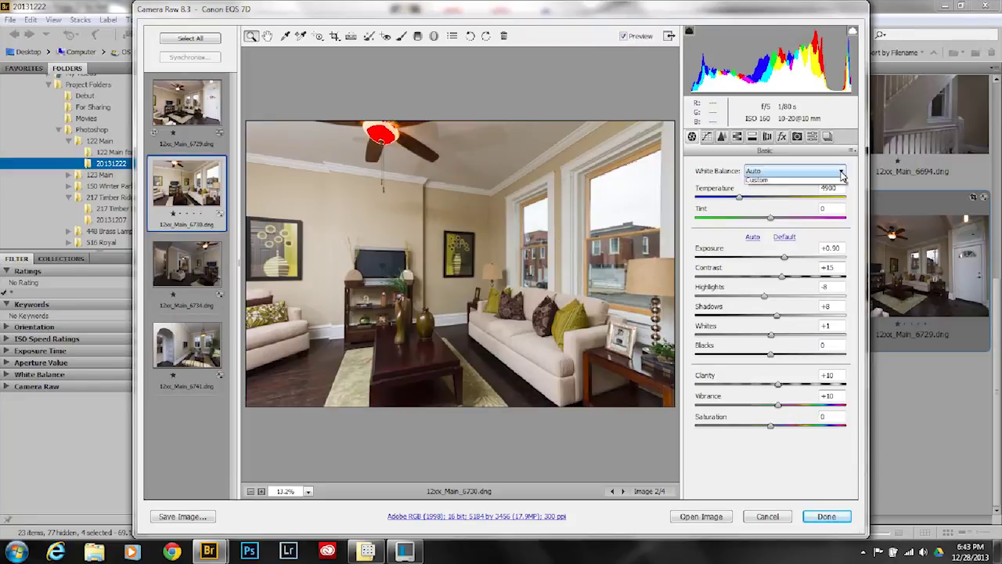
pyautogui.click(779, 182)
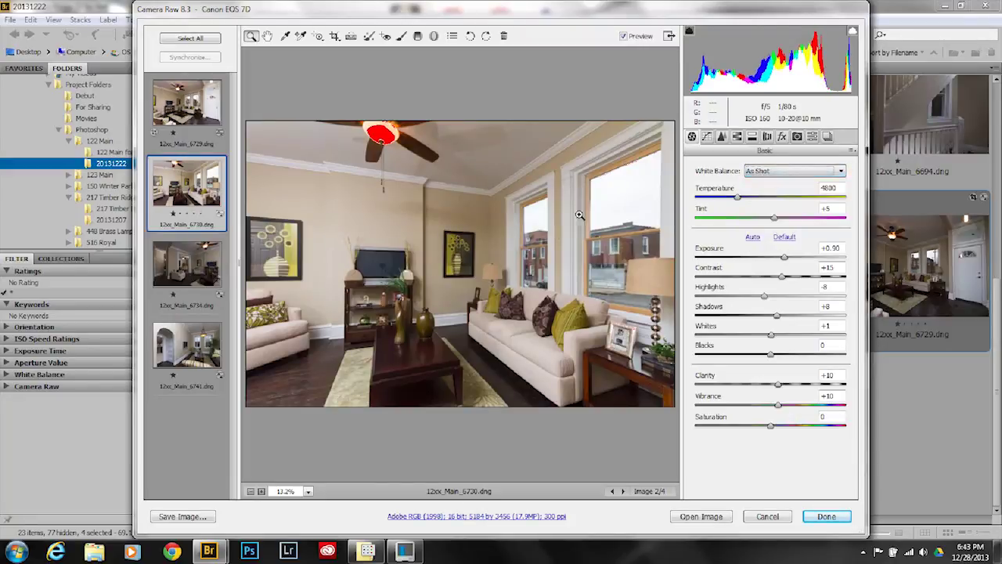
# - Apply automatic tone adjustments to 12xx_Main_6734 and 6741, then set their exposures to +1.40 and +0.50 respectively
pyautogui.click(178, 271)
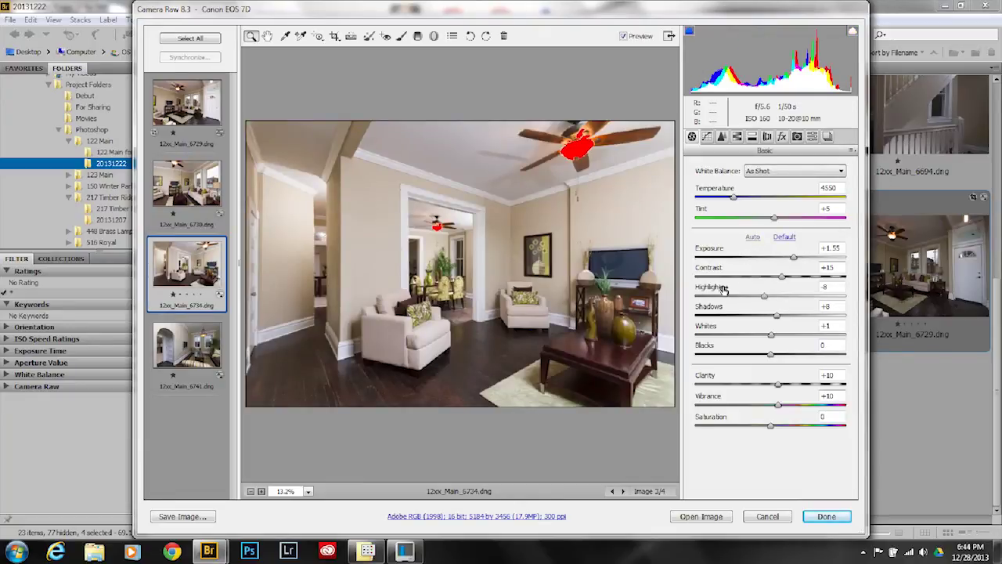
pyautogui.moveTo(794, 261); pyautogui.dragTo(790, 261)
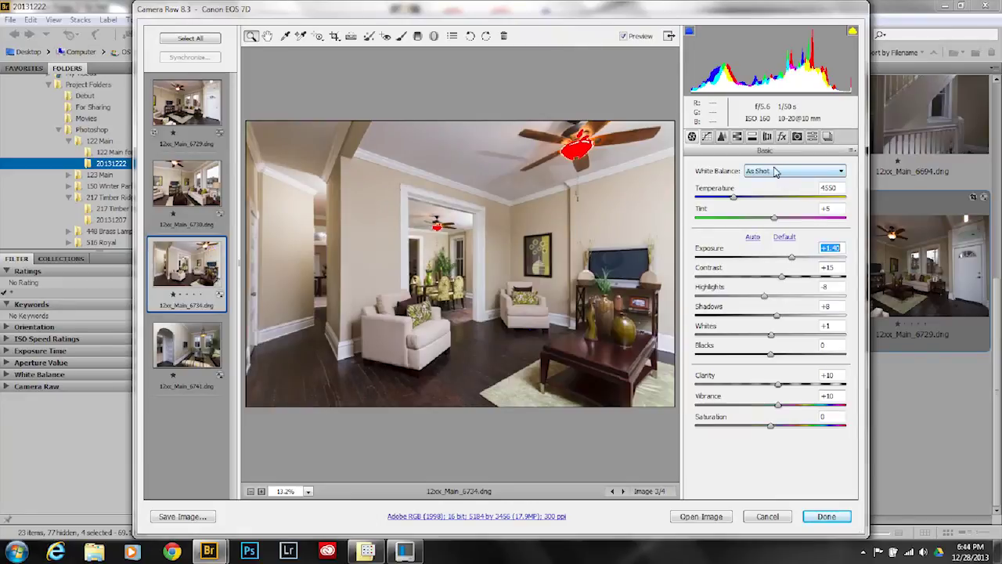
pyautogui.click(192, 350)
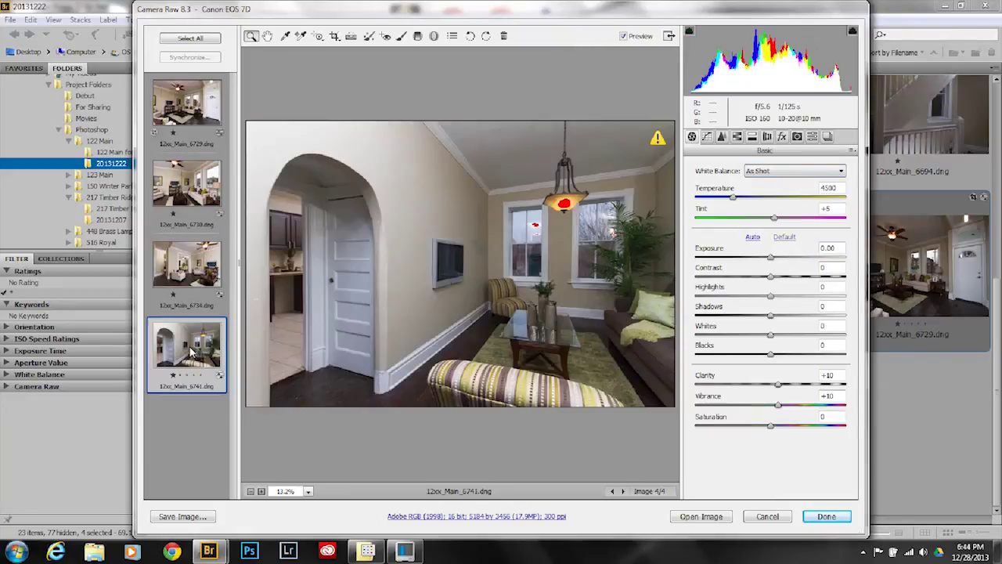
pyautogui.click(750, 238)
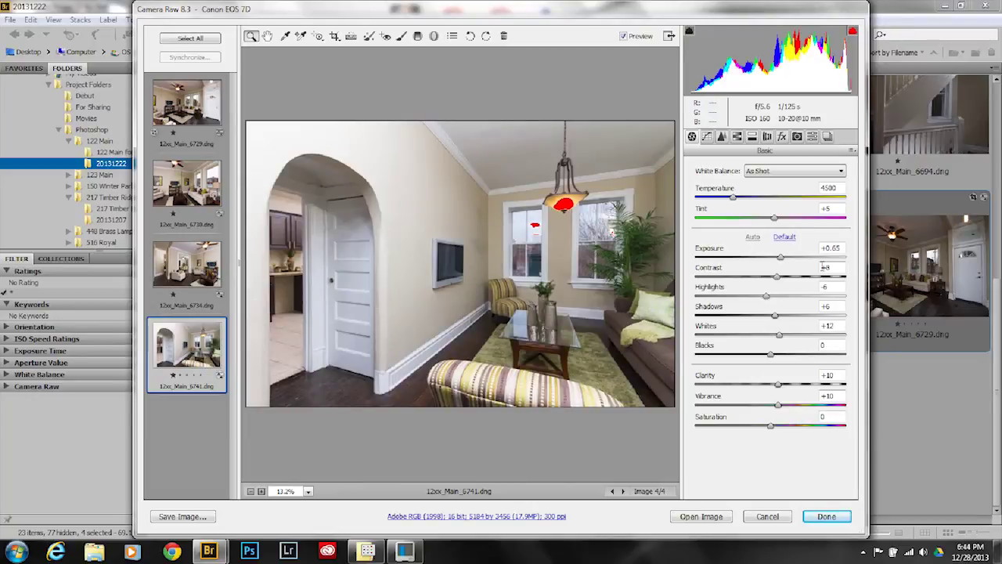
pyautogui.click(781, 260)
pyautogui.moveTo(780, 260); pyautogui.dragTo(778, 260)
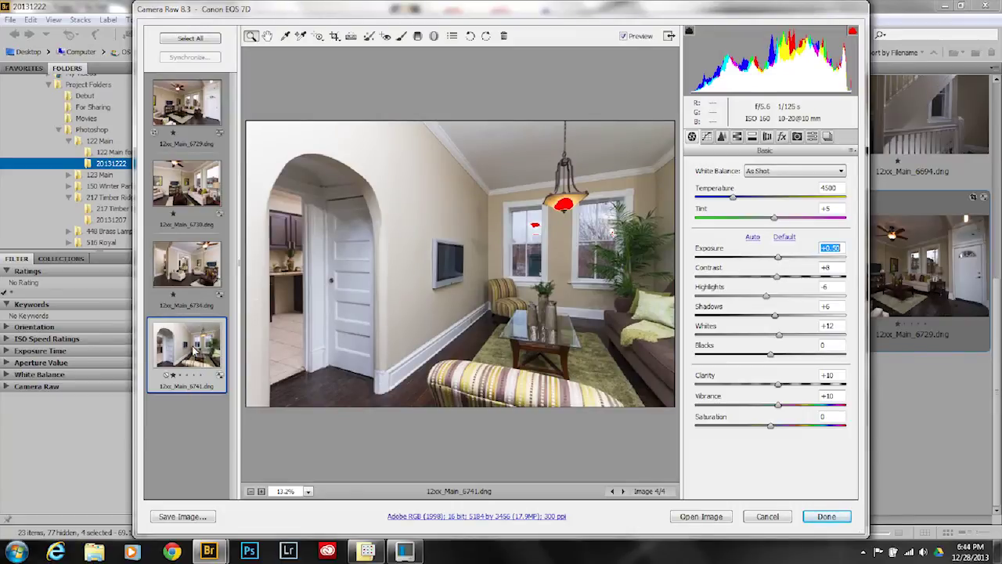
# - Select all four corrected photos and open them together in Photoshop
pyautogui.click(189, 112)
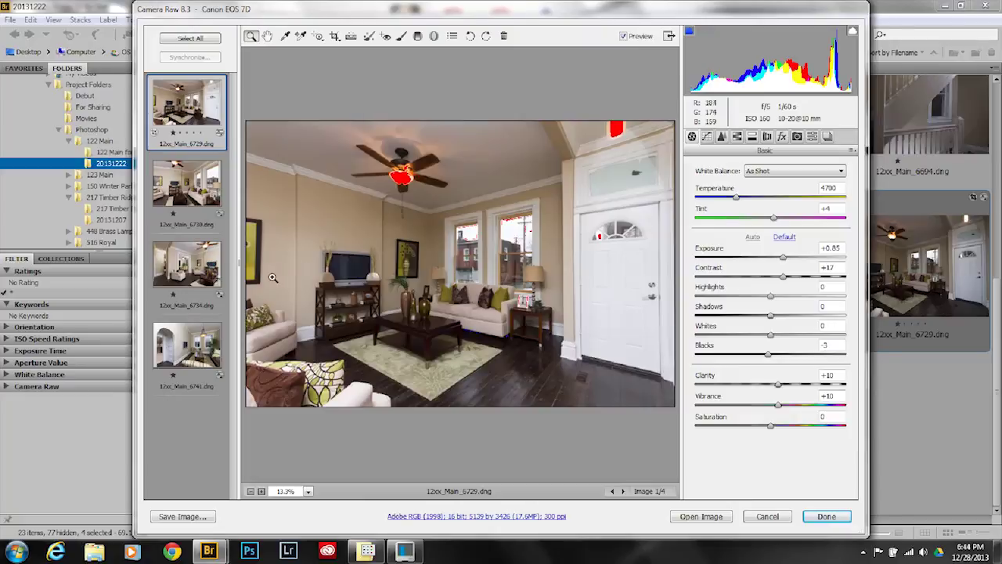
pyautogui.click(206, 40)
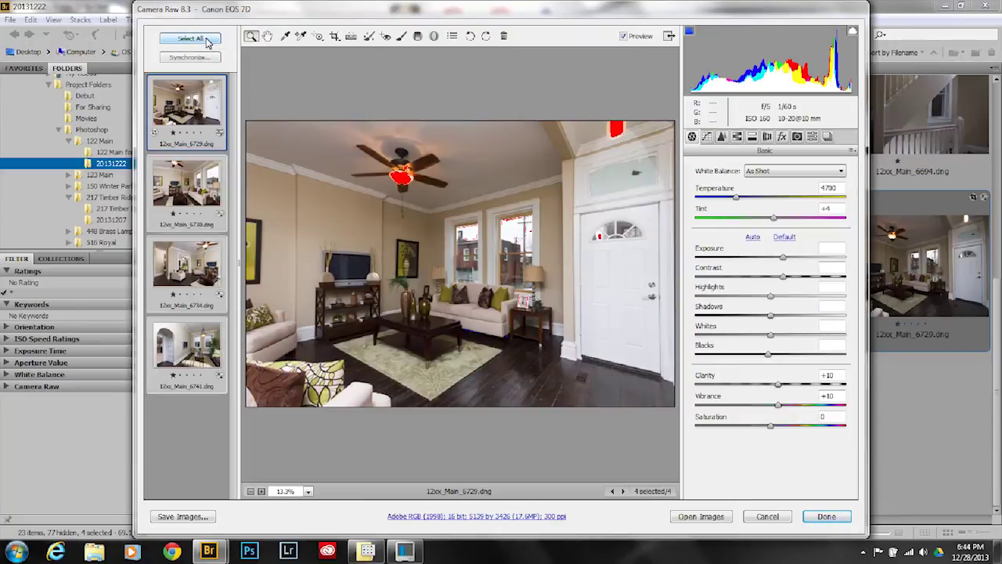
pyautogui.click(202, 110)
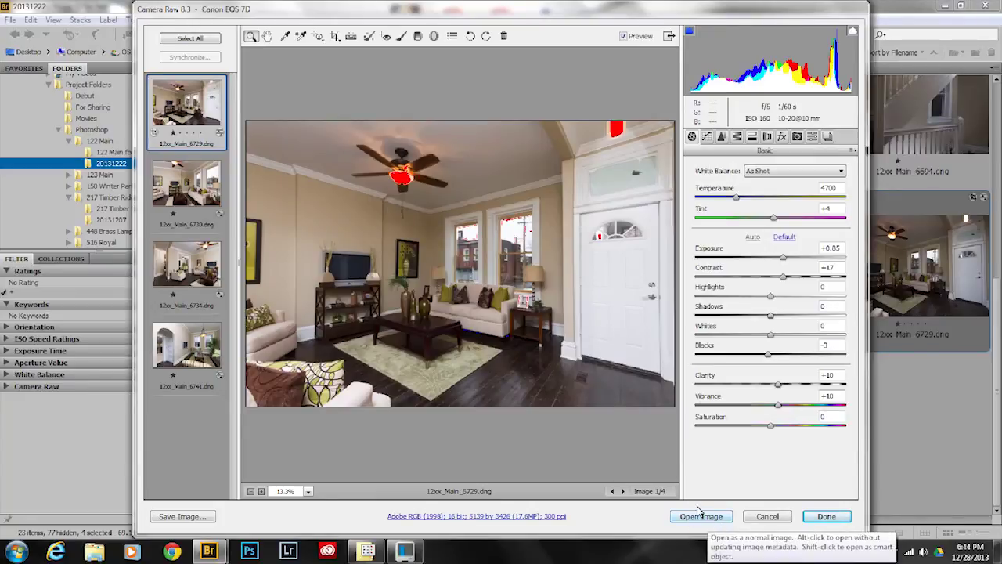
pyautogui.click(211, 41)
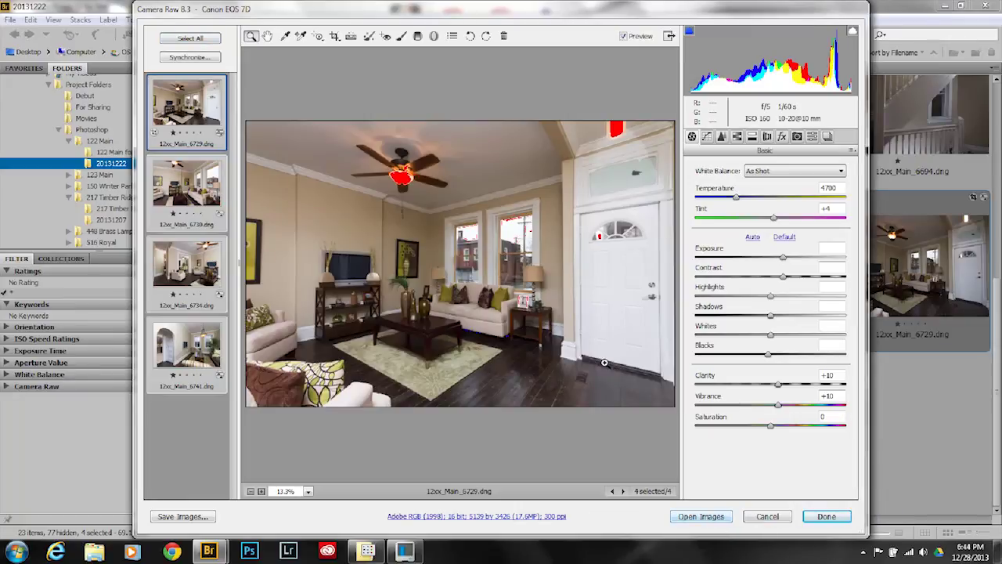
pyautogui.click(695, 519)
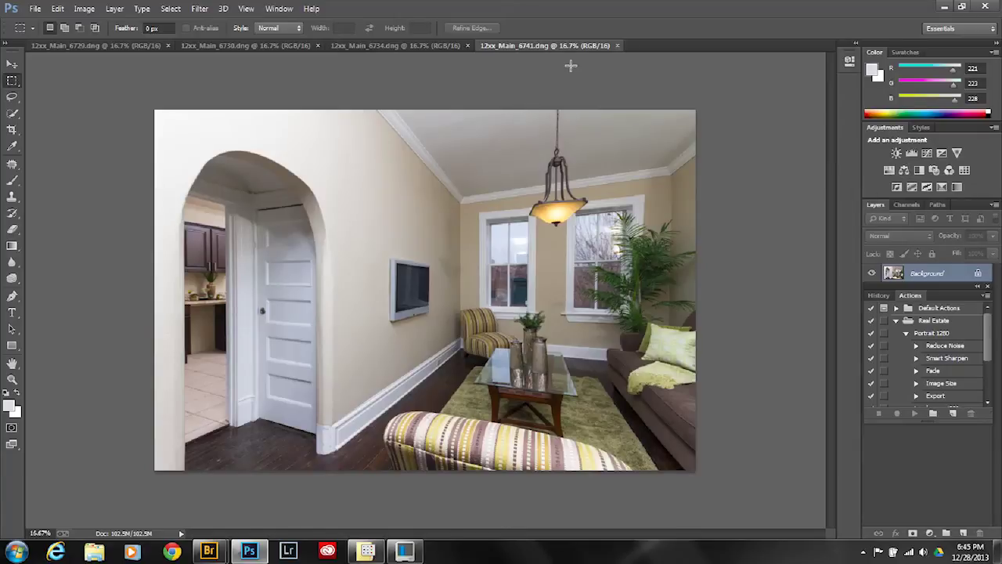
# - Apply a Shadows/Highlights adjustment of 14% shadows and 14% highlights to 12xx_Main_6729.dng
pyautogui.click(90, 46)
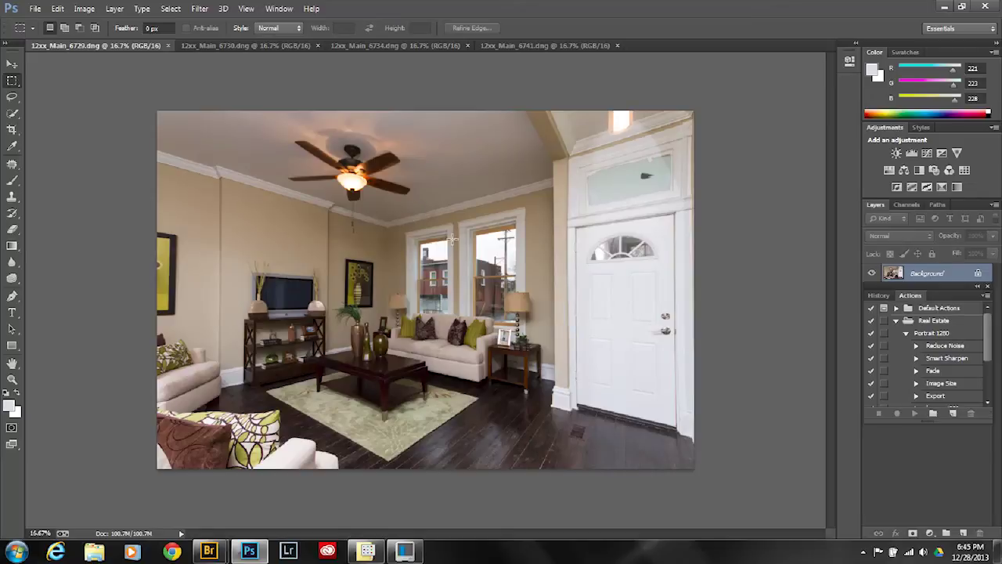
pyautogui.hotkey('ctrl', 'shift', 'h')
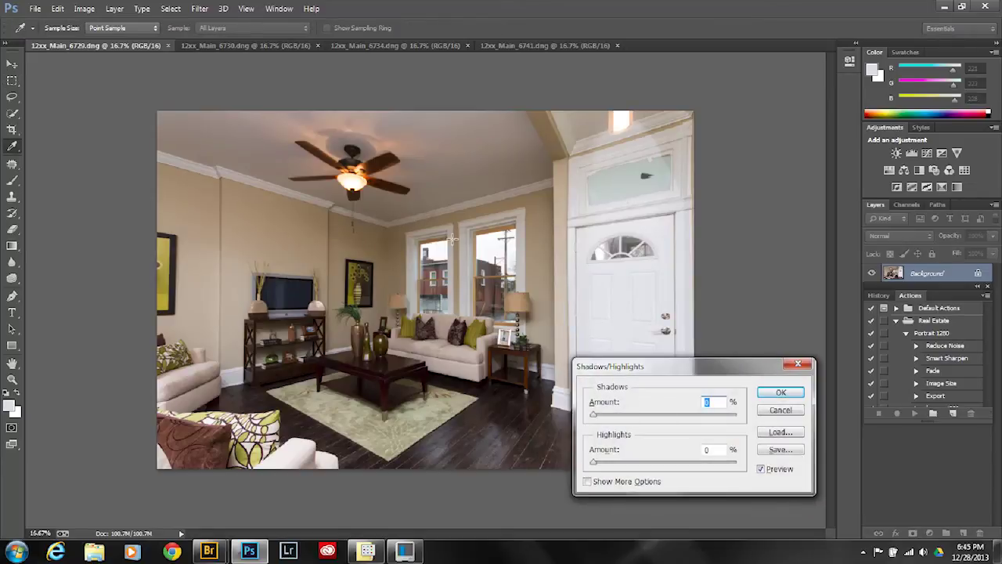
pyautogui.moveTo(594, 463); pyautogui.dragTo(615, 483)
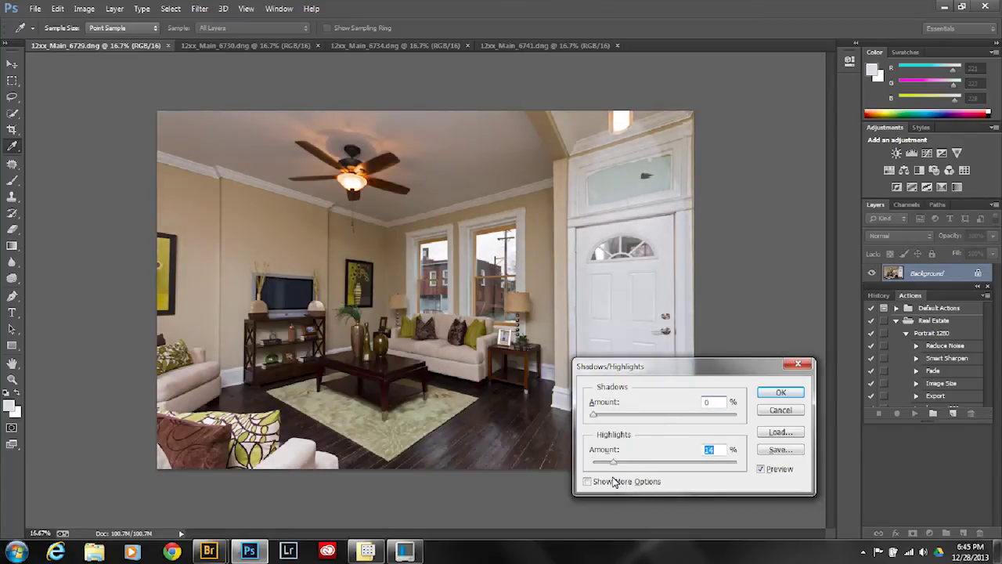
pyautogui.moveTo(592, 419); pyautogui.dragTo(578, 433)
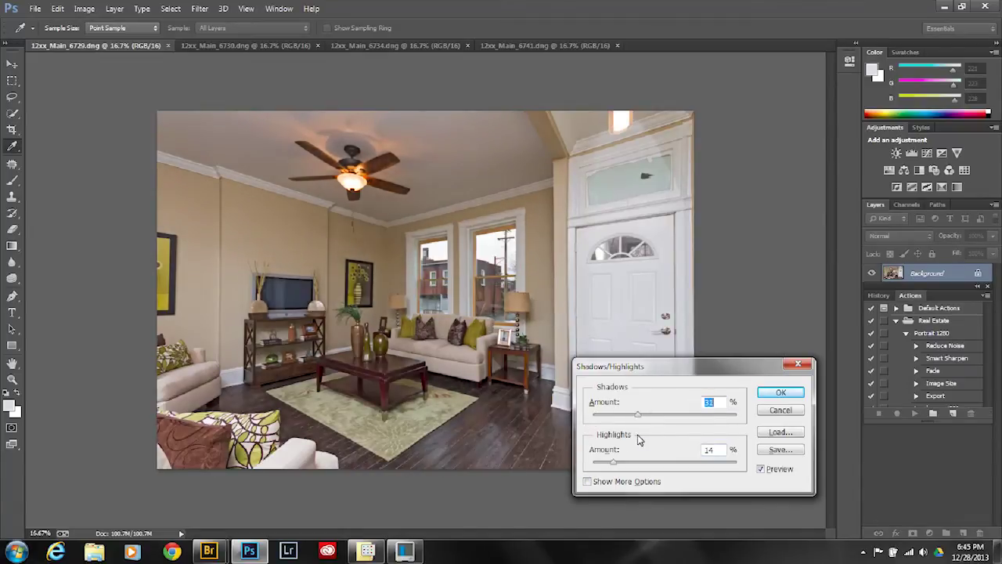
pyautogui.moveTo(638, 440); pyautogui.dragTo(626, 440)
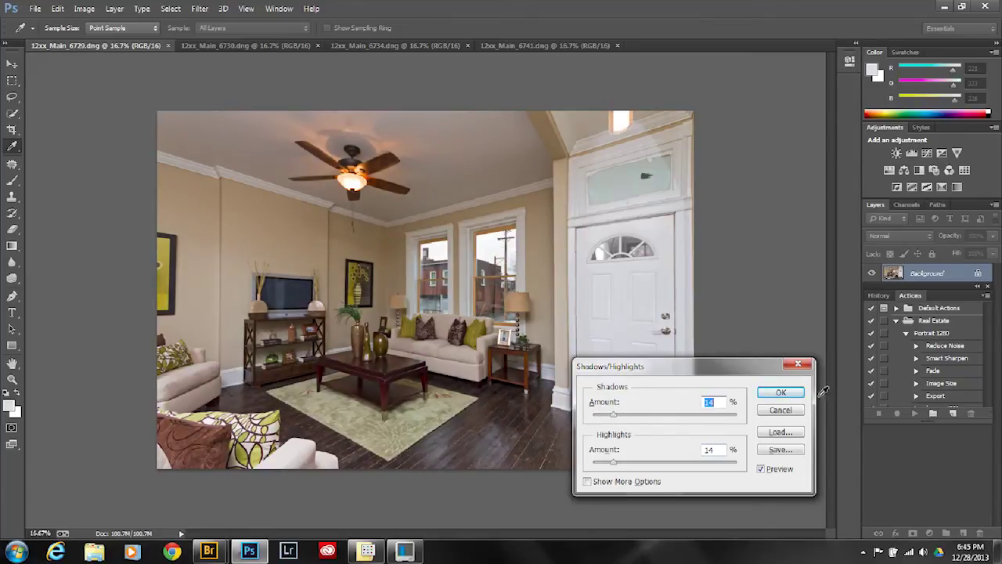
pyautogui.click(781, 393)
pyautogui.press('m')
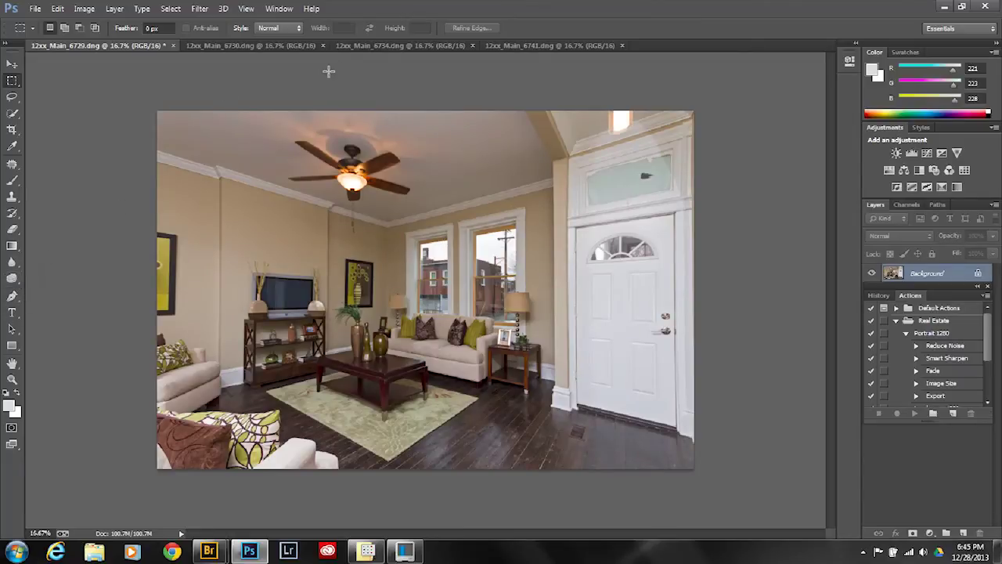
# - Check the opened photos 12xx_Main_6730, 6734 and 6741 in turn for shadows and highlights that need adjusting
pyautogui.click(279, 44)
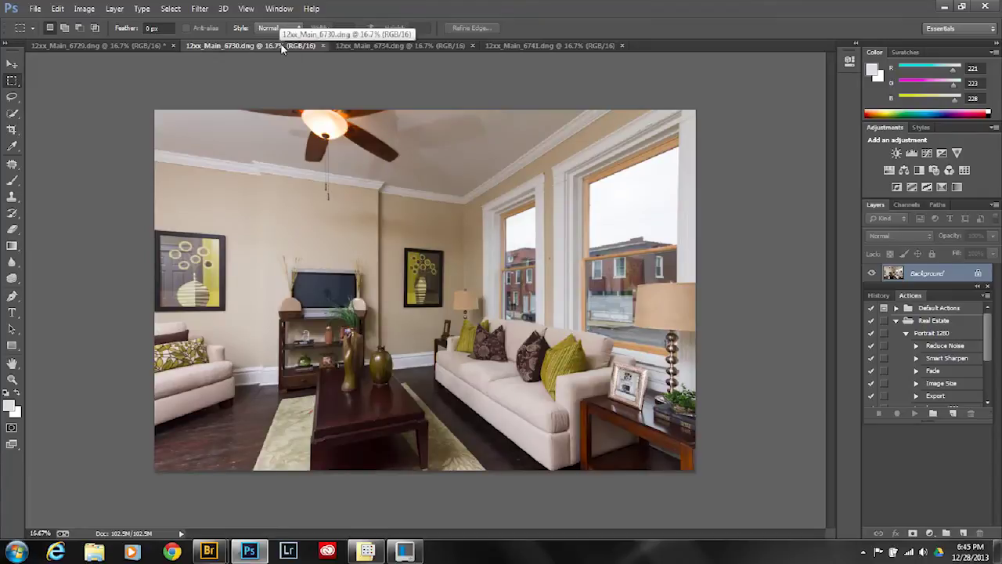
pyautogui.click(396, 47)
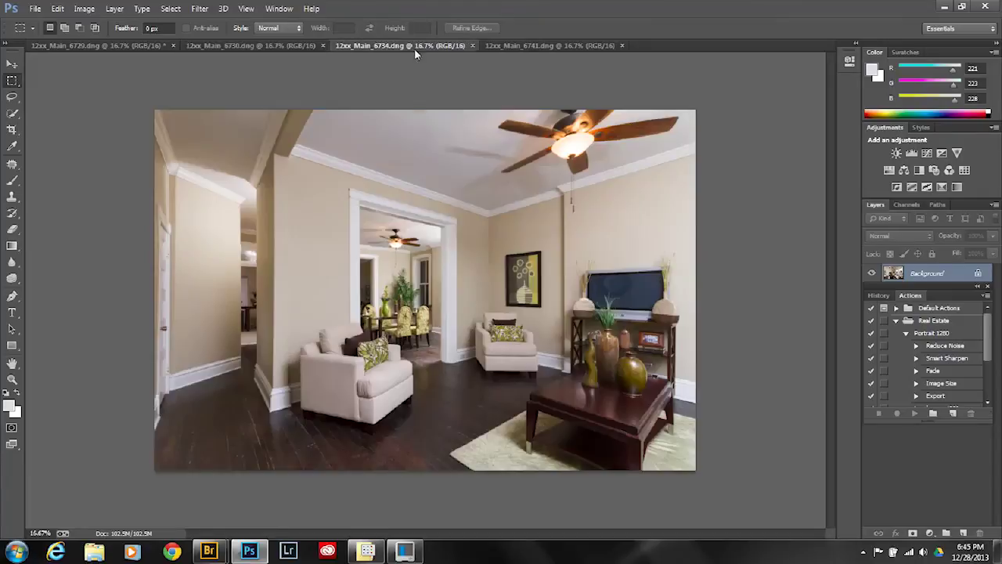
pyautogui.click(515, 47)
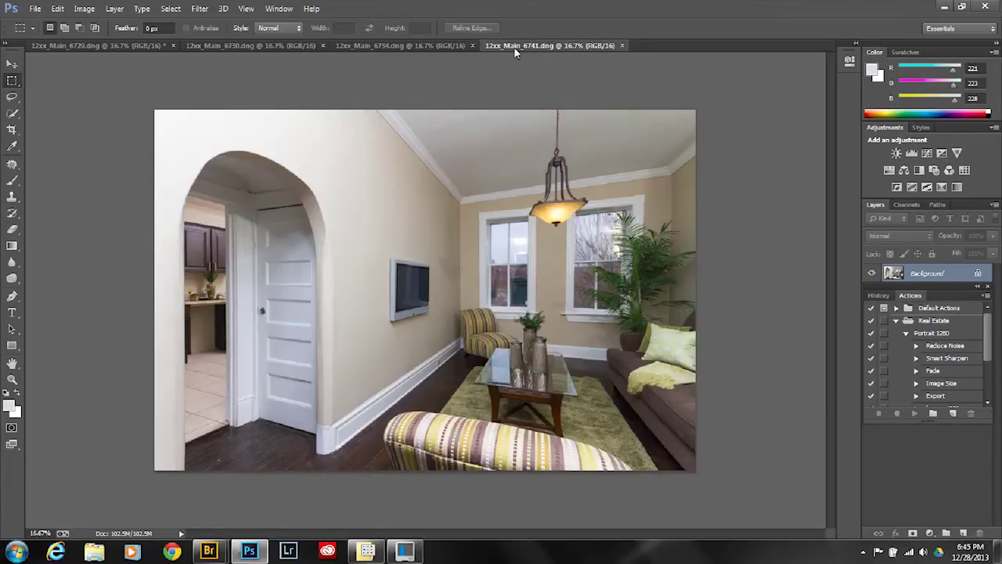
# - Lighten the dark floor and furniture in 12xx_Main_6729 and 12xx_Main_6730 using the Dodge tool with its range set to Shadows
pyautogui.click(65, 44)
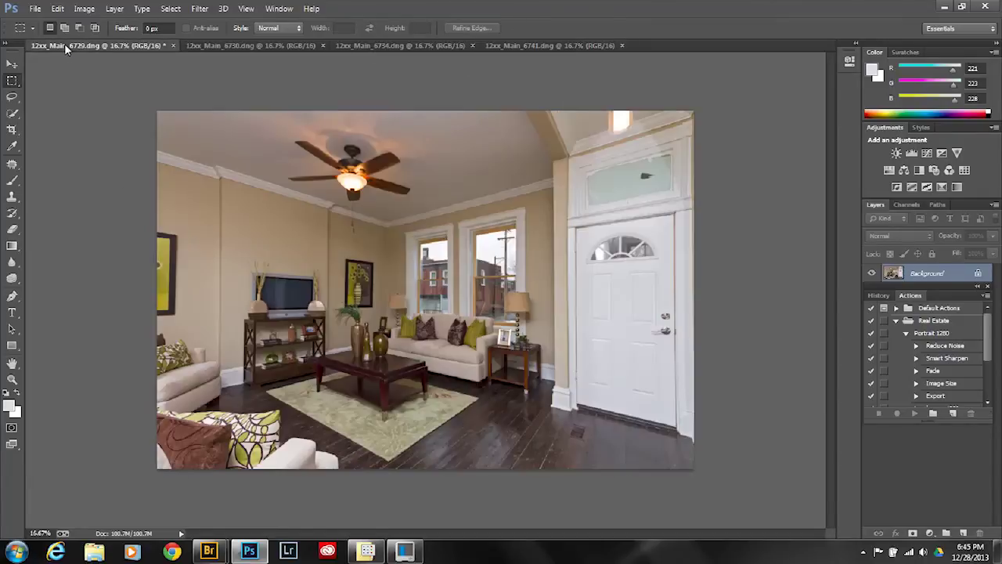
pyautogui.click(12, 278)
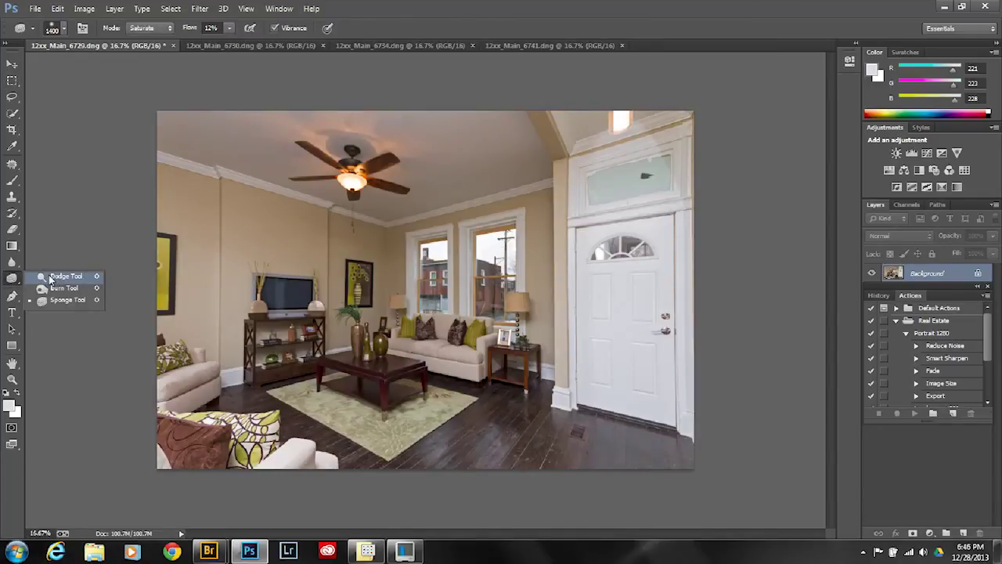
pyautogui.click(50, 279)
pyautogui.click(148, 29)
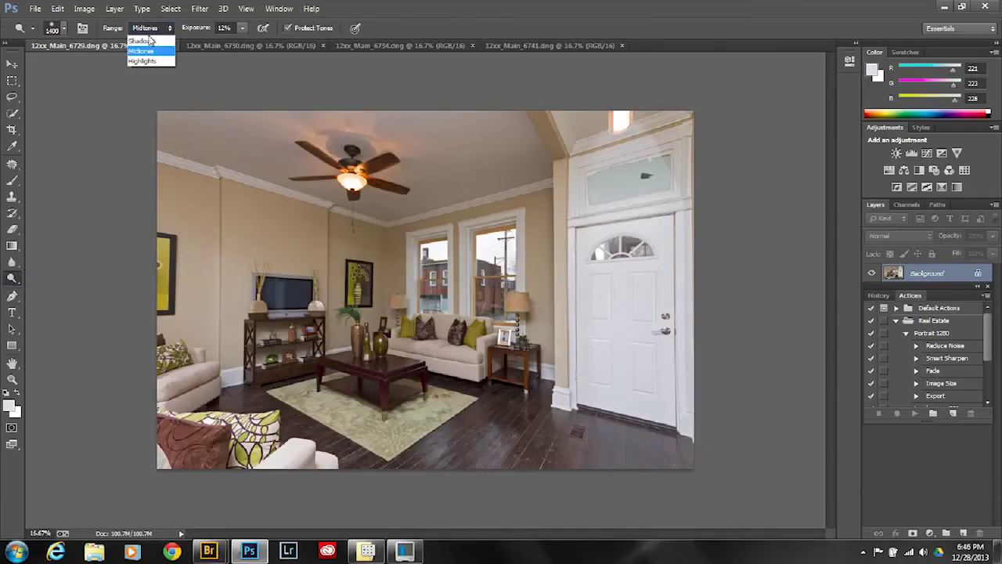
pyautogui.click(148, 40)
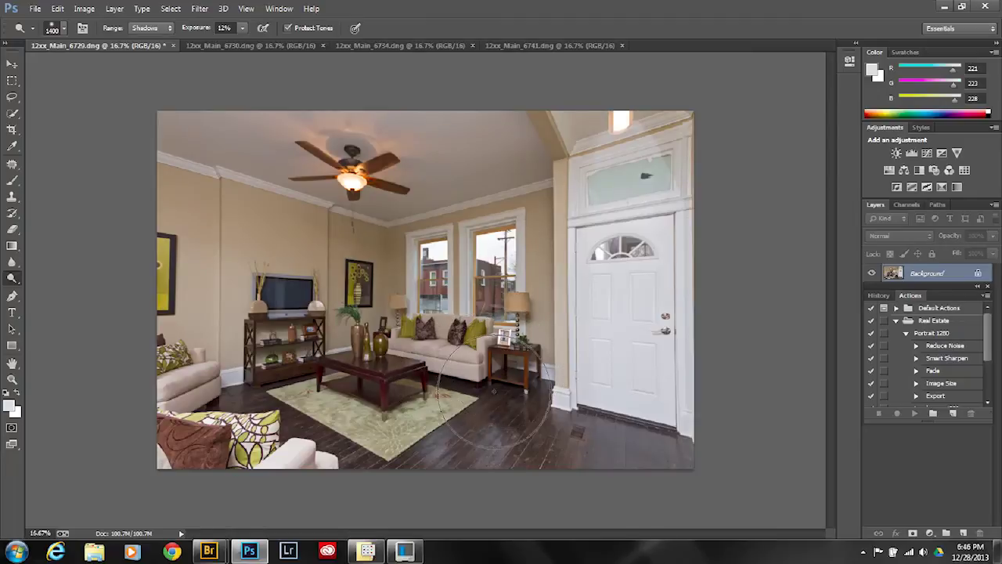
pyautogui.click(285, 45)
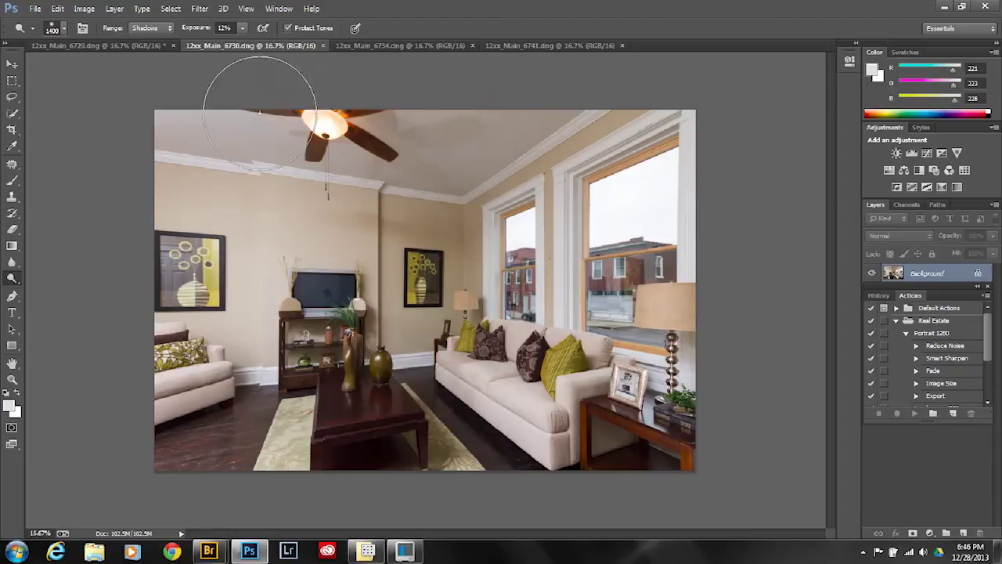
pyautogui.moveTo(357, 414)
pyautogui.mouseDown()
pyautogui.moveTo(357, 425)
pyautogui.moveTo(347, 369)
pyautogui.moveTo(346, 422)
pyautogui.mouseUp()
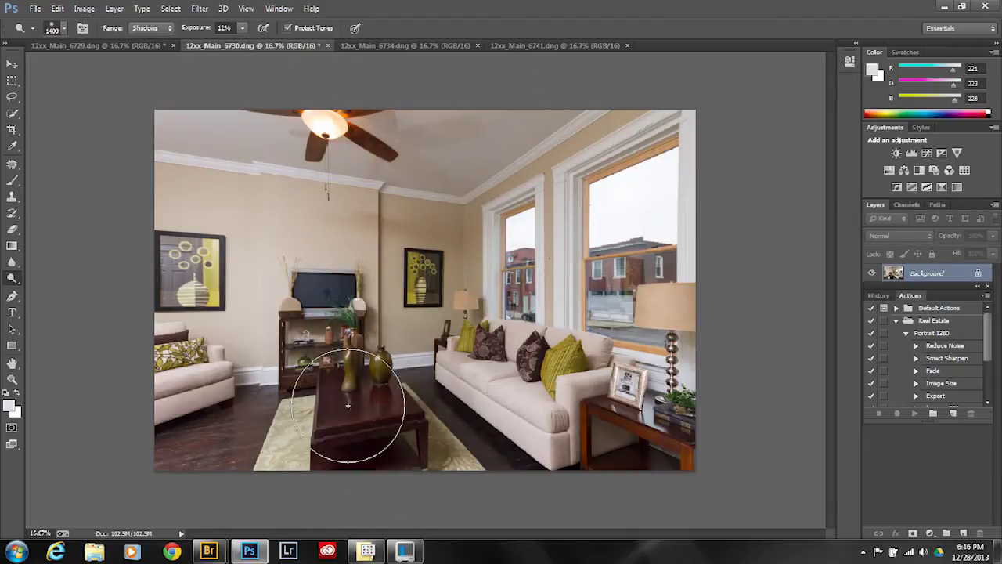
# - Dodge the dark areas of 12xx_Main_6734 and the palm by the windows in 12xx_Main_6741
pyautogui.click(423, 46)
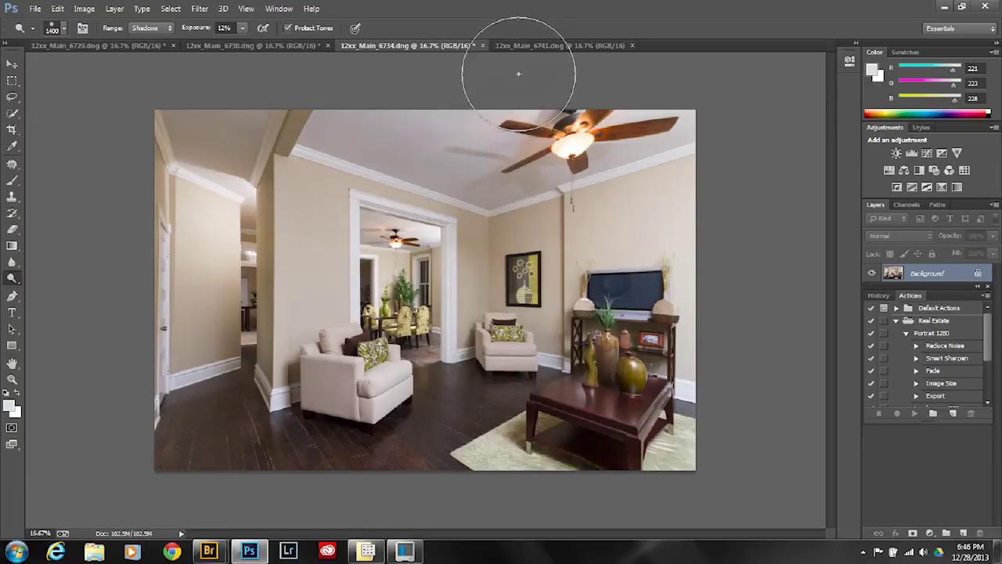
pyautogui.click(527, 46)
pyautogui.moveTo(636, 266)
pyautogui.mouseDown()
pyautogui.moveTo(640, 407)
pyautogui.moveTo(632, 280)
pyautogui.mouseUp()
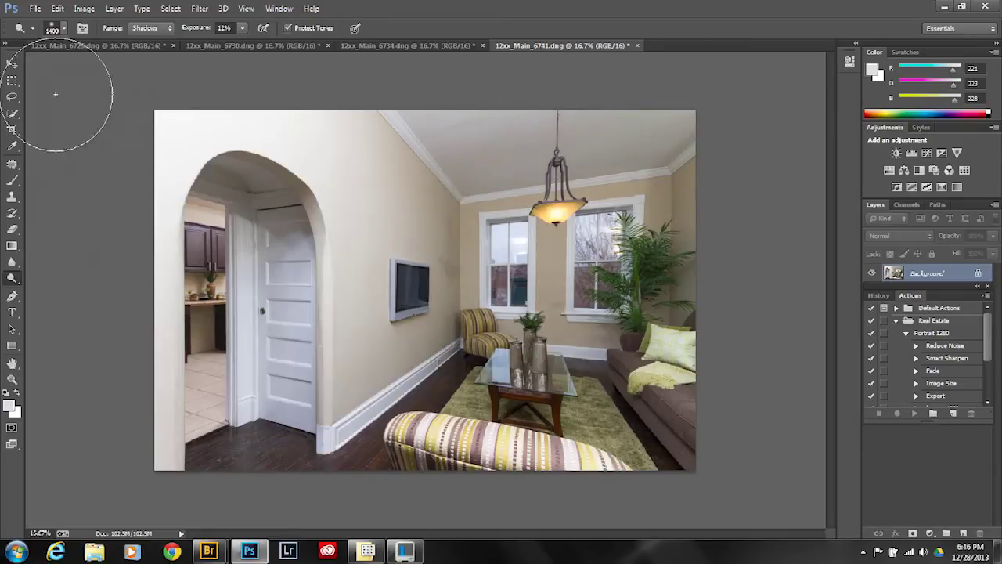
# - Set the Dodge range to Midtones and brighten dull areas in 12xx_Main_6741, 6734, 6730 and 6729, including the archway in 6741
pyautogui.click(168, 29)
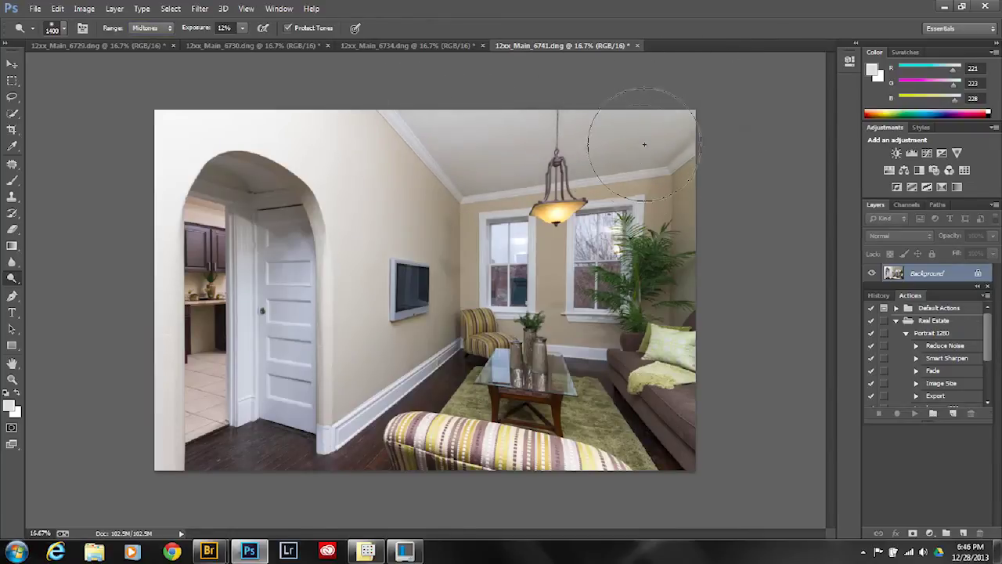
pyautogui.moveTo(221, 187); pyautogui.dragTo(179, 224)
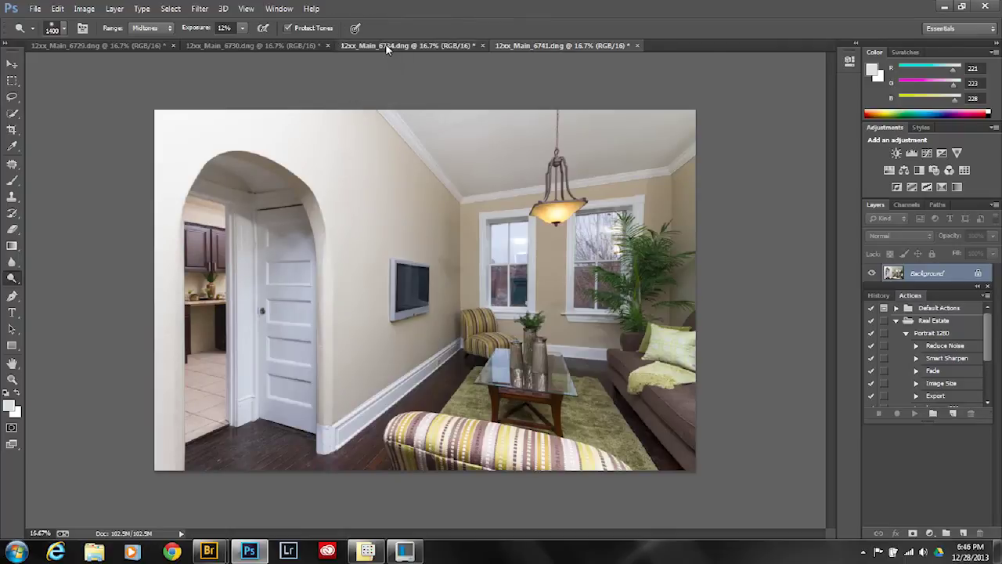
pyautogui.click(386, 46)
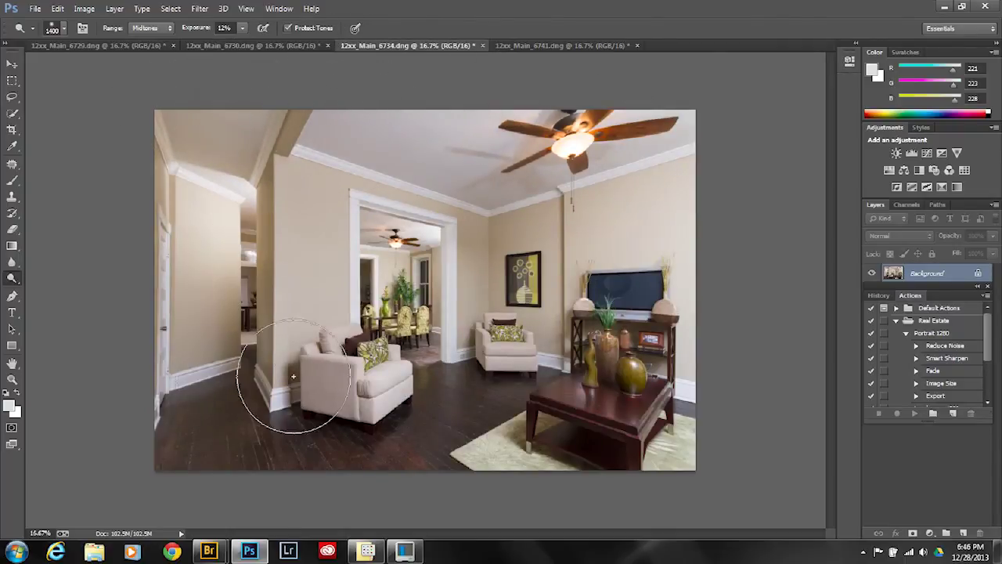
pyautogui.click(214, 45)
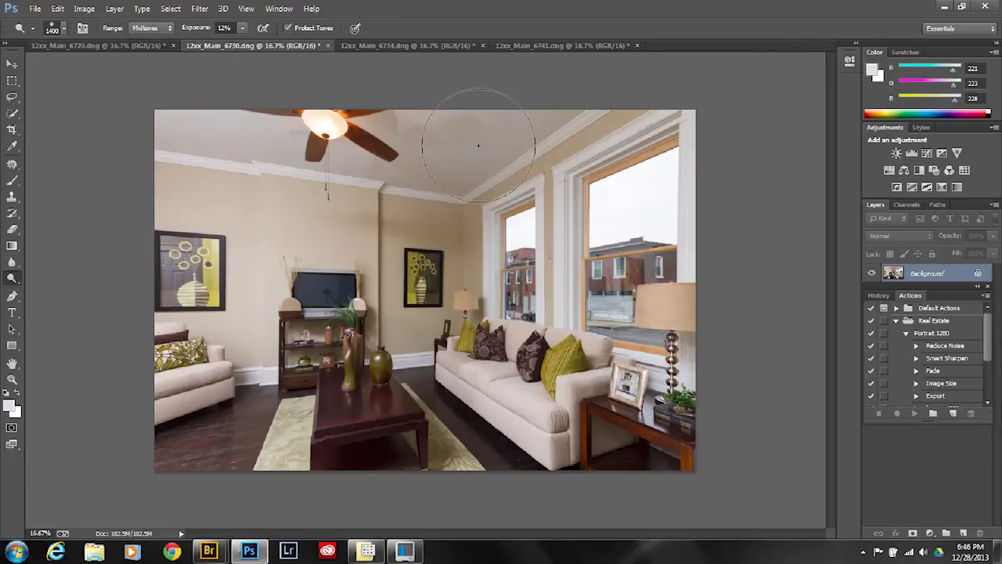
pyautogui.click(108, 45)
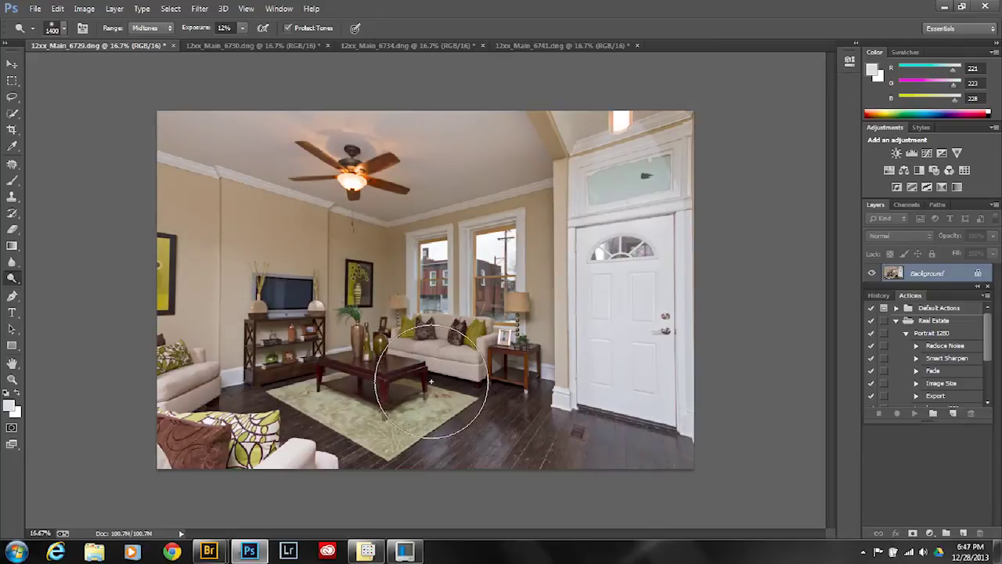
# - Boost color across the four photos, from 12xx_Main_6729 to 6741, using the Sponge tool in Saturate mode at 12% flow
pyautogui.rightClick(9, 279)
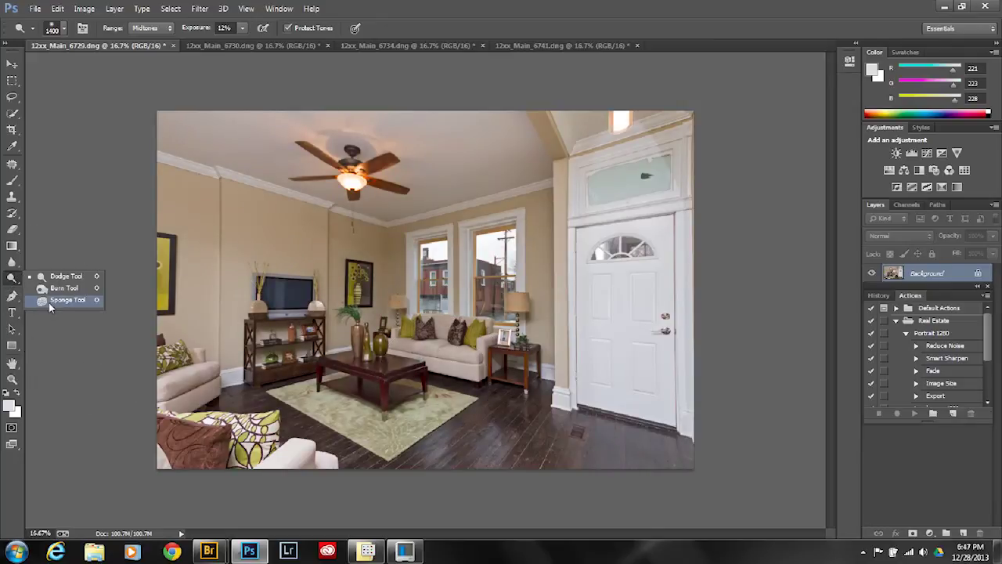
pyautogui.click(49, 302)
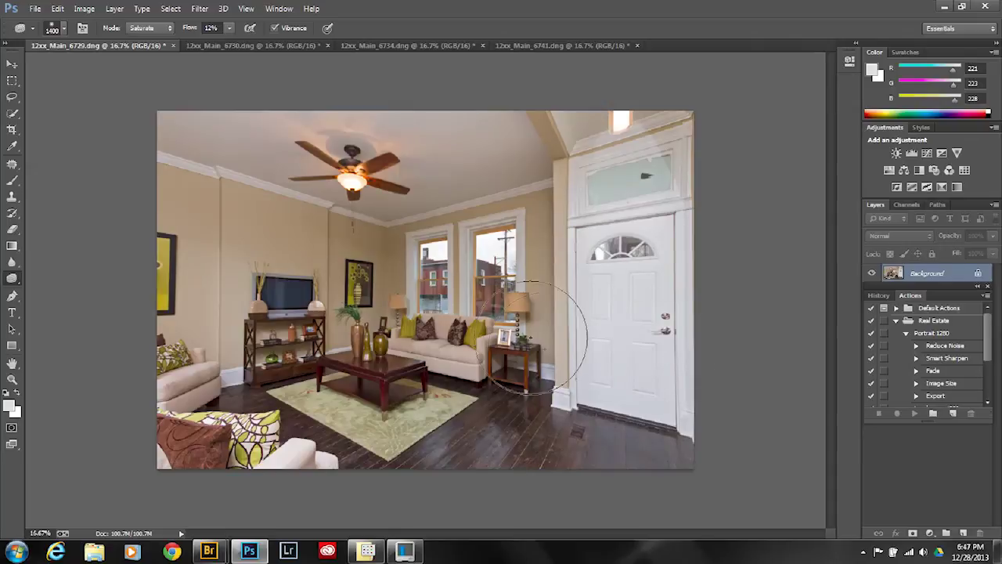
pyautogui.click(282, 47)
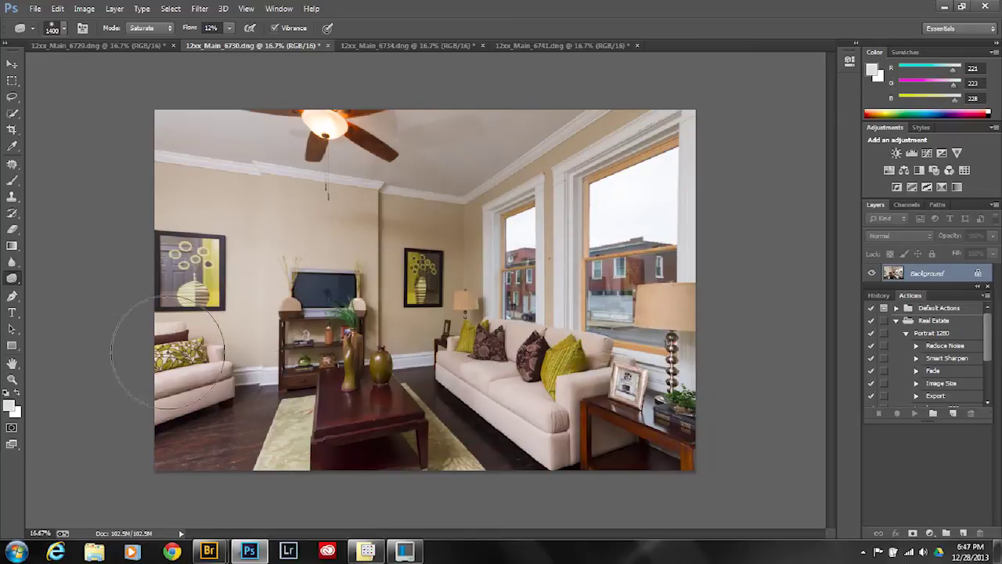
pyautogui.click(406, 45)
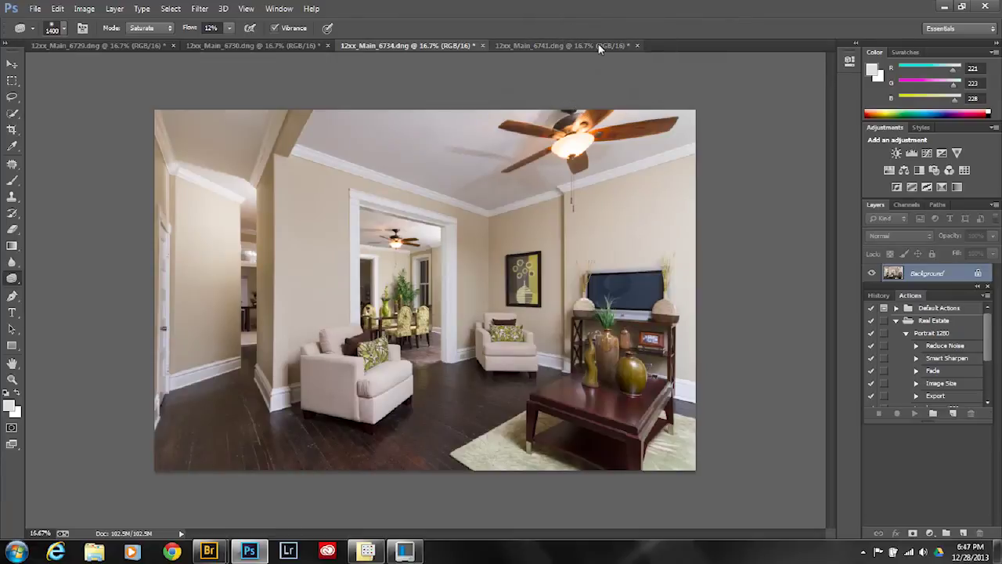
pyautogui.click(599, 46)
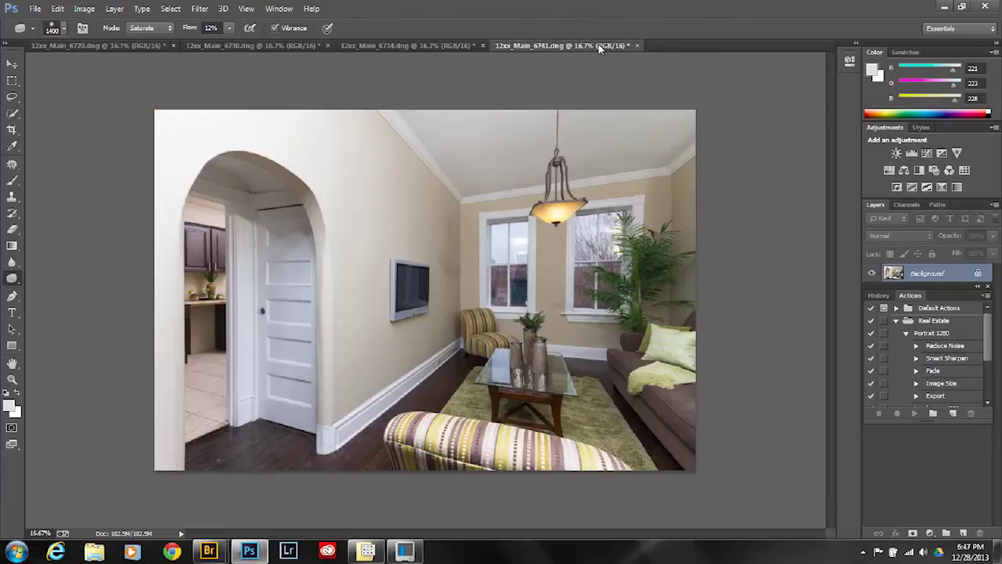
# - Run a batch on the opened files with the Landscape 1280 action from the Real Estate set and no destination
pyautogui.click(11, 66)
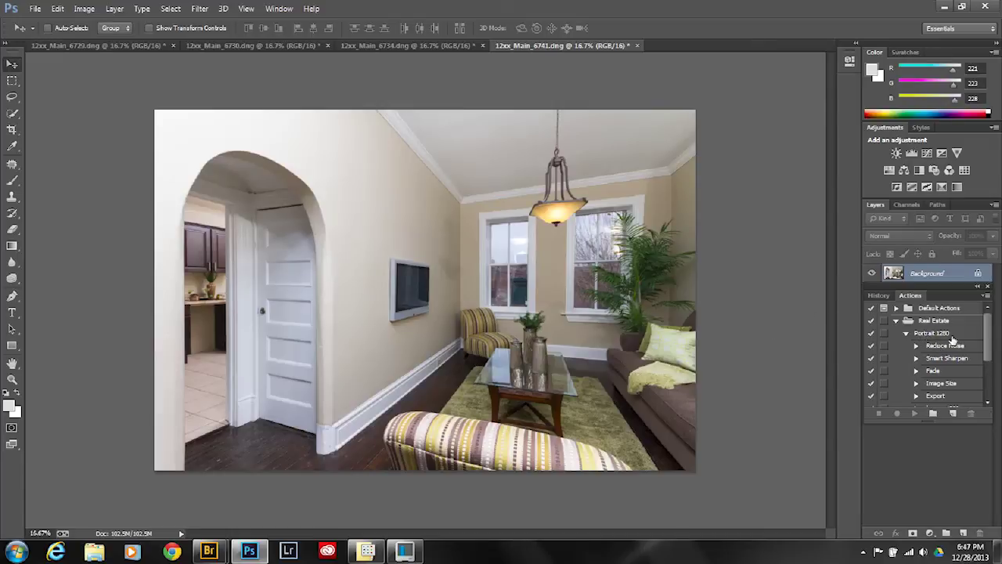
pyautogui.scroll(-3, 983, 351)
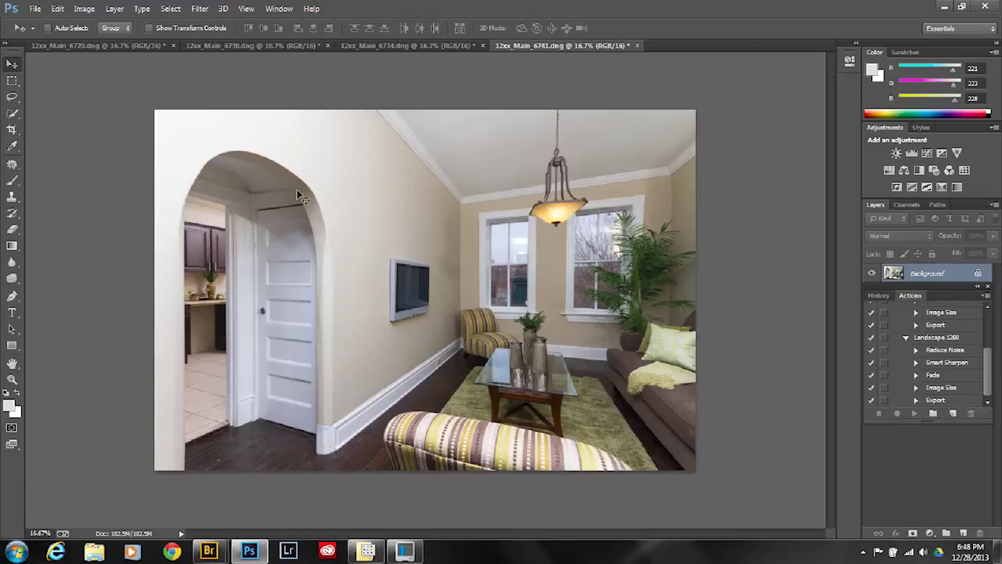
pyautogui.click(35, 9)
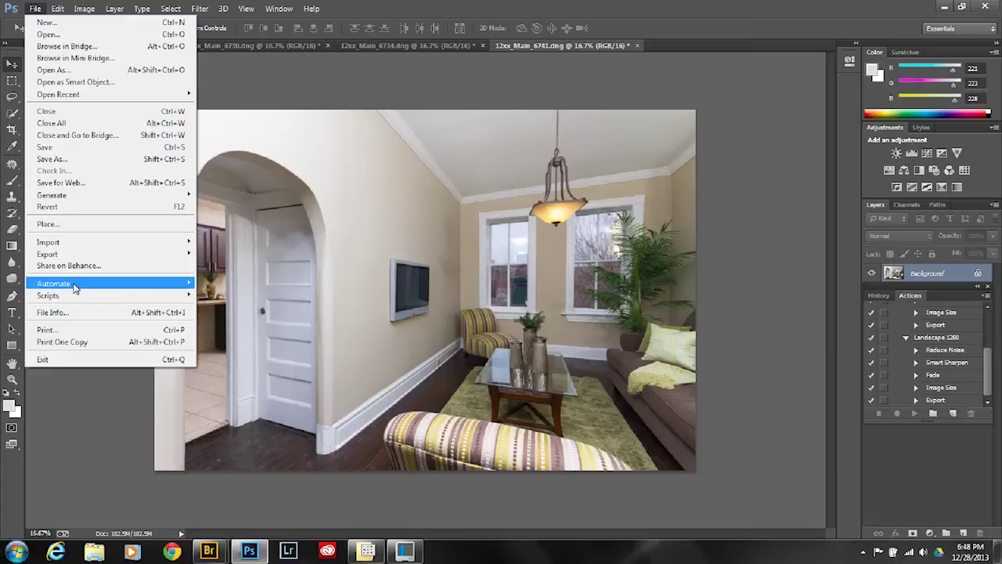
pyautogui.moveTo(74, 290)
pyautogui.click(213, 283)
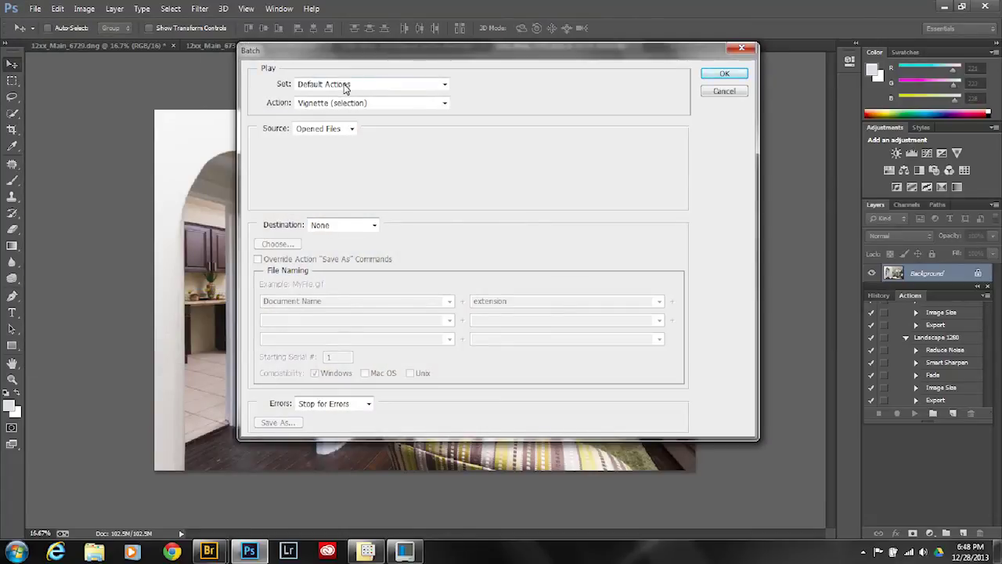
pyautogui.click(444, 86)
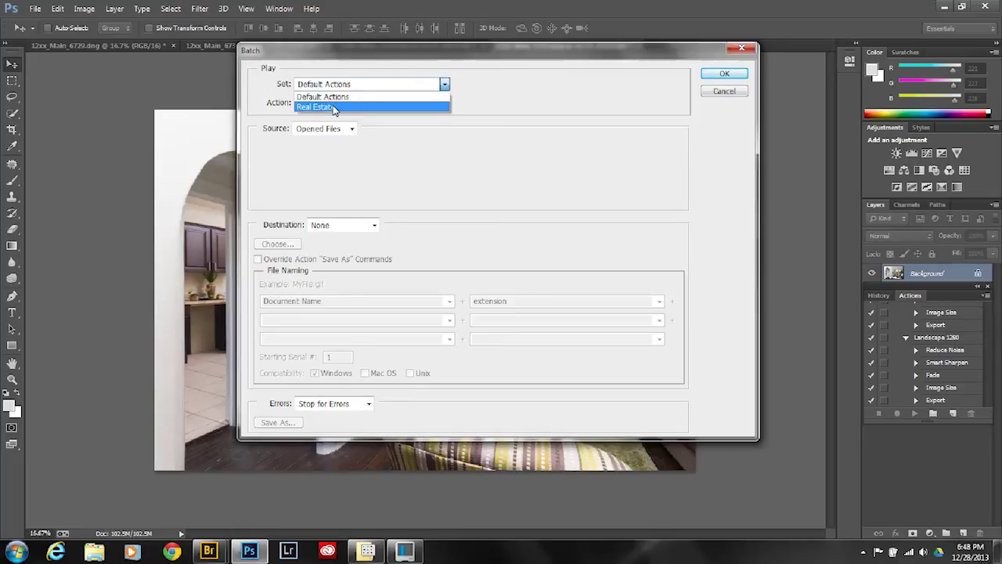
pyautogui.click(332, 107)
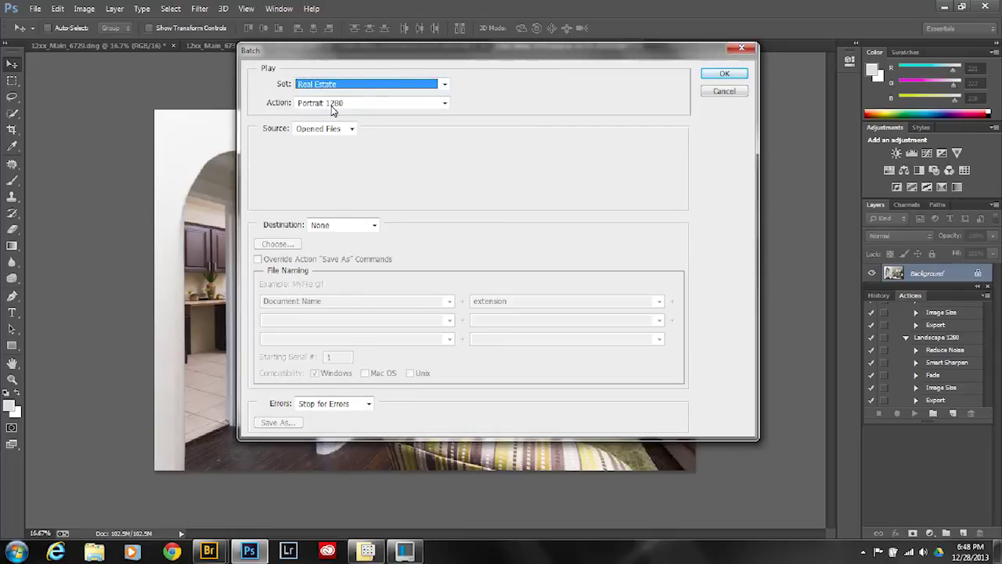
pyautogui.click(443, 103)
pyautogui.click(399, 125)
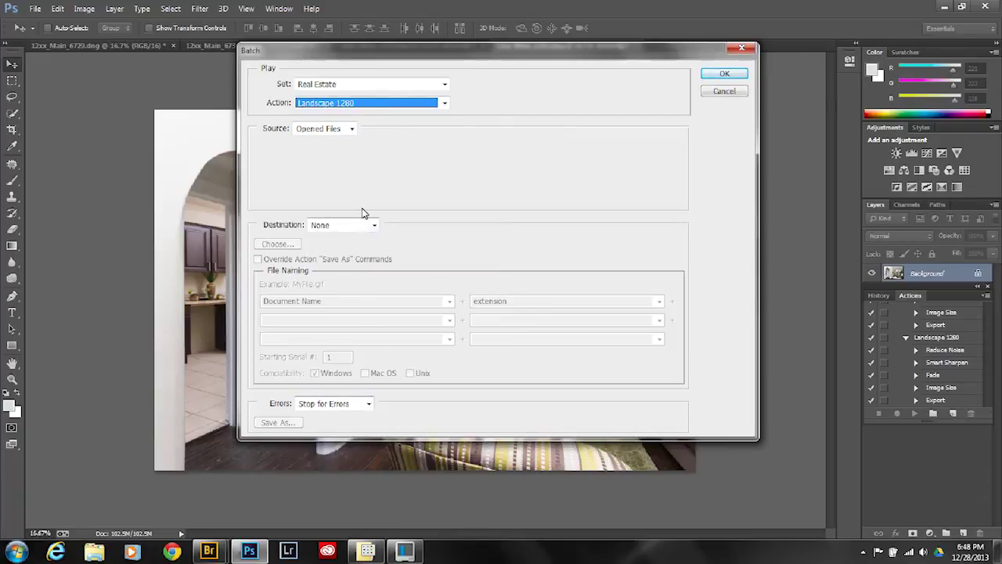
pyautogui.click(724, 74)
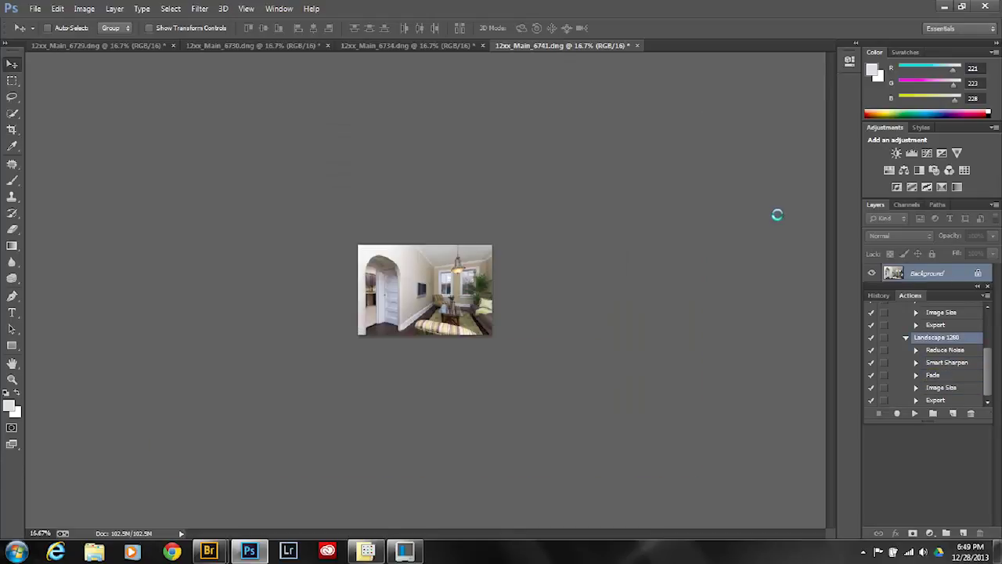
# - Quit Photoshop without saving changes to any of the four open DNG photos
pyautogui.click(985, 8)
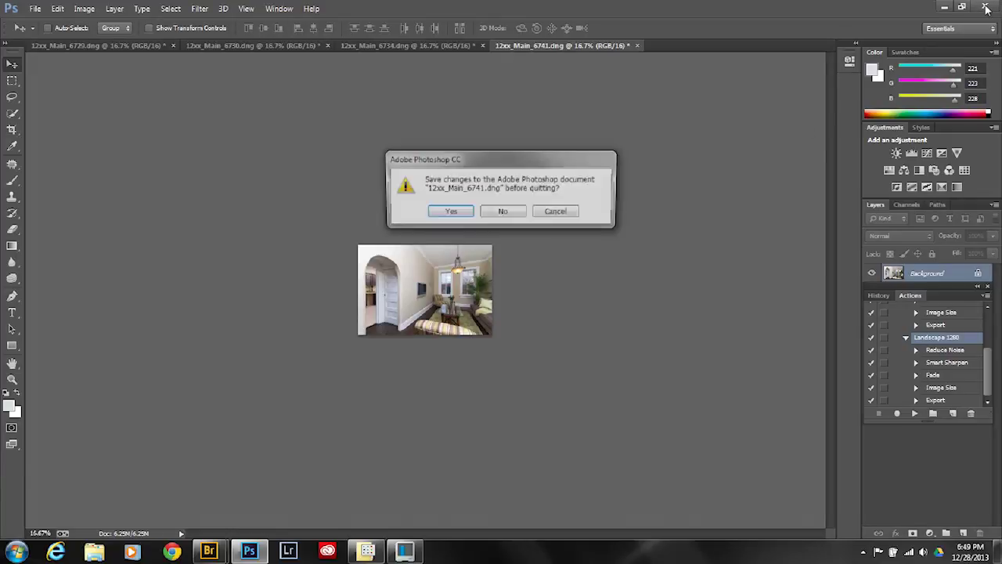
pyautogui.click(509, 213)
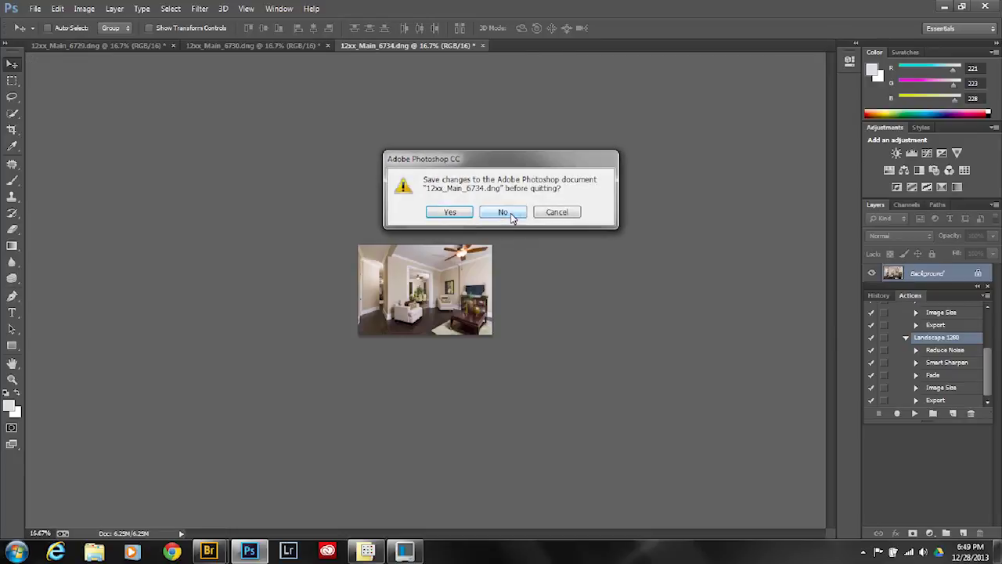
pyautogui.click(508, 213)
pyautogui.click(509, 213)
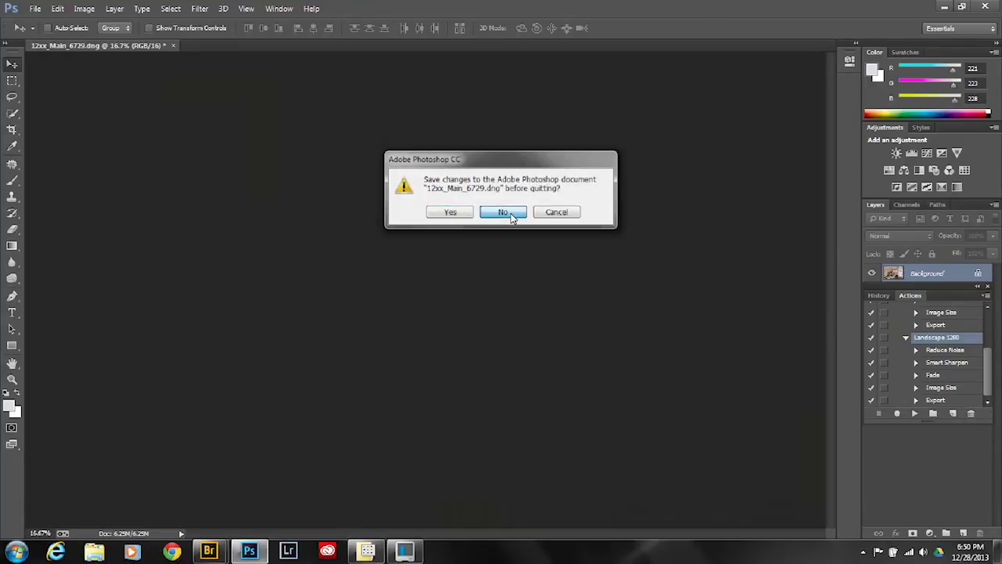
pyautogui.click(511, 213)
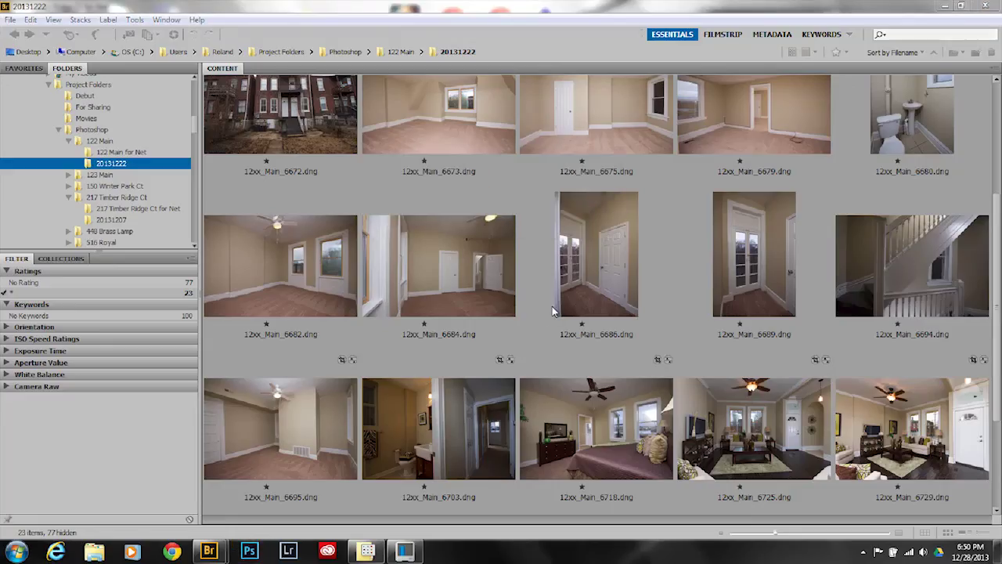
# - Open the Edit for Net folder in Bridge to show the exported JPEGs
pyautogui.click(194, 127)
pyautogui.moveTo(195, 123); pyautogui.dragTo(175, 213)
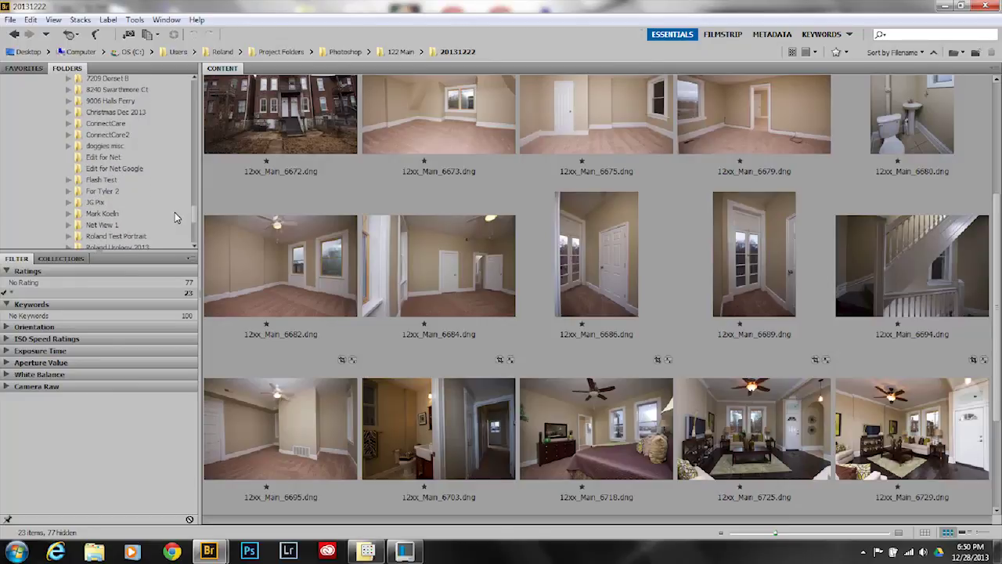
pyautogui.click(106, 157)
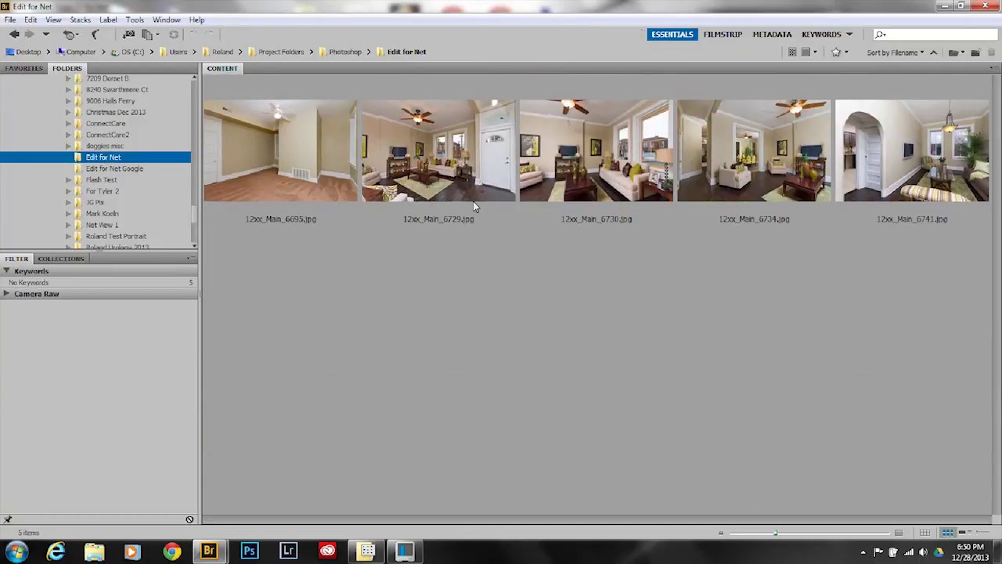
# - Preview the exported 12xx_Main_6729.jpg and 12xx_Main_6730.jpg at full screen, one after the other
pyautogui.click(451, 147)
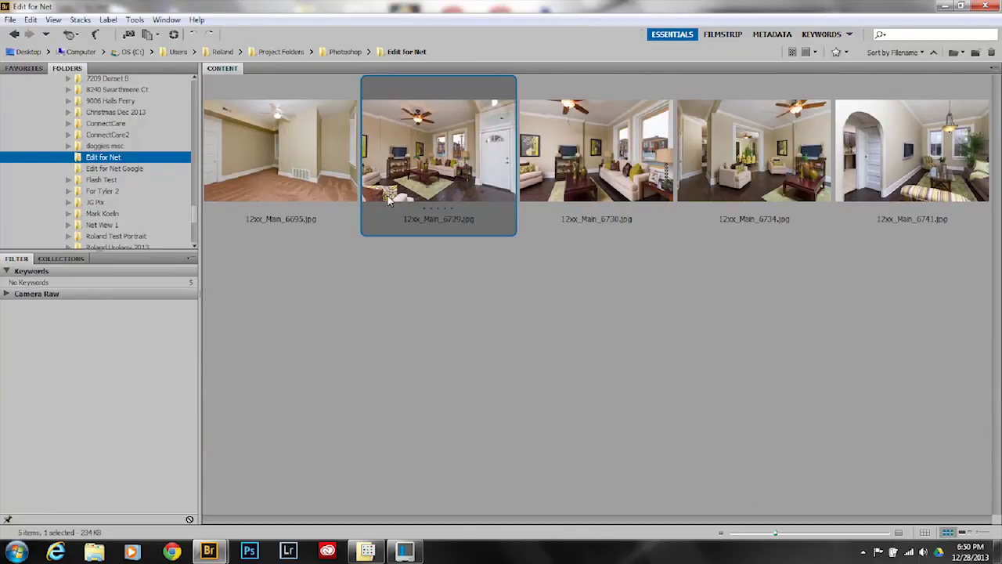
pyautogui.press('space')
pyautogui.press('space')
pyautogui.click(605, 169)
pyautogui.press('space')
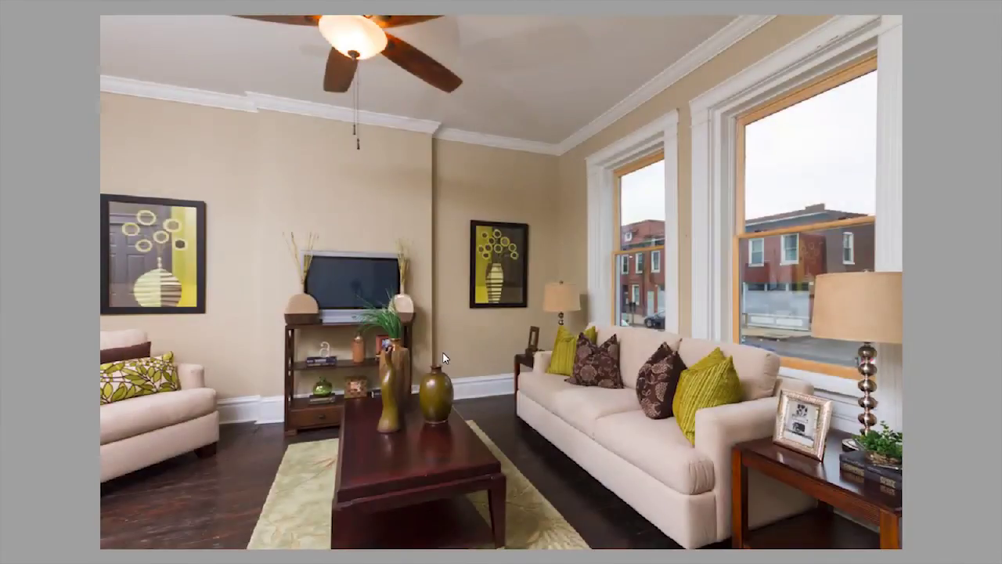
pyautogui.press('space')
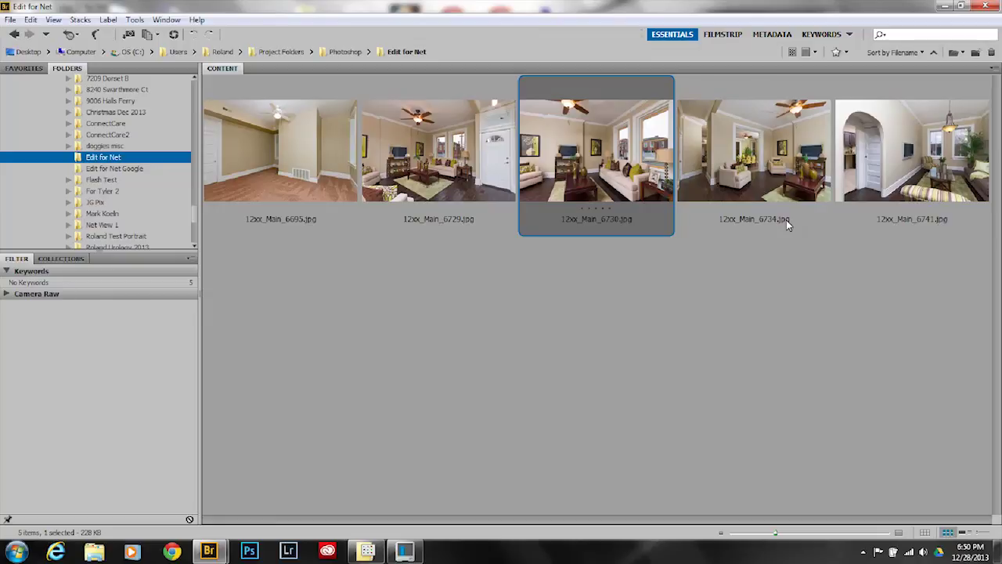
# - Cut all five JPEGs, 12xx_Main_6695.jpg through 12xx_Main_6741.jpg, from the Edit for Net folder
pyautogui.click(629, 319)
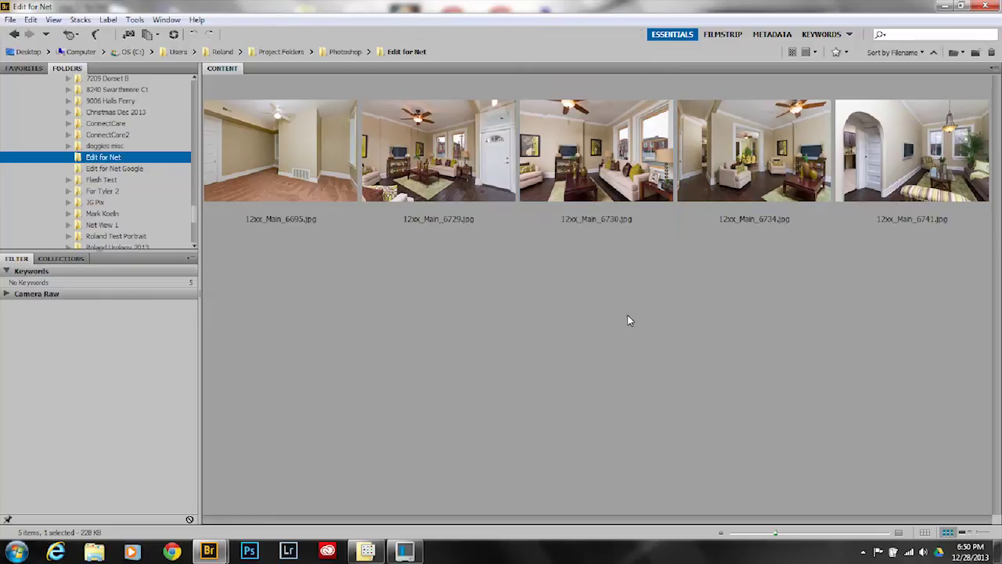
pyautogui.click(272, 151)
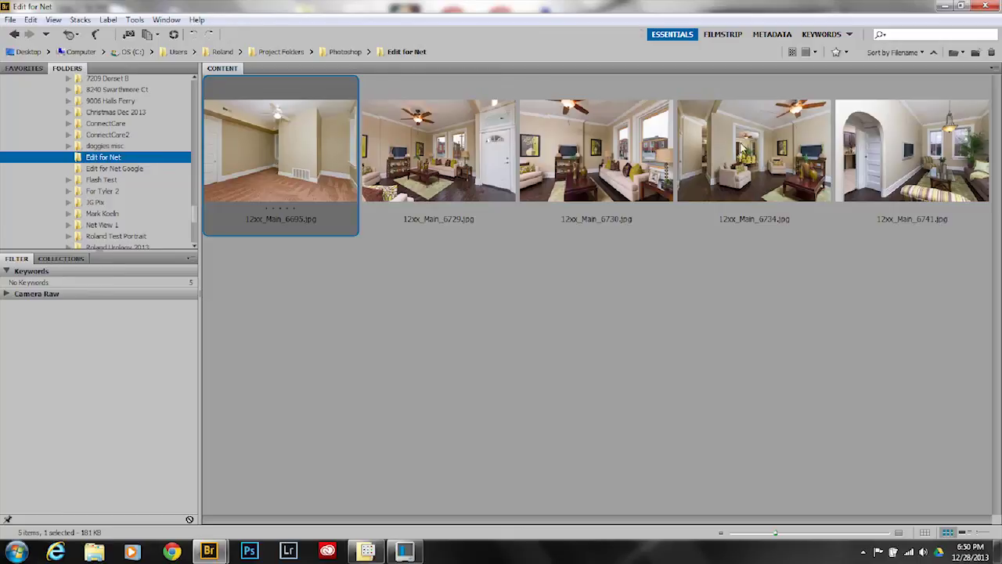
pyautogui.keyDown('shift'); pyautogui.click(871, 142); pyautogui.keyUp('shift')
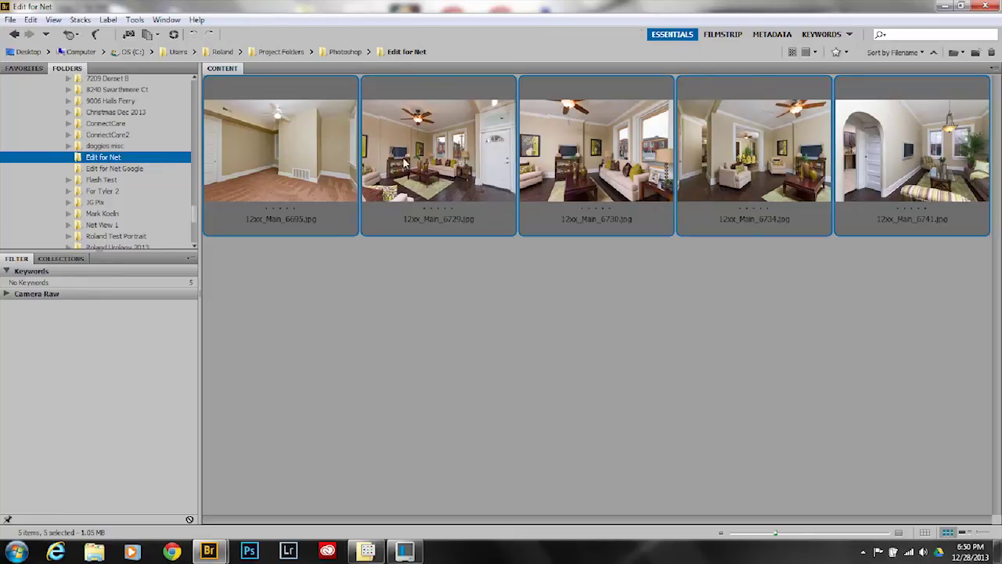
pyautogui.rightClick(403, 161)
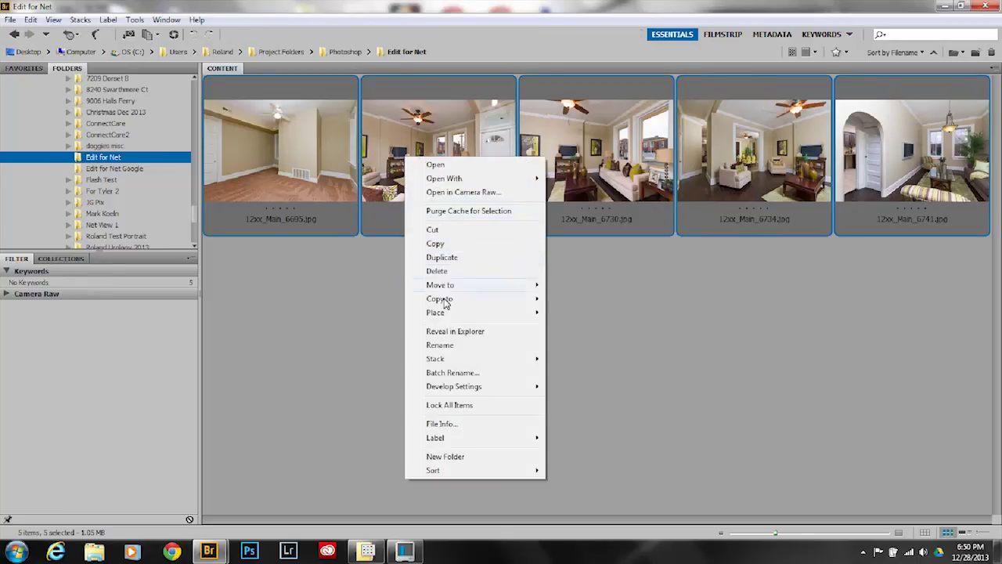
pyautogui.click(432, 231)
# - Paste the cut JPEGs into the 122 Main for Net folder under 122 Main, and reopen the Edit for Net folder
pyautogui.moveTo(193, 215); pyautogui.dragTo(197, 135)
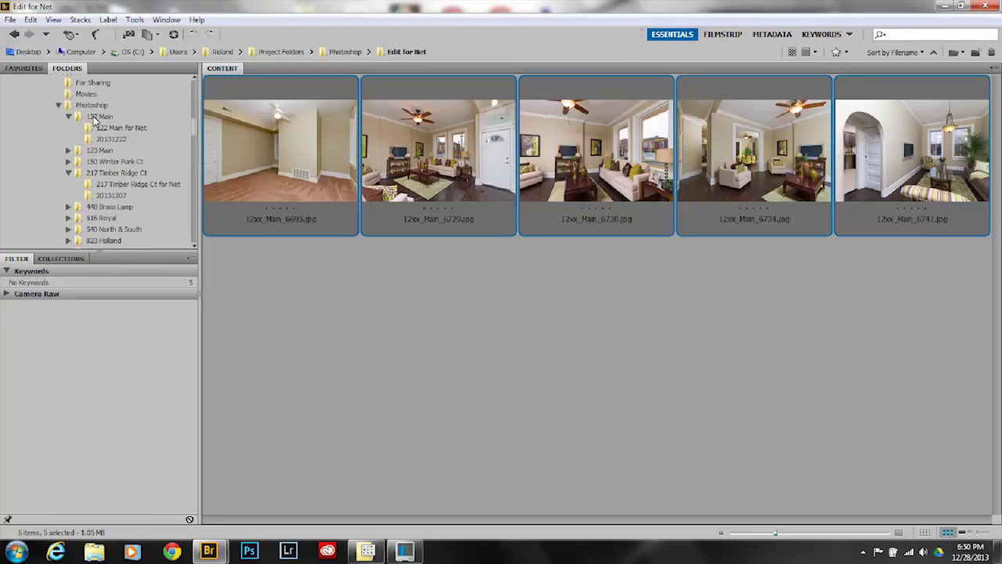
pyautogui.click(114, 129)
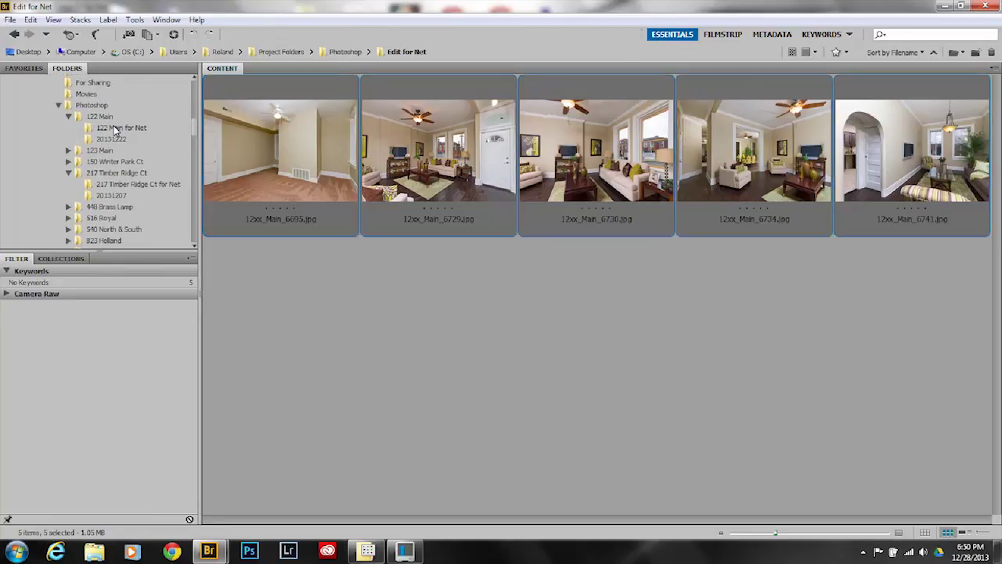
pyautogui.rightClick(116, 130)
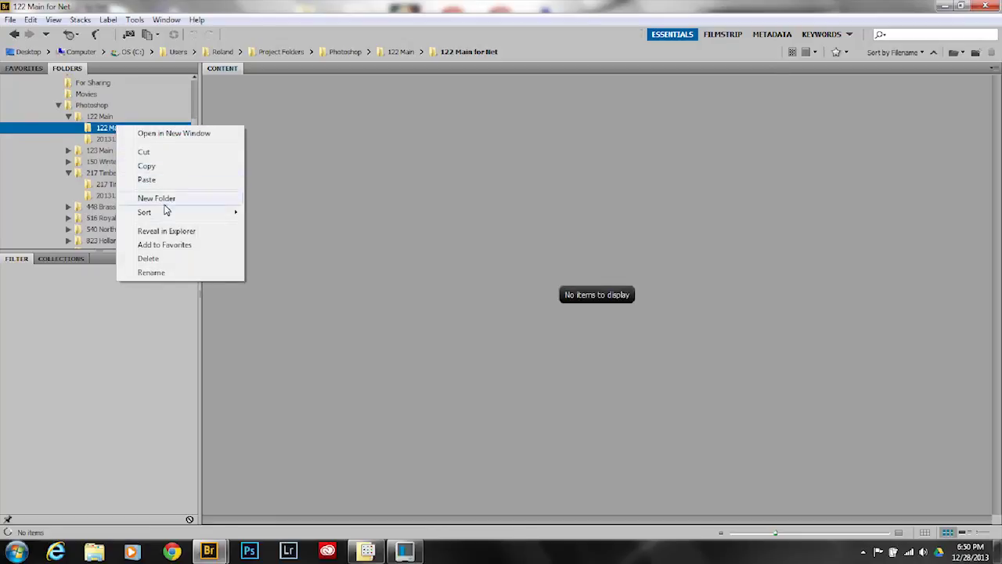
pyautogui.click(146, 180)
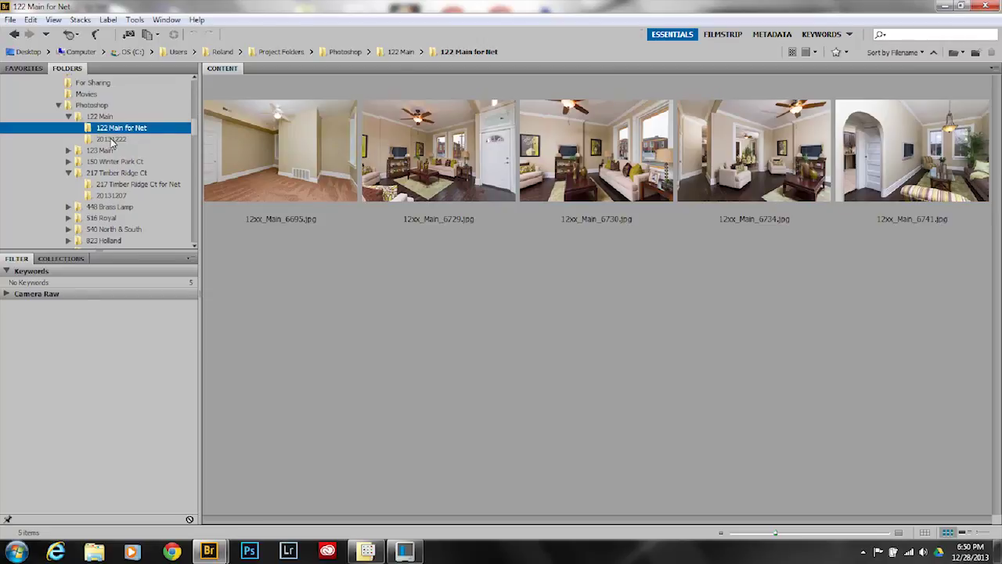
pyautogui.moveTo(195, 133); pyautogui.dragTo(192, 215)
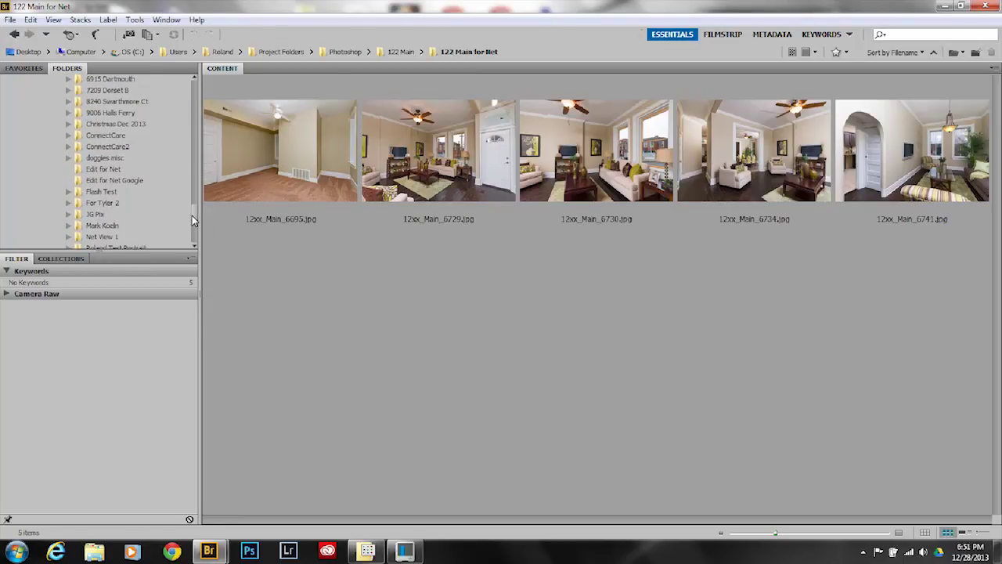
pyautogui.click(105, 170)
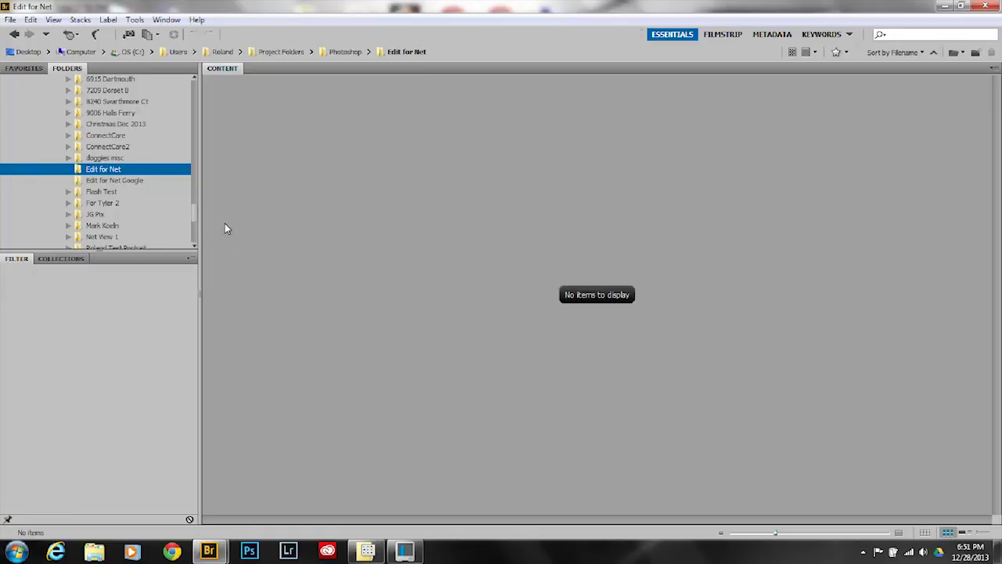